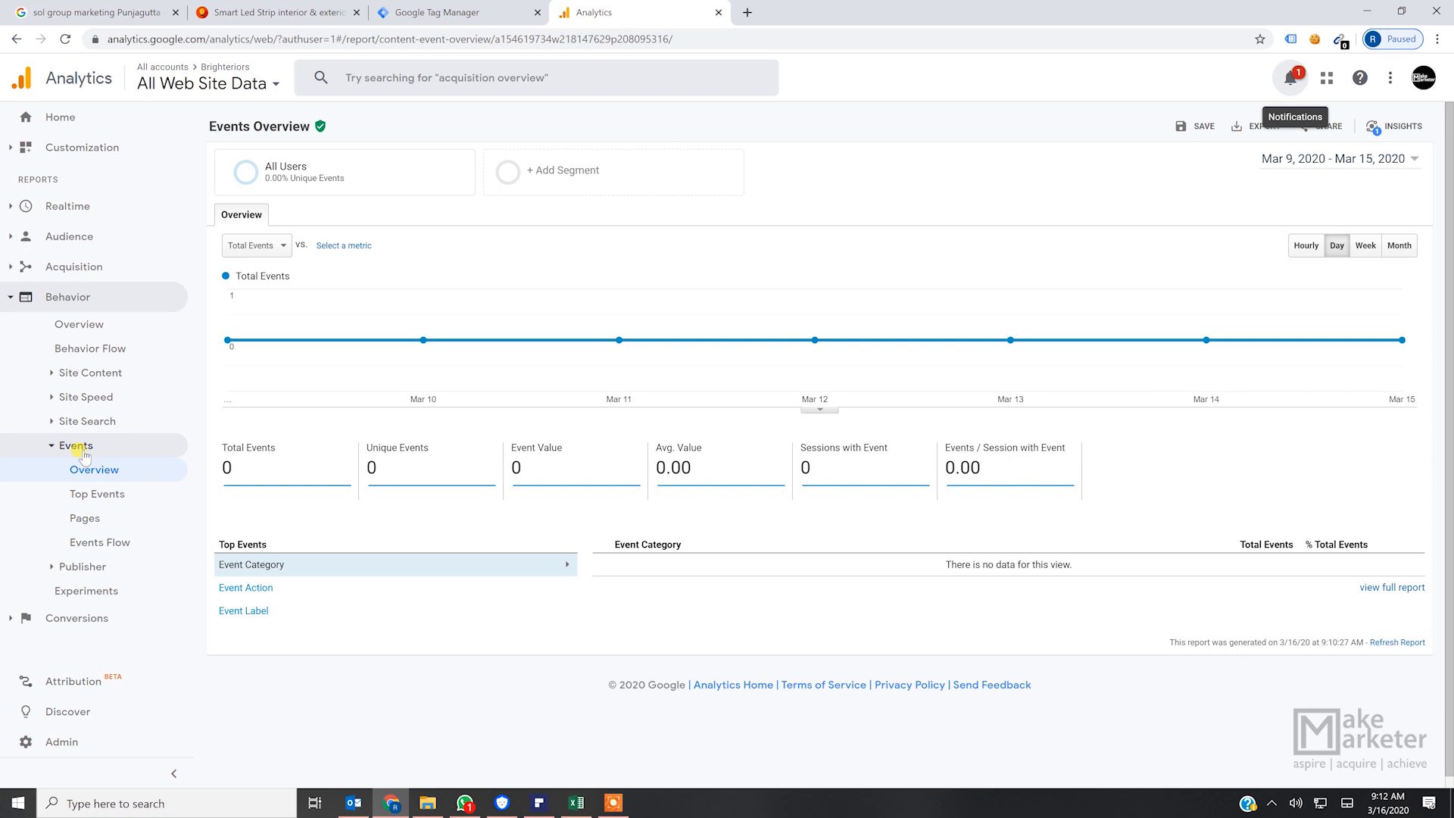
- Examine the Brighteriors homepage from the Welcome banner through the projects and Why Choose Us sections to the contact details
click(274, 13)
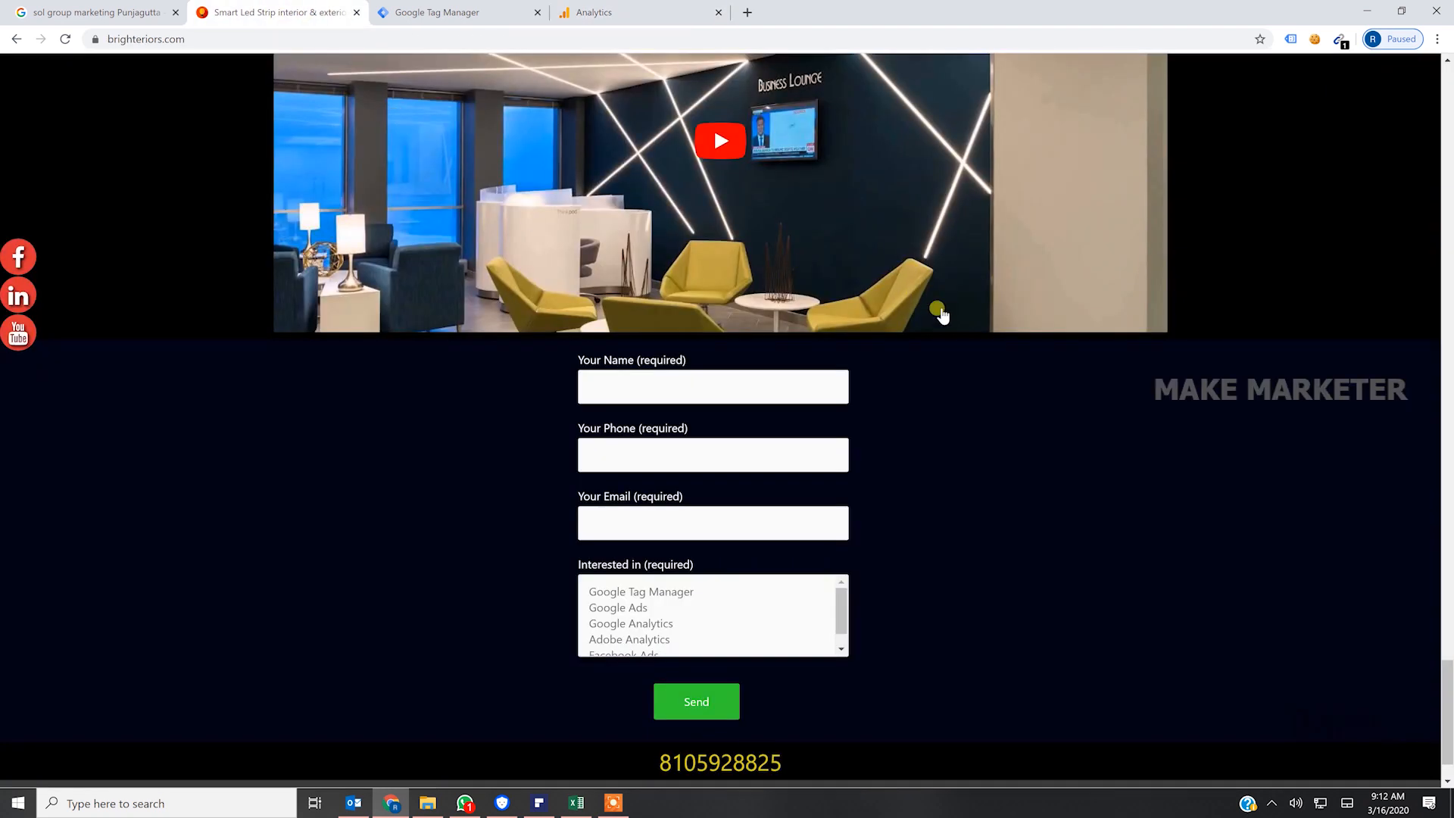
scroll(985, 356, up, 3)
scroll(1030, 389, down, 4)
scroll(1034, 397, up, 10)
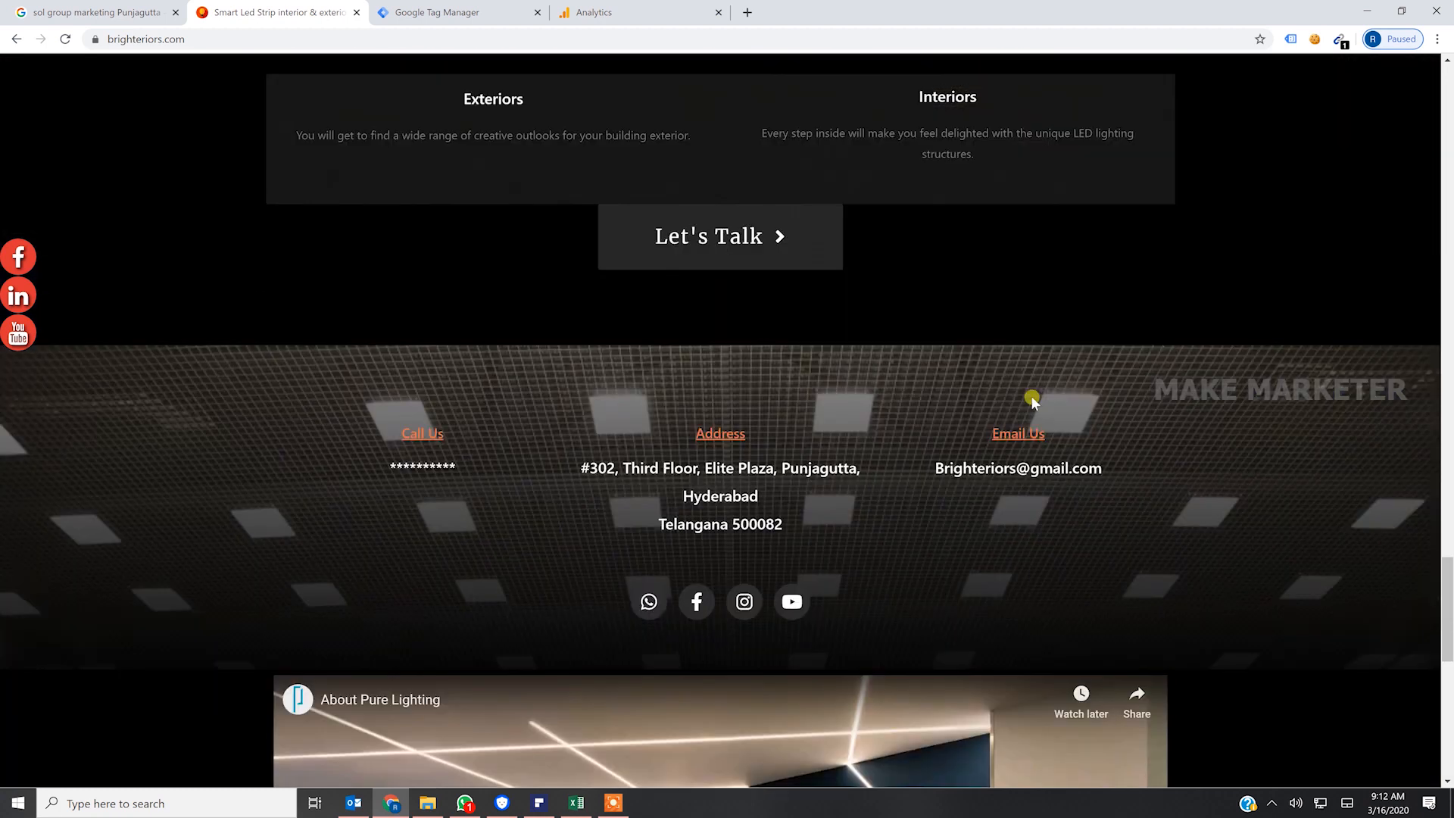
scroll(1036, 397, up, 15)
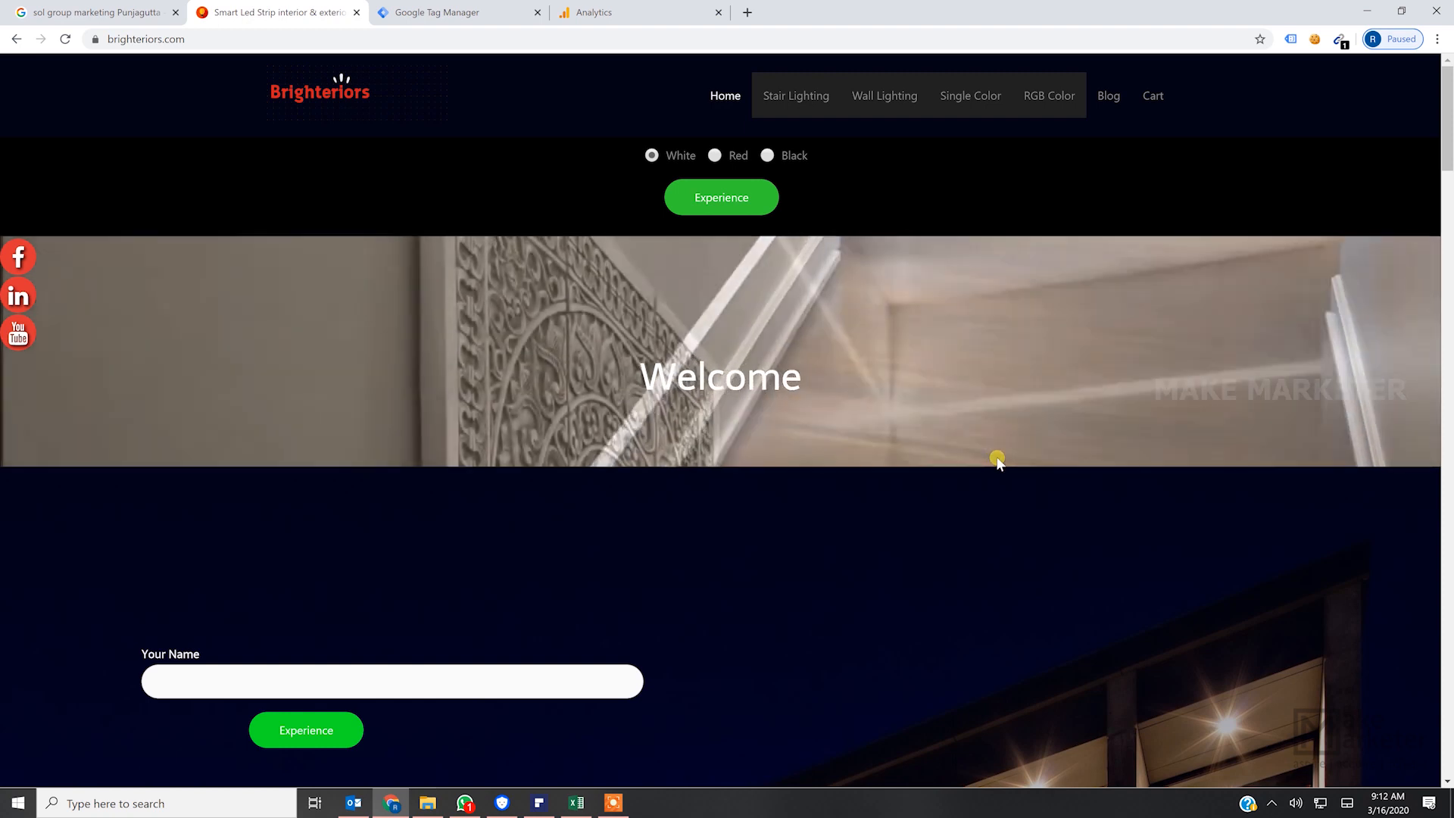
scroll(996, 461, down, 7)
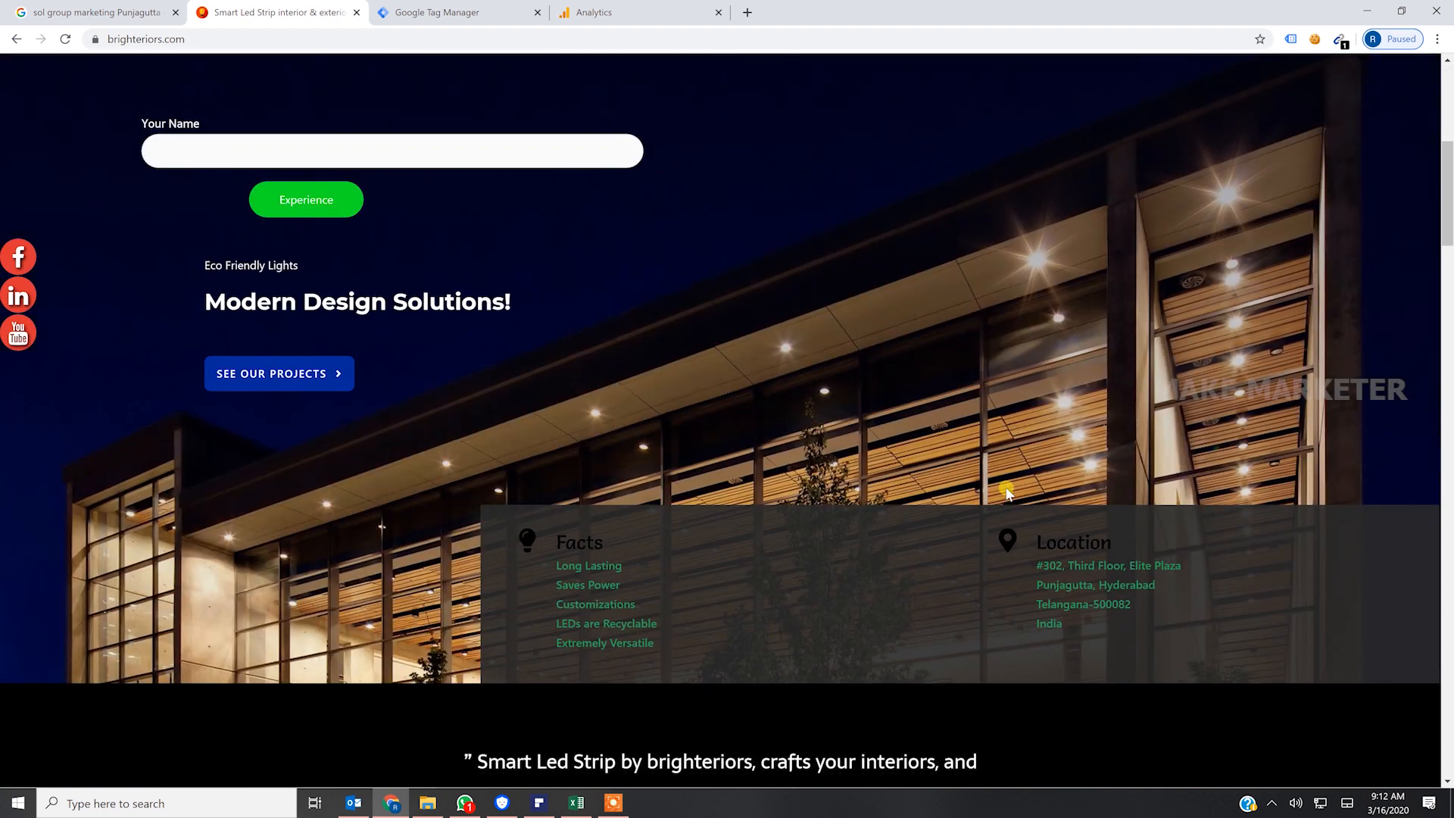
scroll(1007, 490, down, 15)
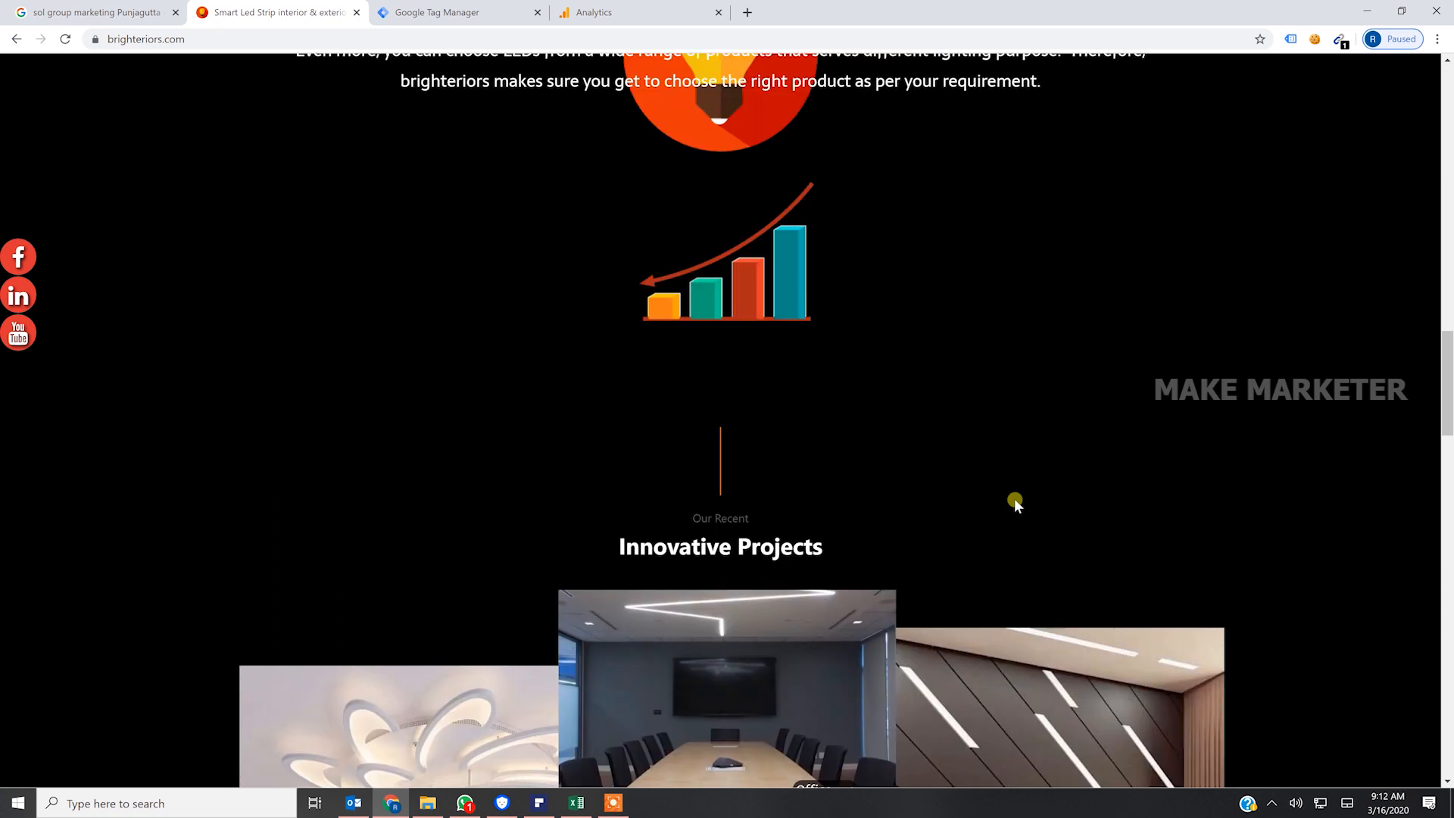
scroll(1015, 501, down, 15)
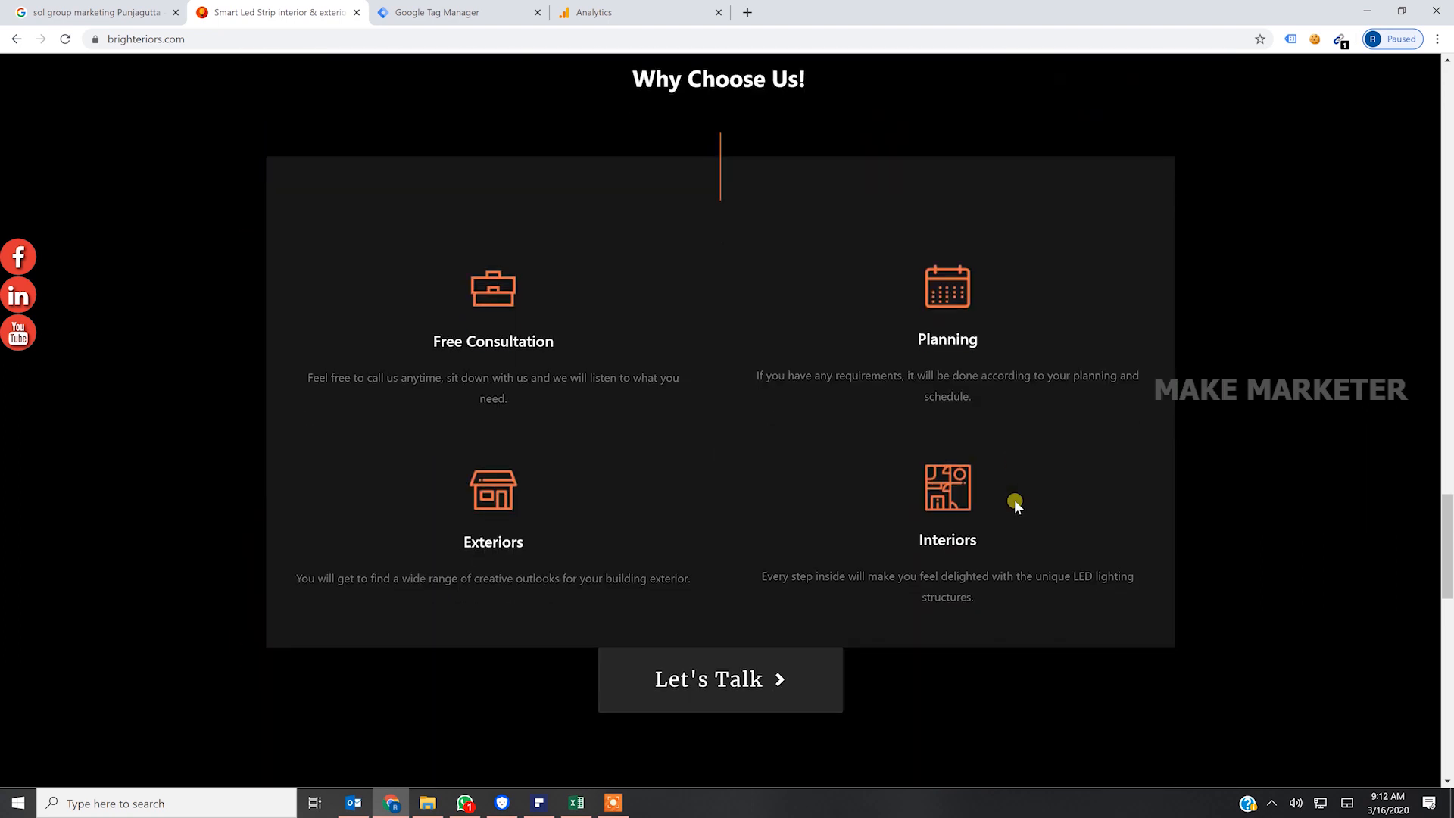
scroll(1015, 501, down, 10)
scroll(1015, 501, up, 7)
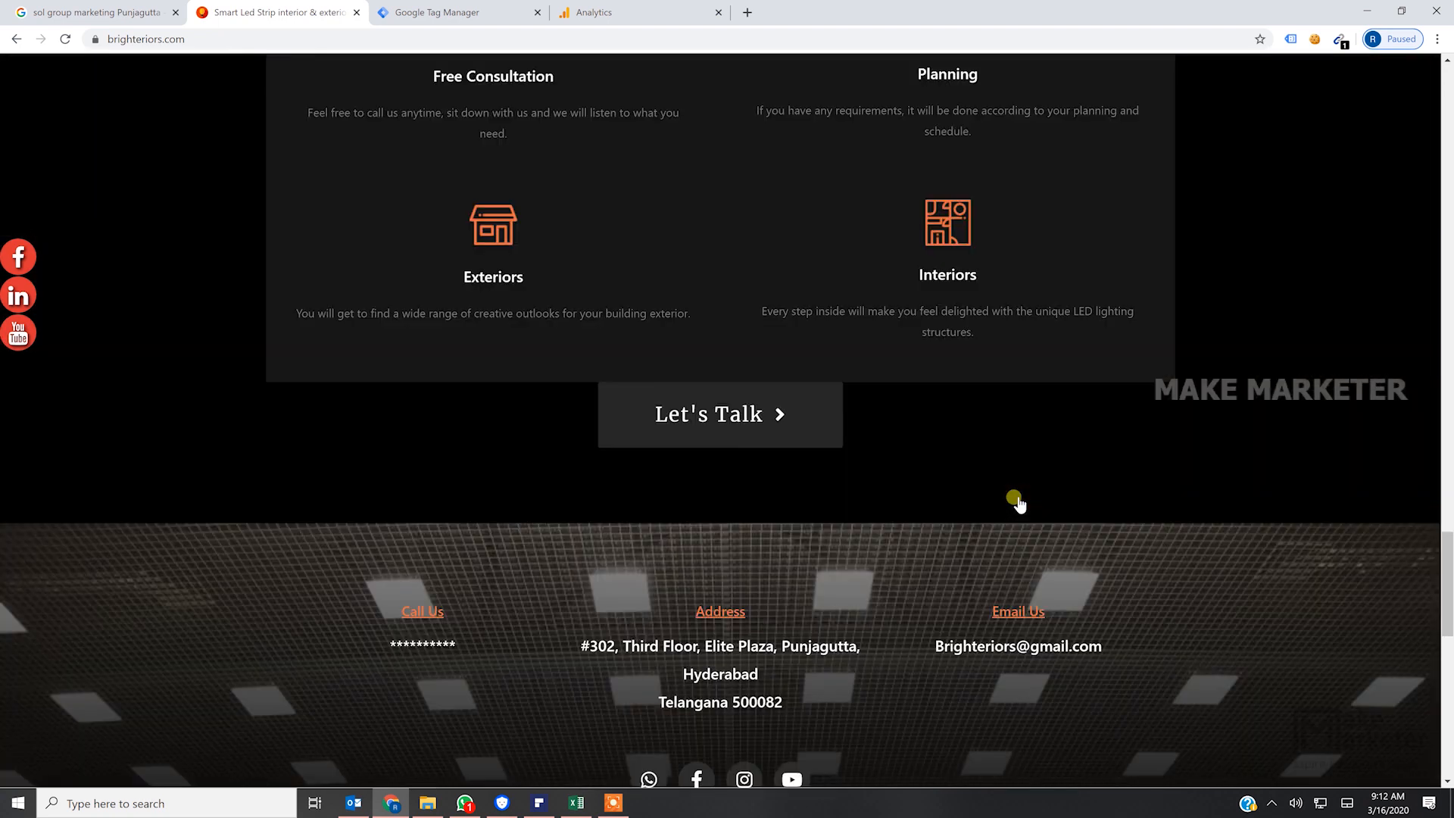
scroll(1015, 501, down, 5)
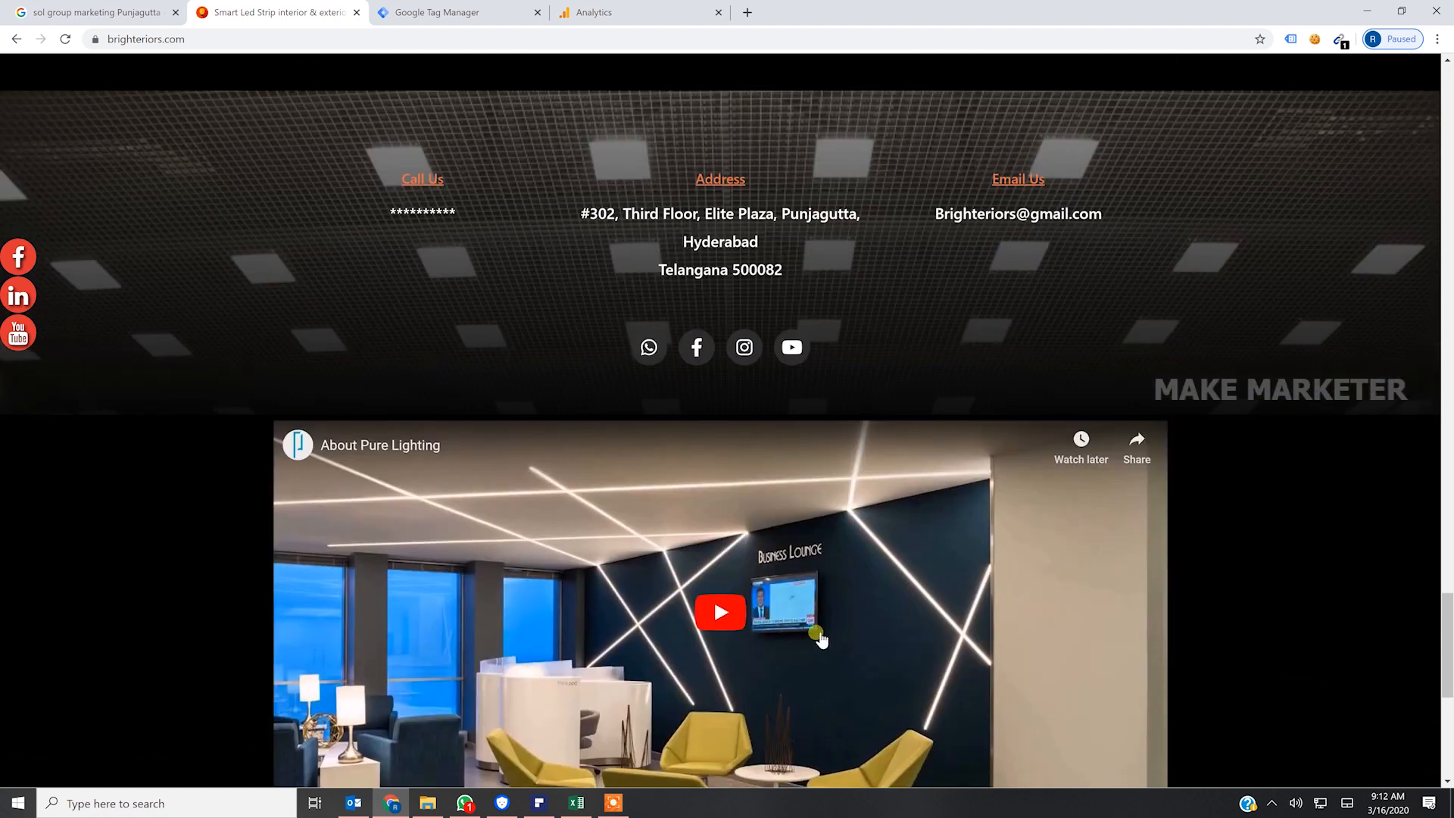
- Examine the embedded About Pure Lighting video and the enquiry form below it, and return to the start of the page
scroll(821, 639, down, 3)
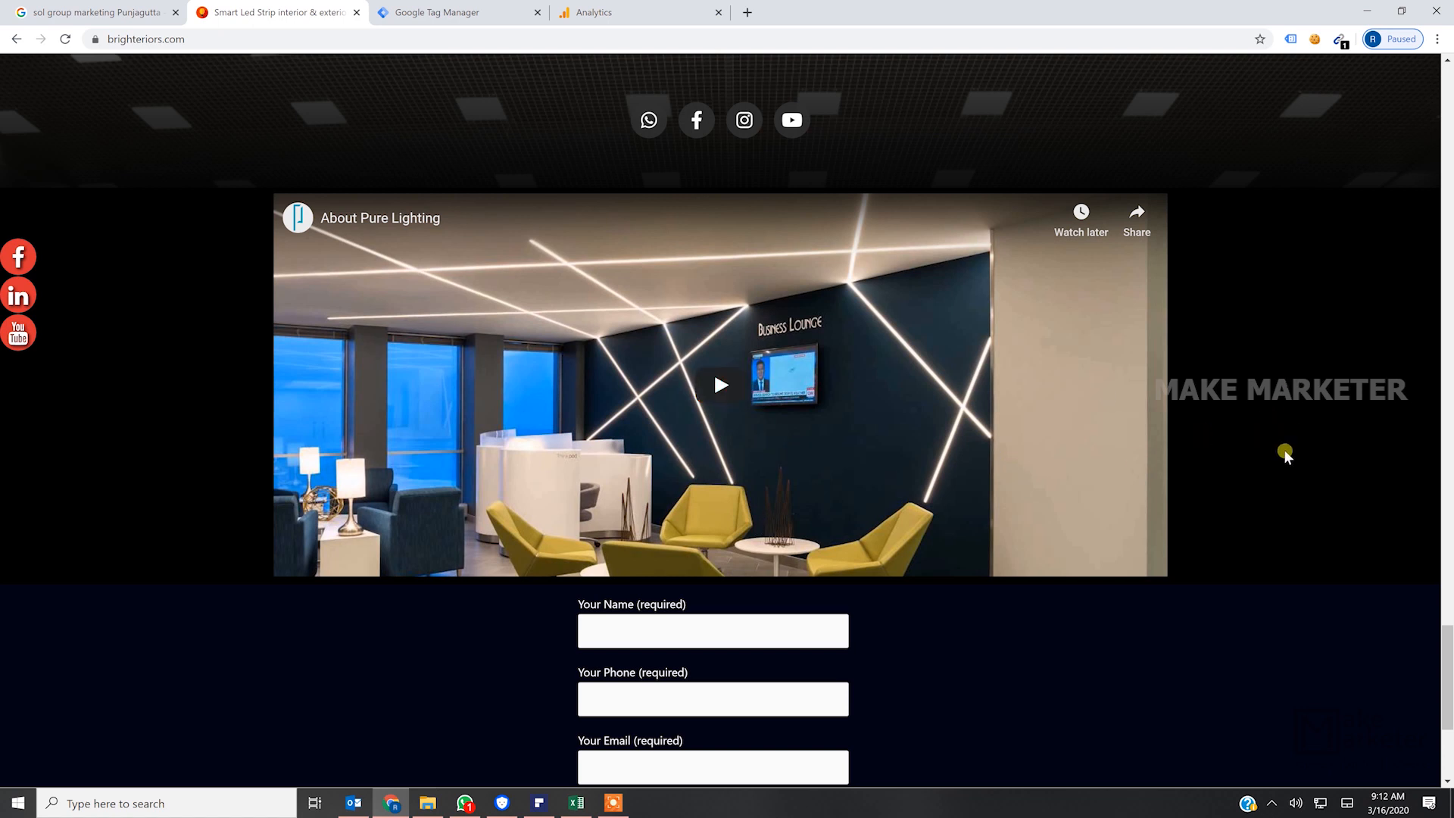
scroll(1283, 451, down, 2)
scroll(1283, 451, up, 2)
scroll(1341, 383, up, 3)
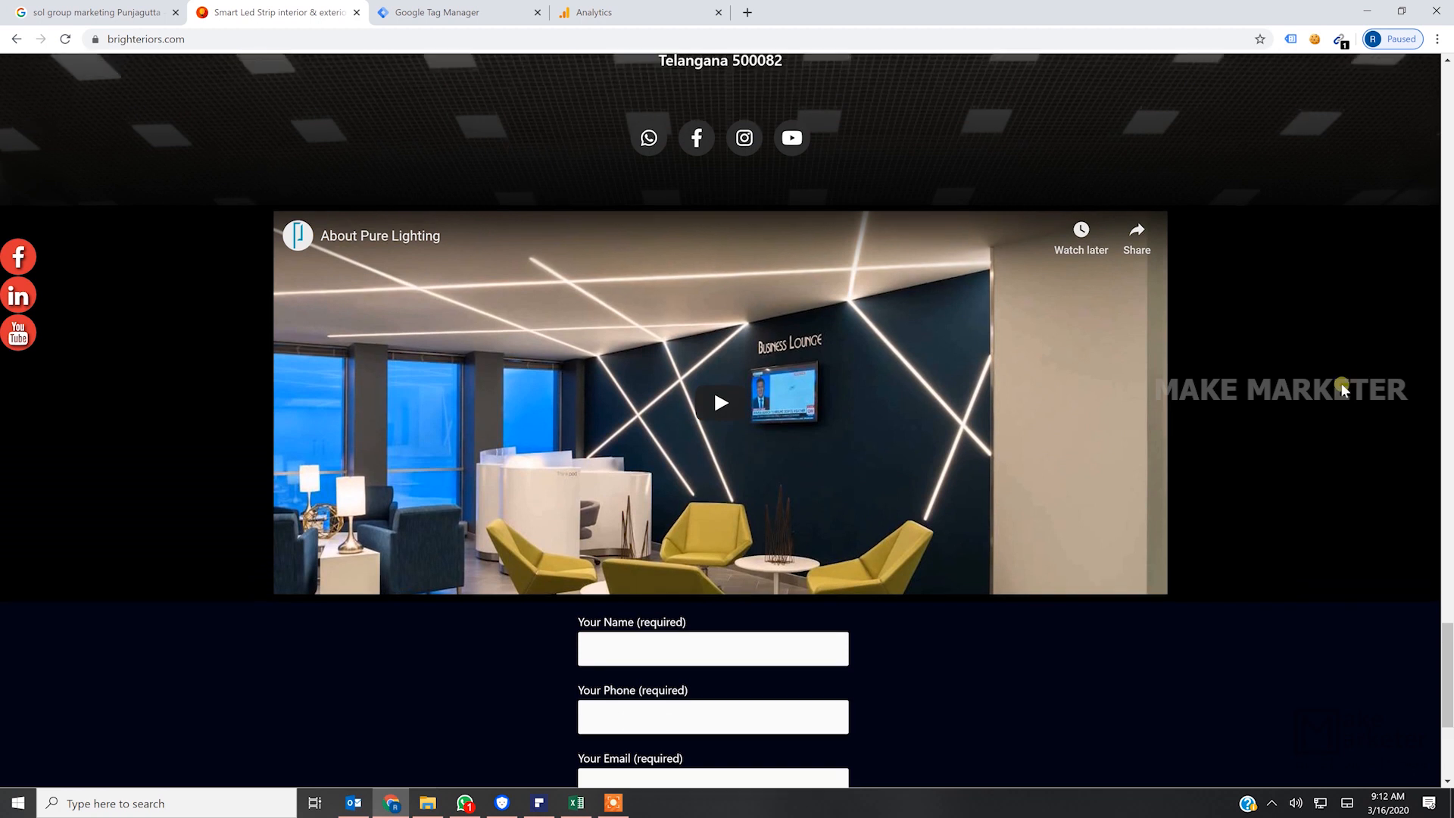
scroll(1007, 442, down, 5)
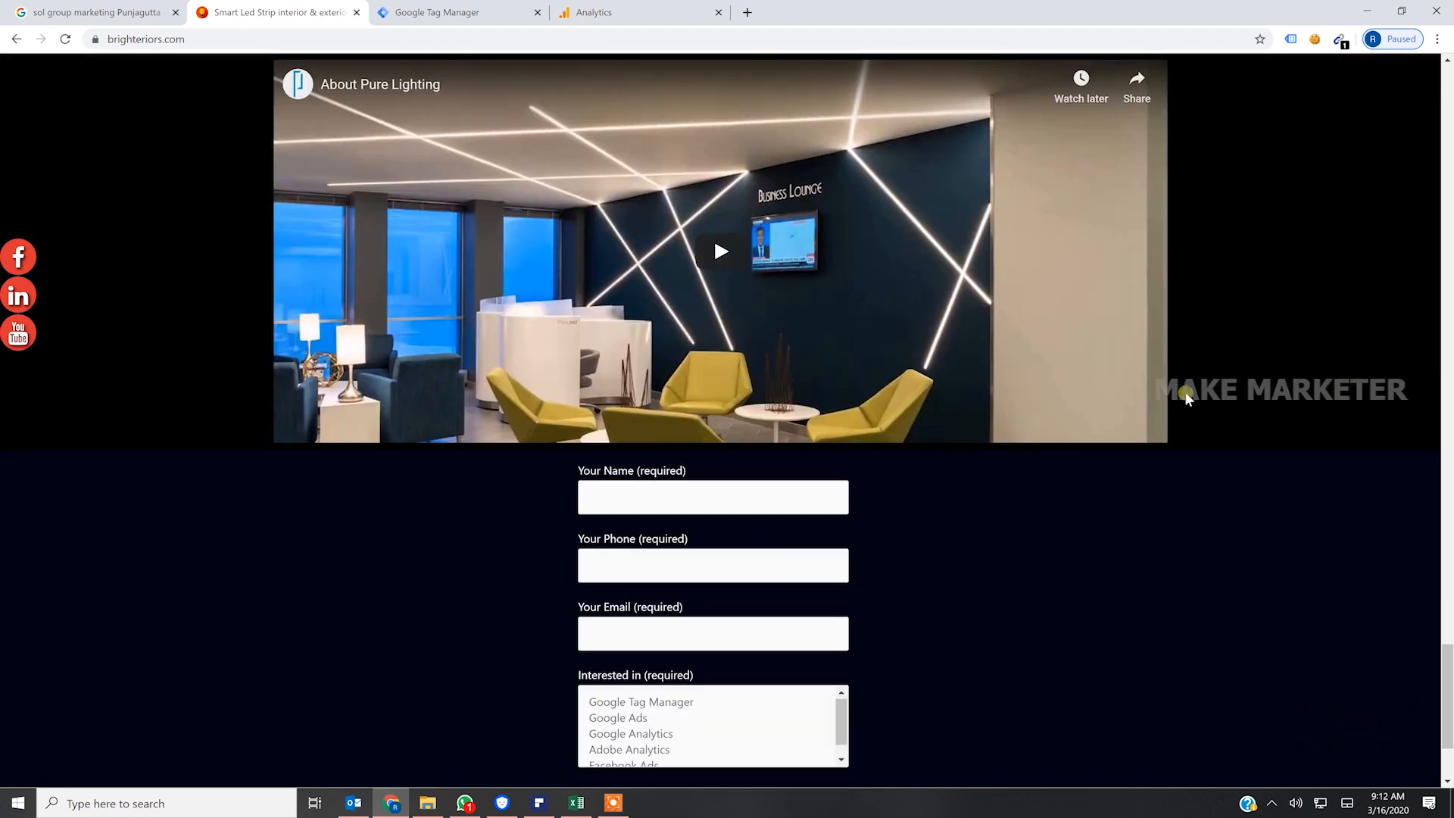
scroll(1244, 383, up, 4)
scroll(1246, 380, down, 6)
scroll(1248, 392, up, 15)
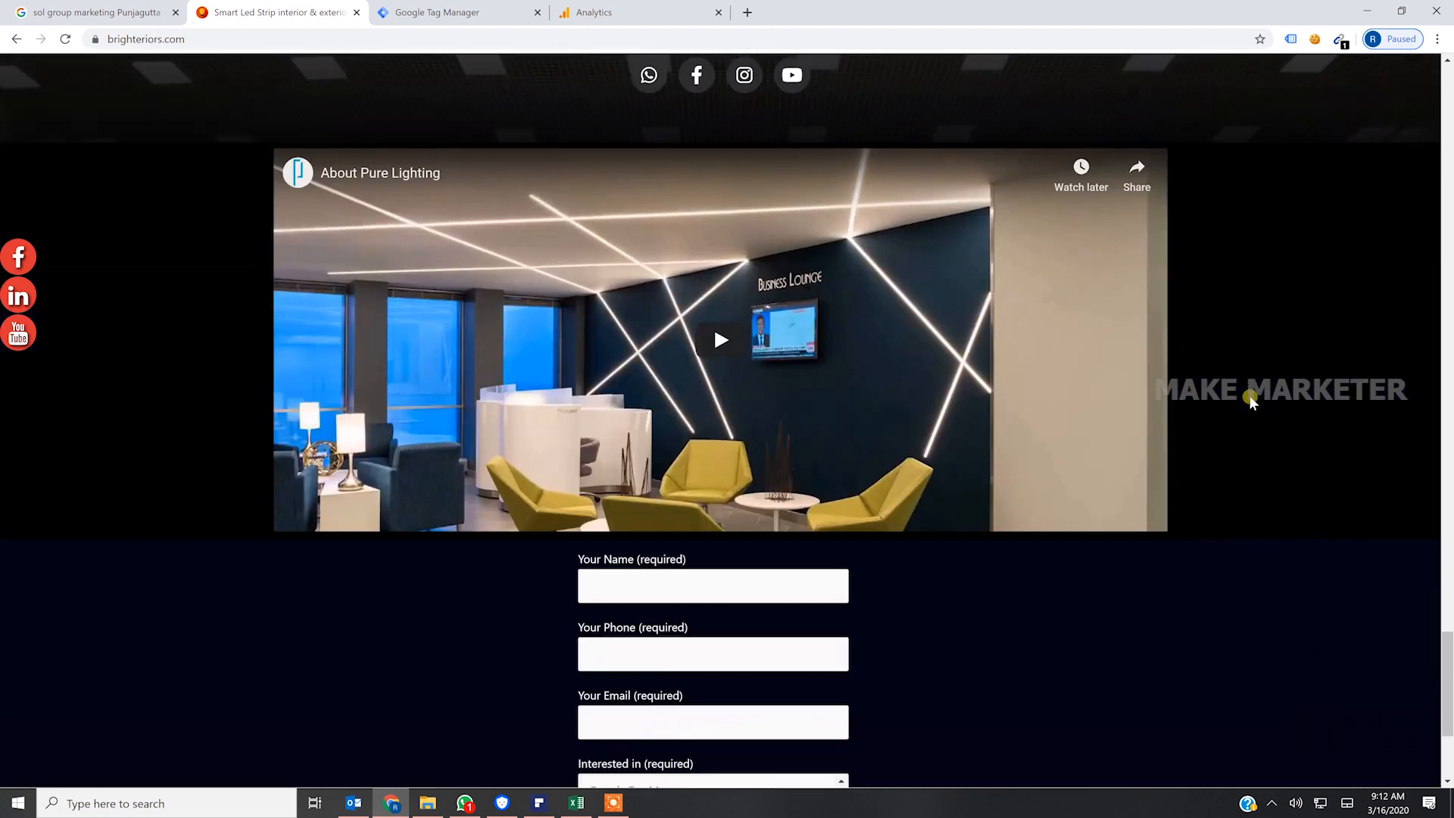
scroll(1238, 410, up, 7)
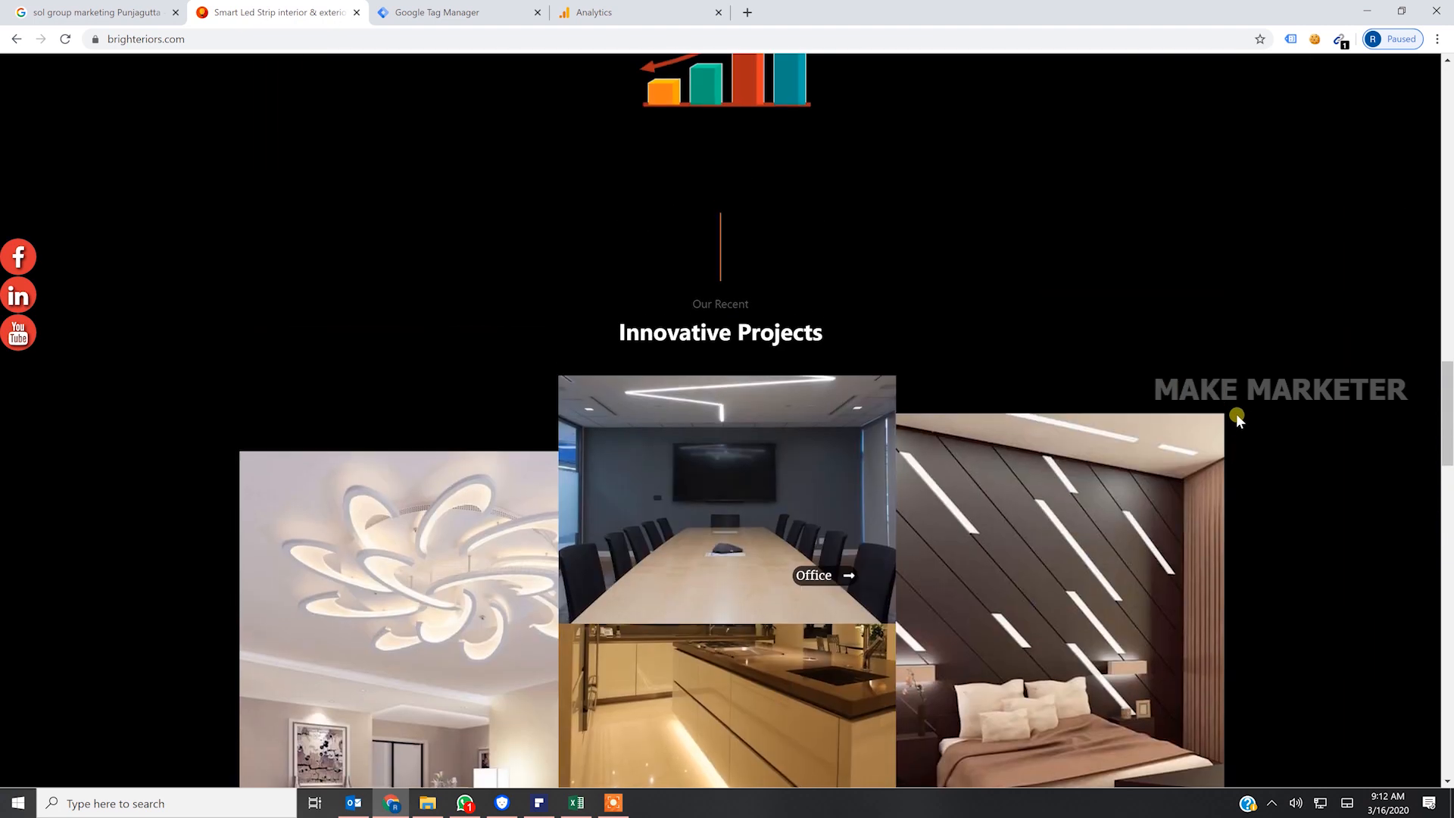
scroll(1226, 426, up, 13)
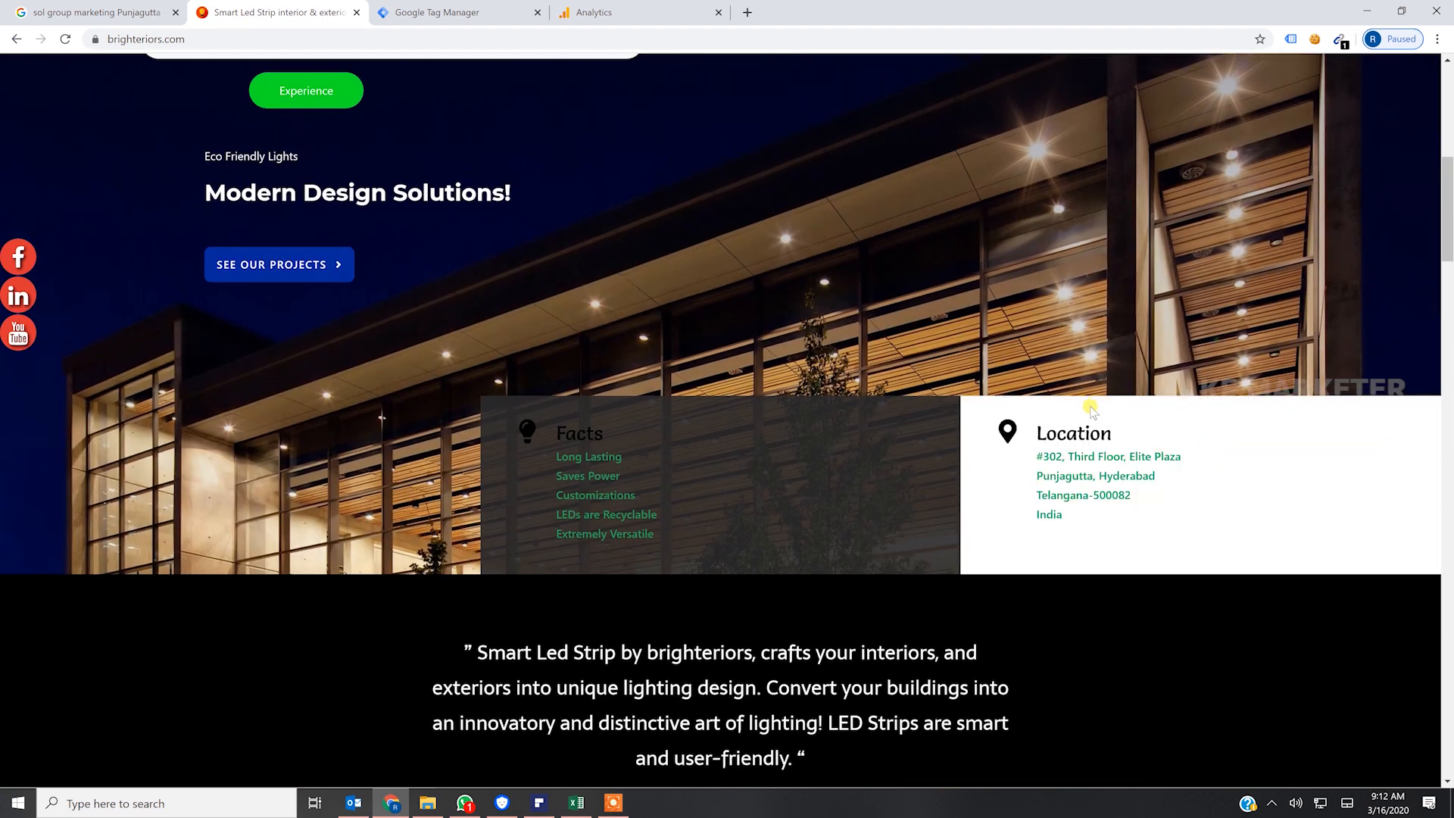
scroll(1089, 413, up, 8)
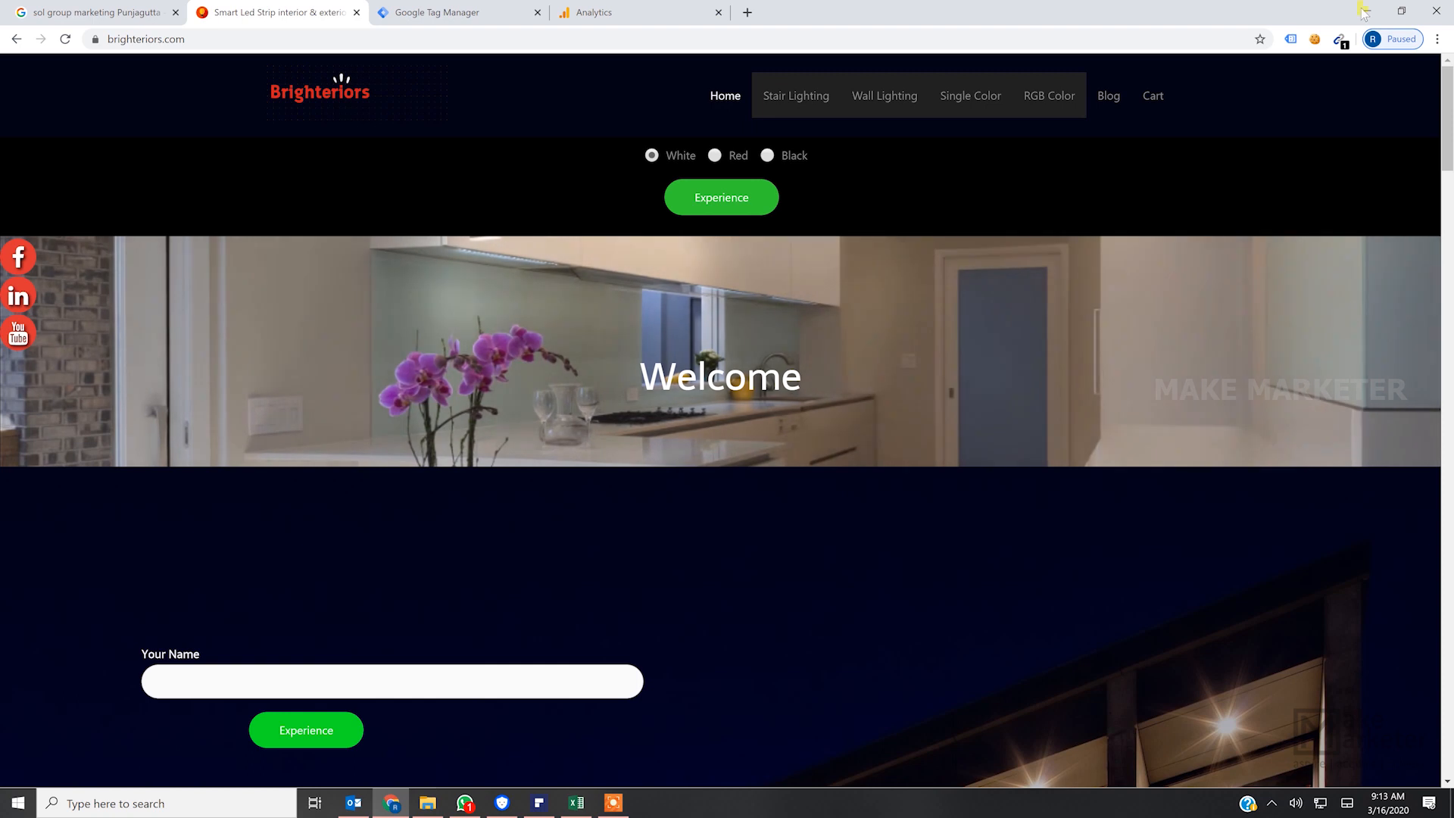
- Open makemarketer.com in a separate browser tab alongside the Brighteriors site
key(ctrl+t)
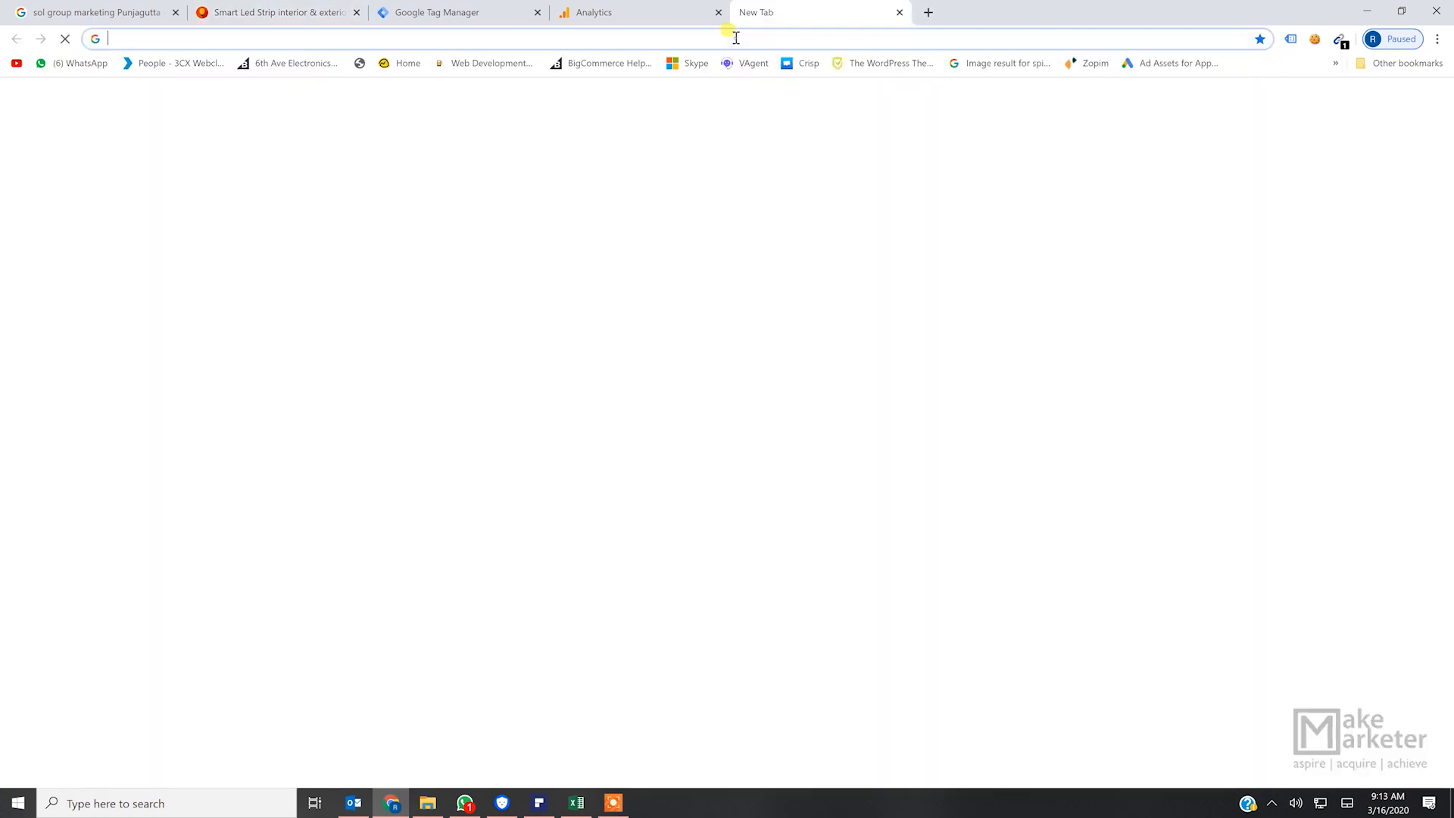
text(makemarketer.com)
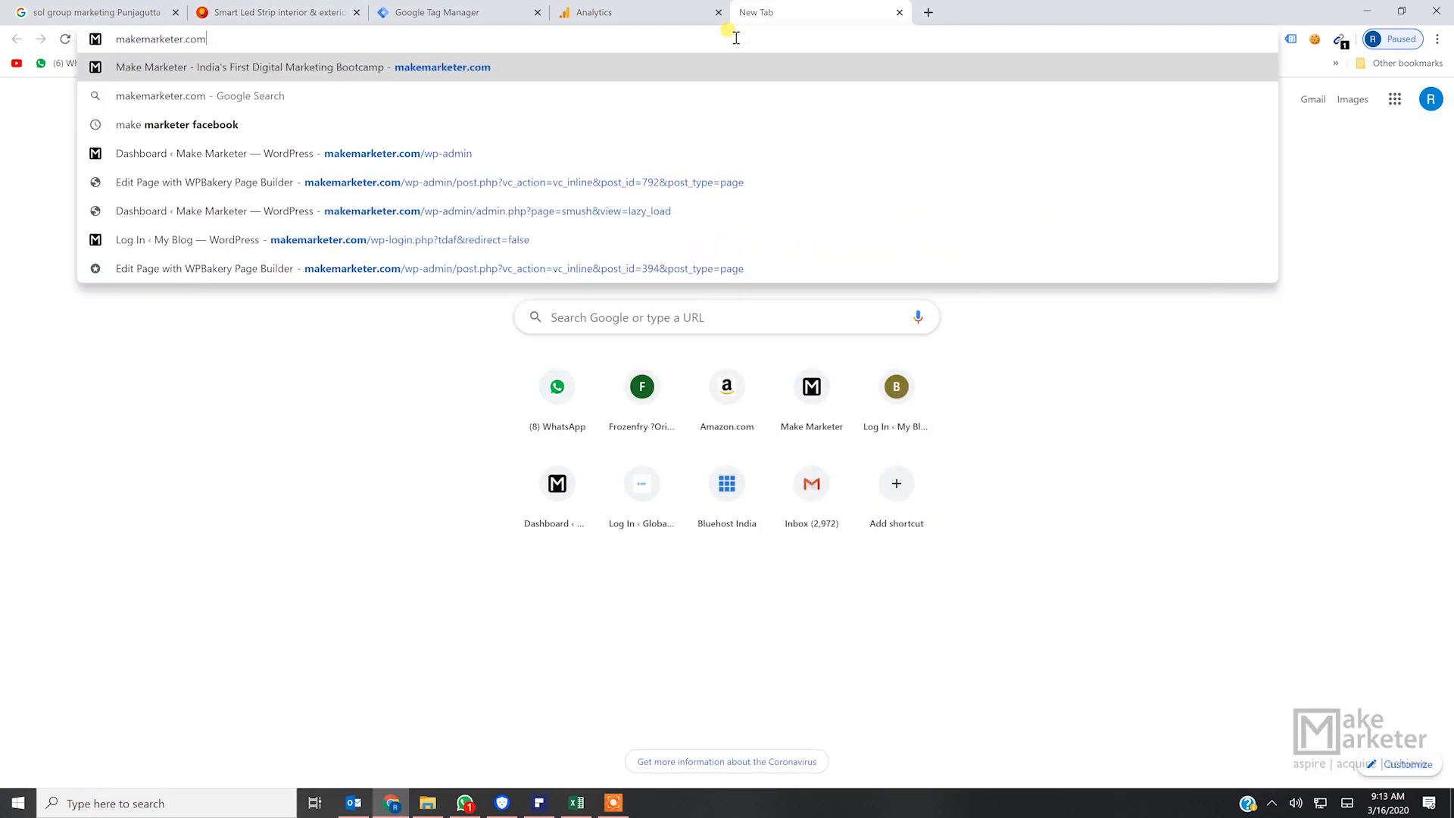
key(Return)
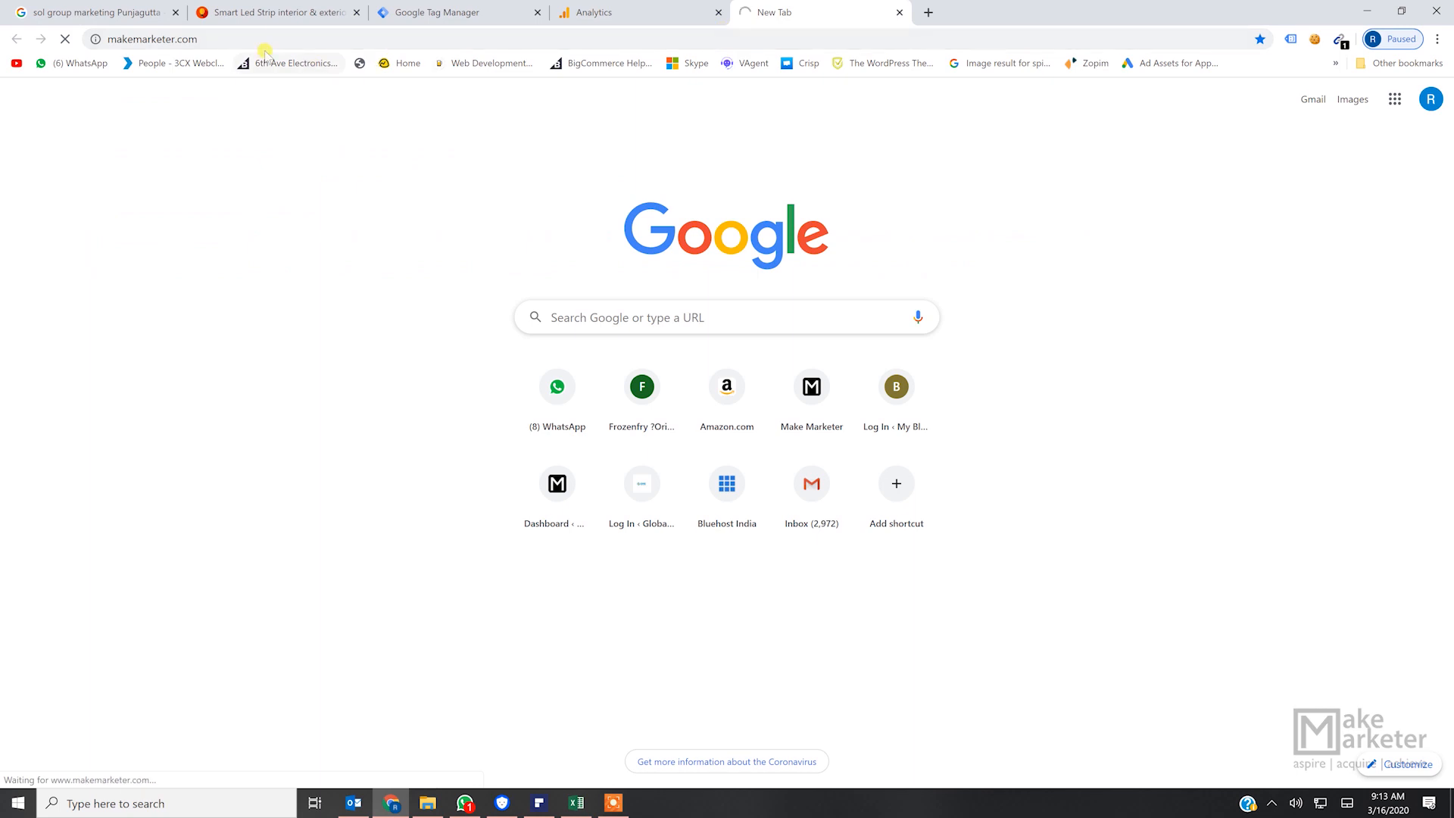
click(312, 4)
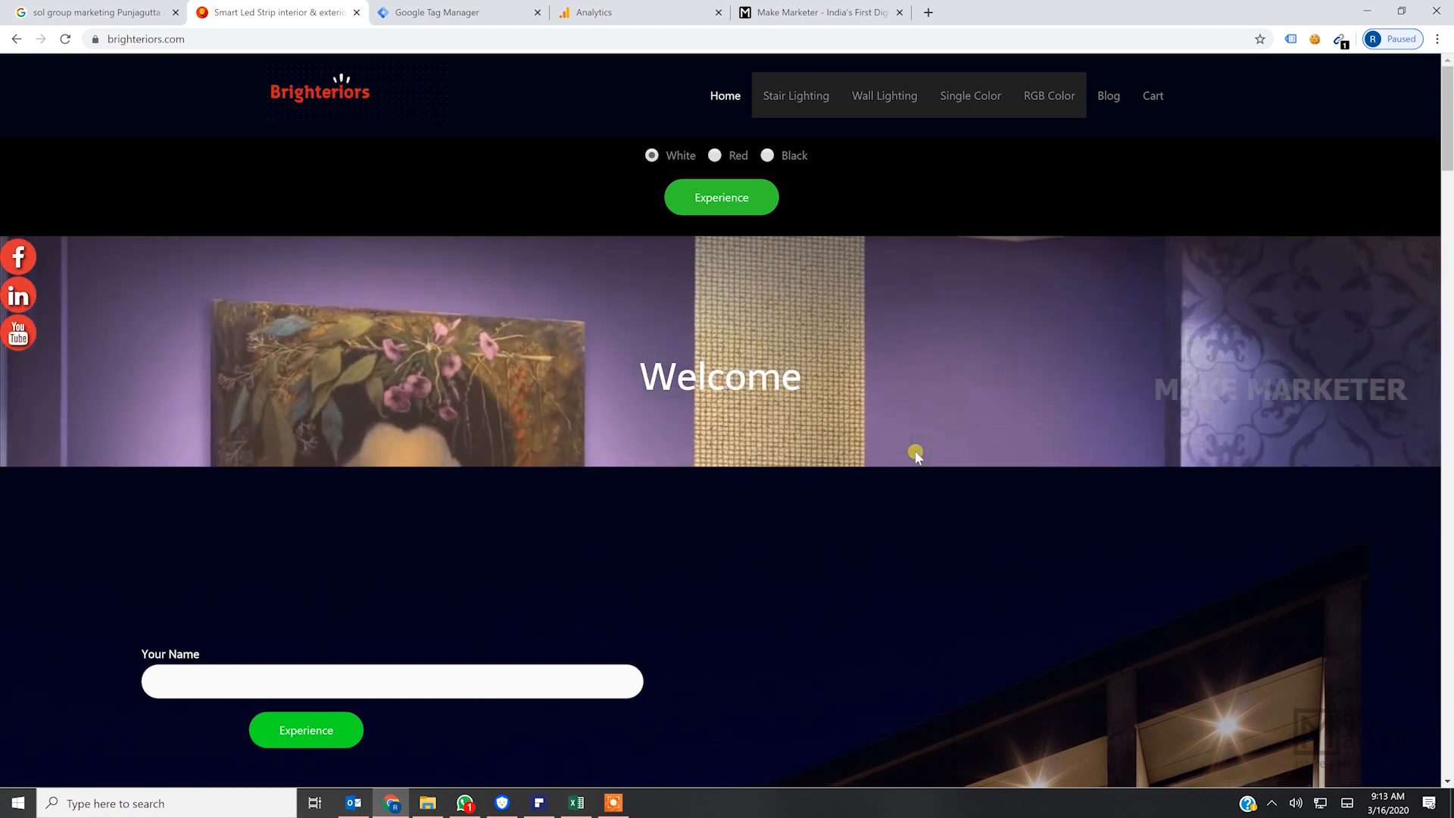
click(841, 7)
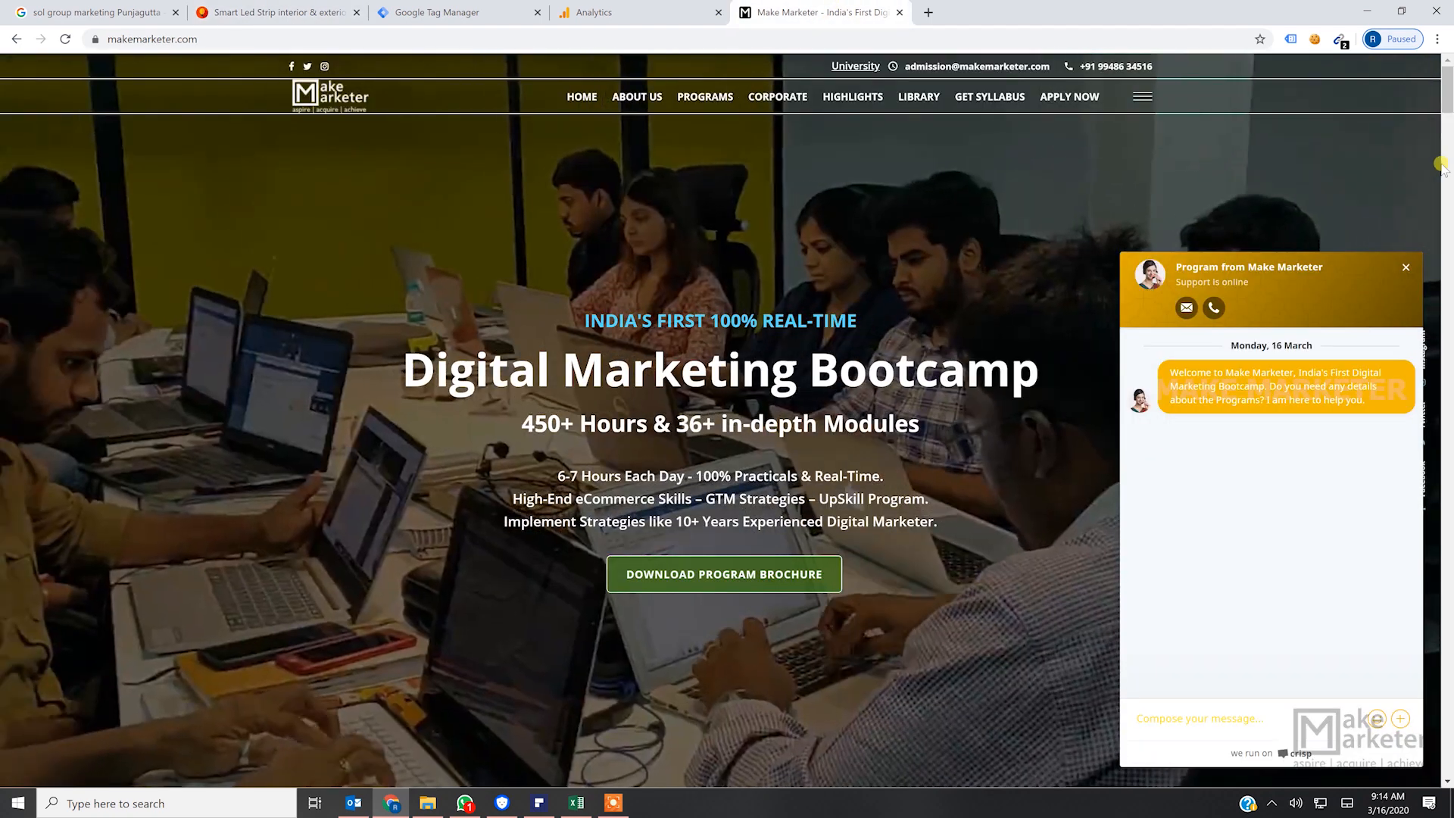
- View the Make Marketer side panel with the headquarters information and close it again
click(1404, 268)
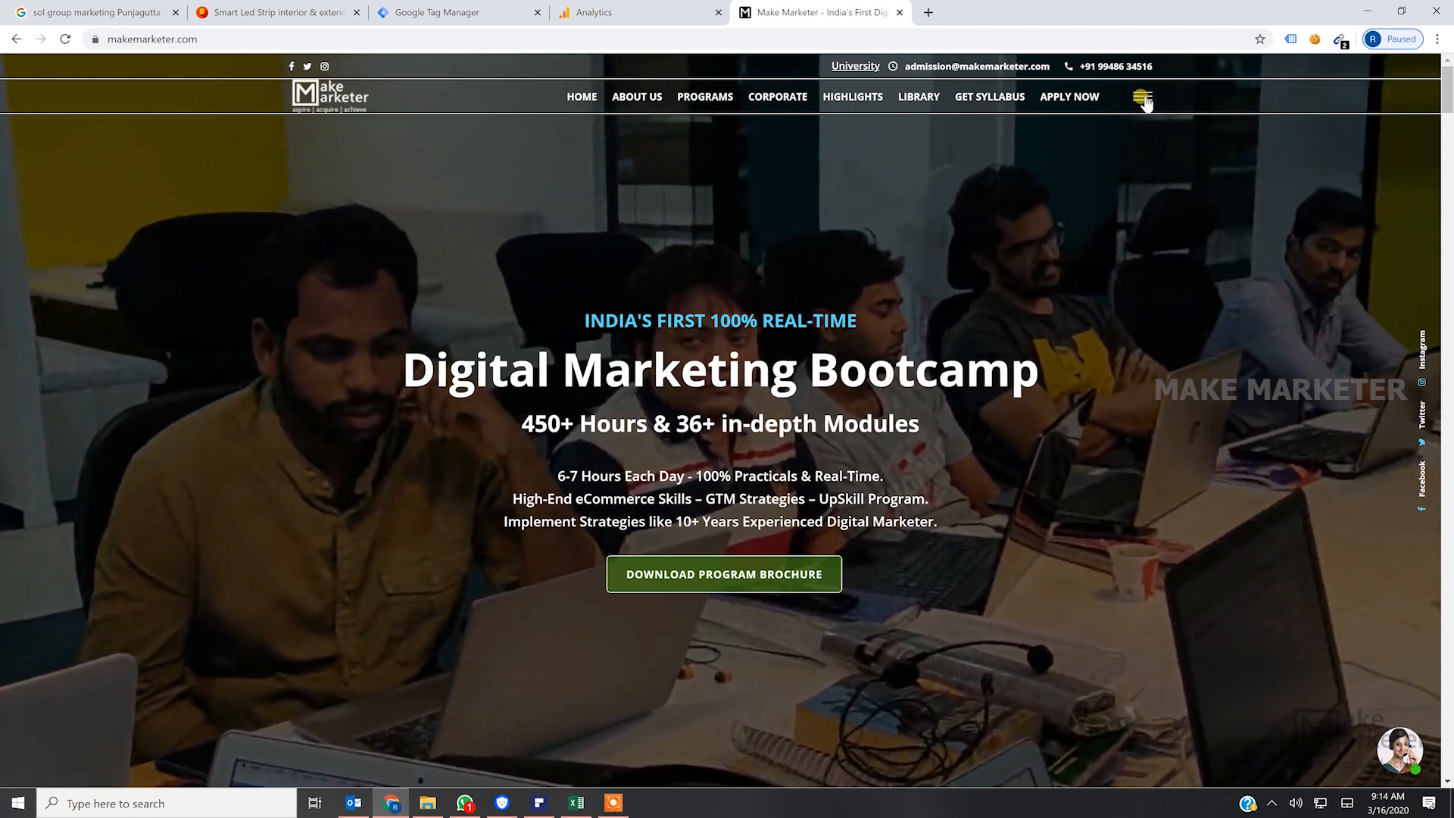
click(1143, 98)
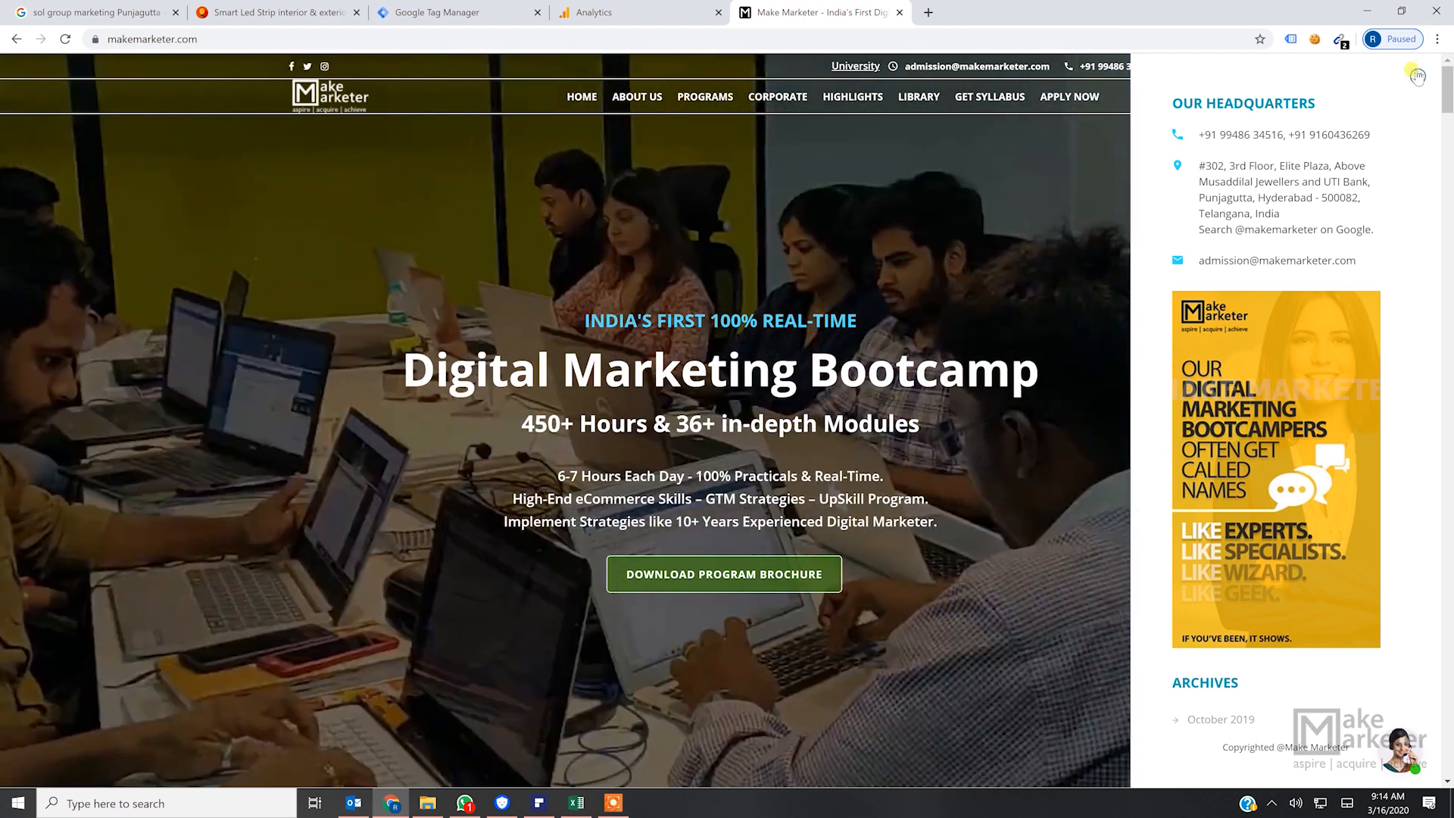
click(1416, 76)
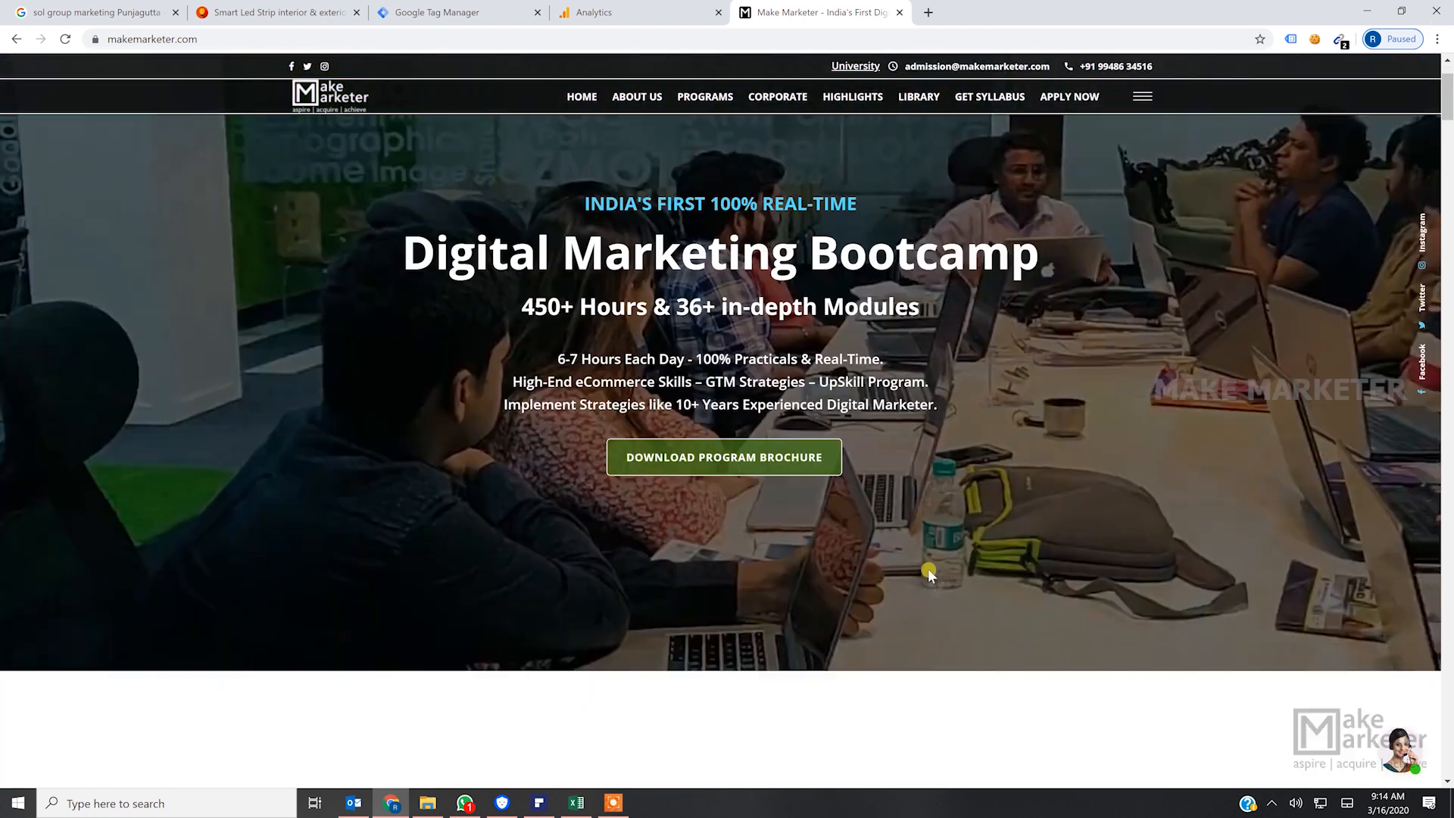
- Look through the Make Marketer homepage sections and show the "450+ Hours & 36+ Modules" content of the bootcamp overview
scroll(931, 569, down, 3)
scroll(935, 570, down, 15)
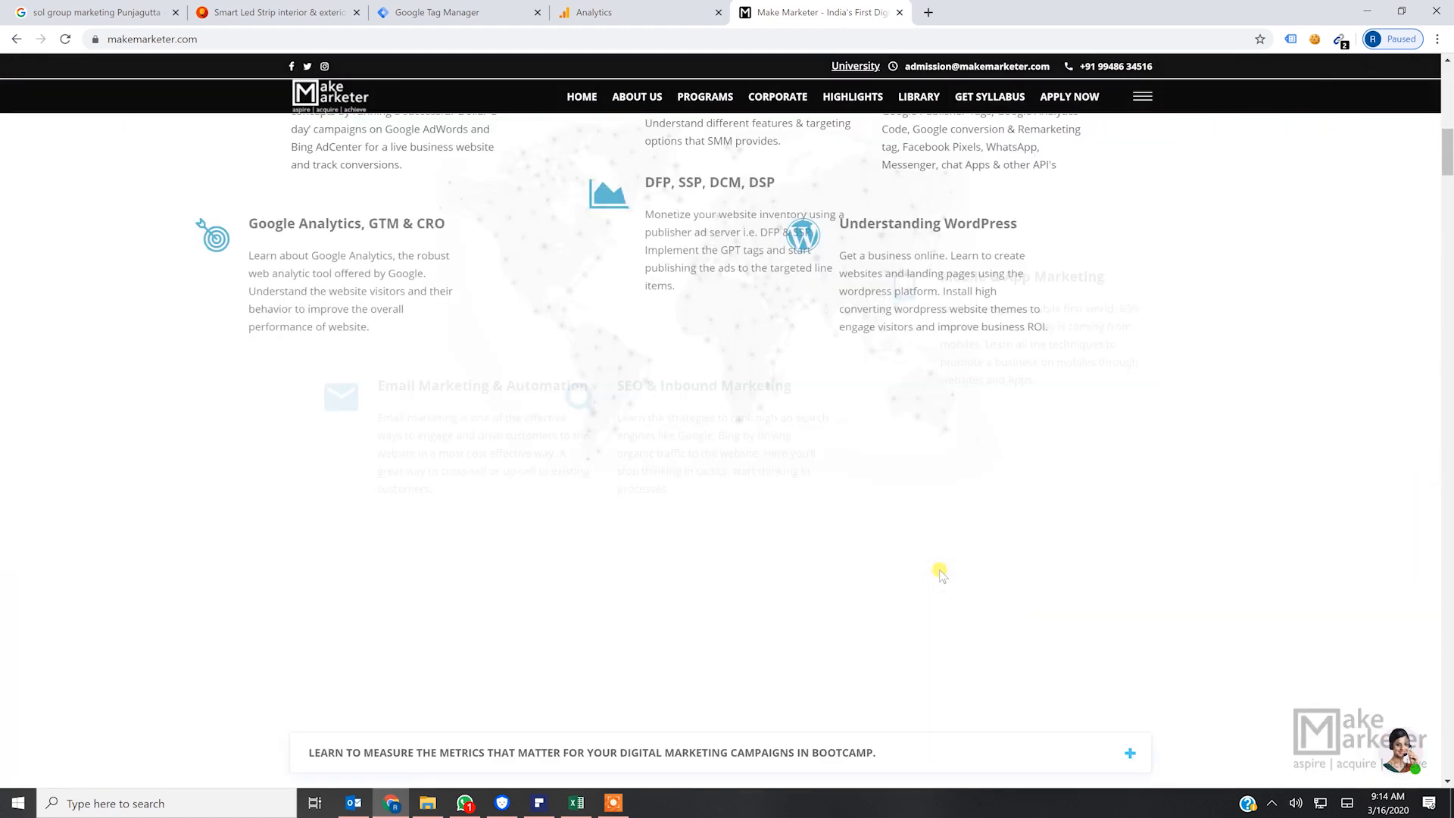
scroll(948, 578, down, 8)
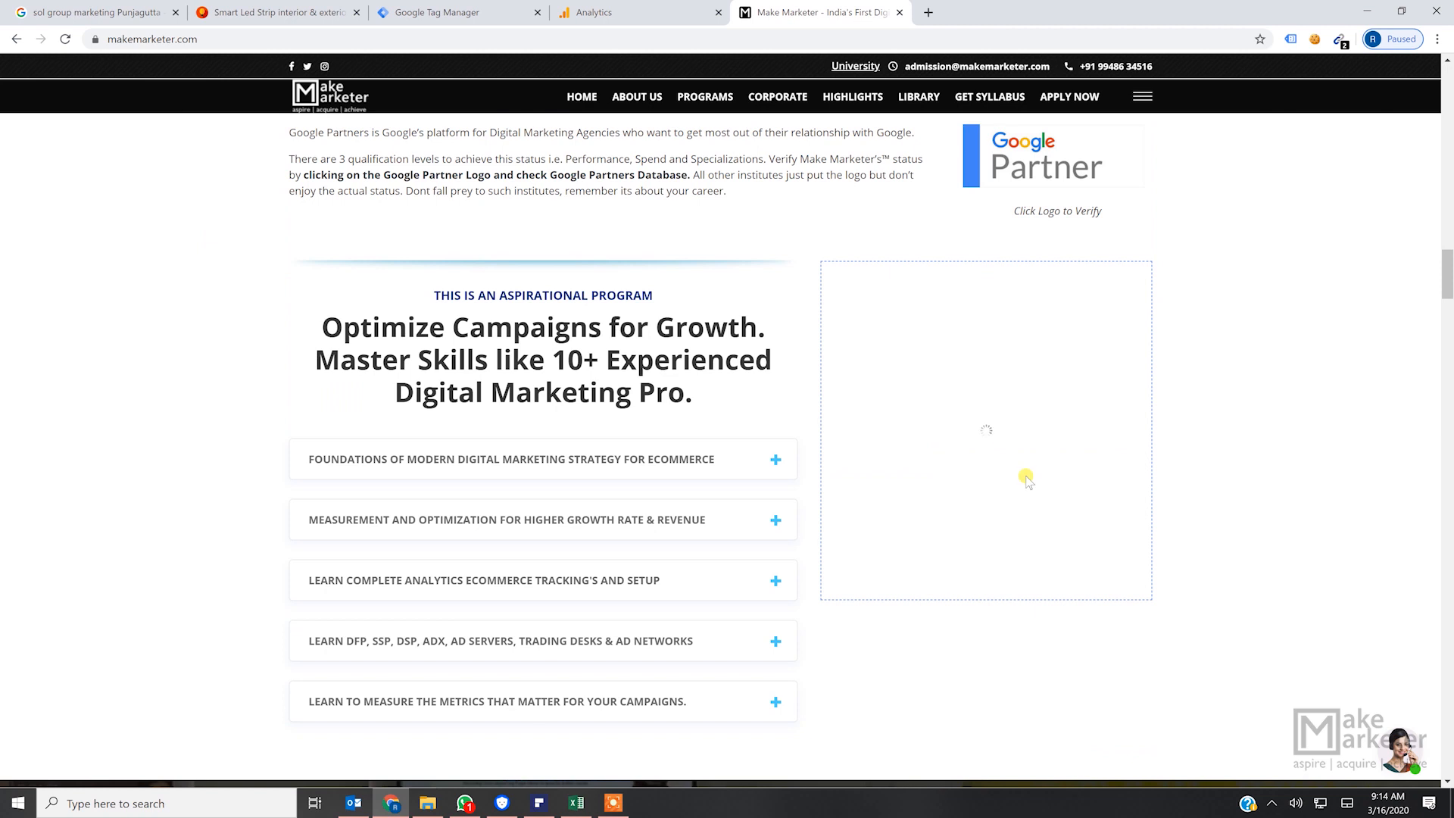
scroll(1279, 398, down, 4)
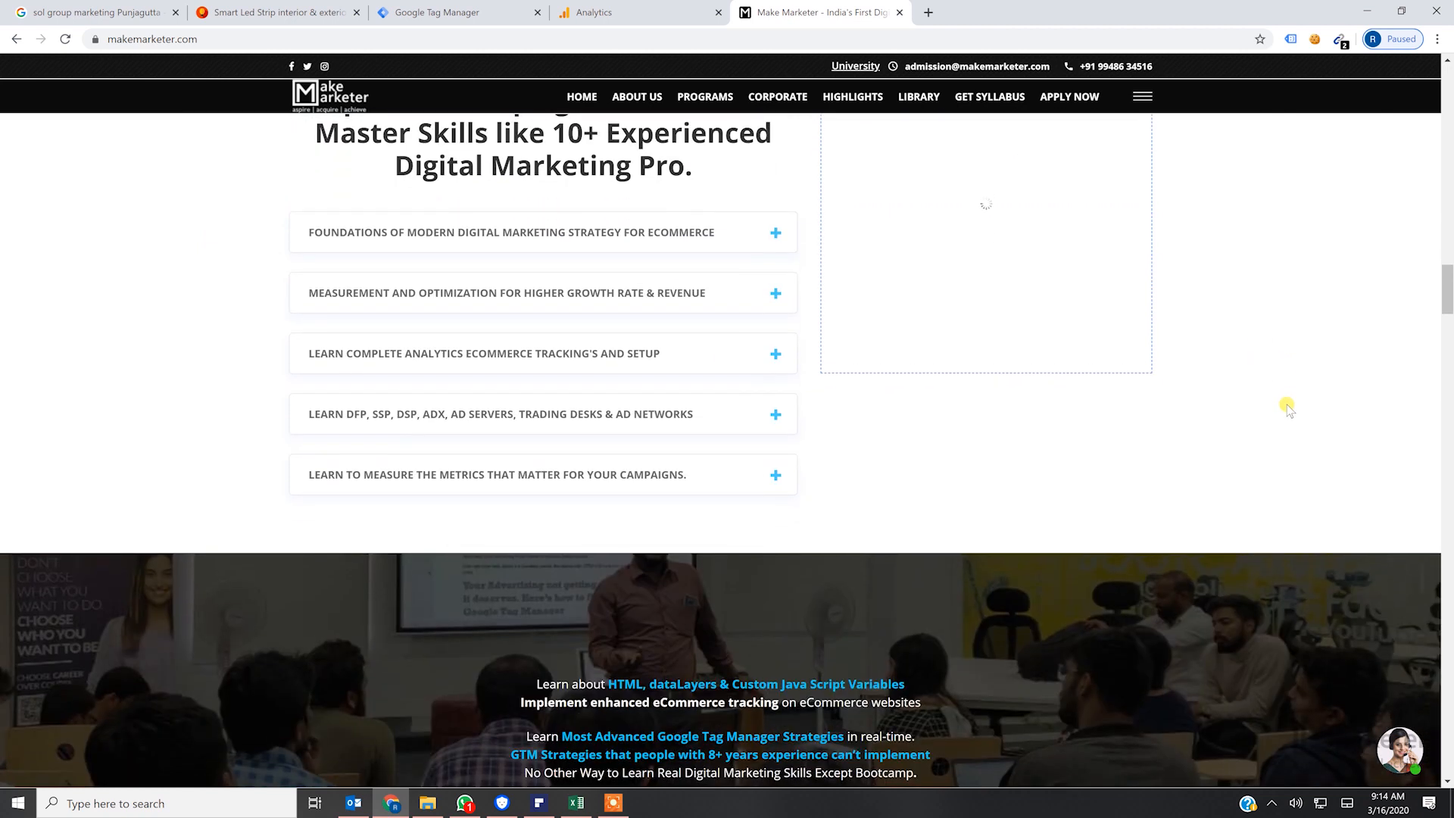
scroll(1289, 408, down, 4)
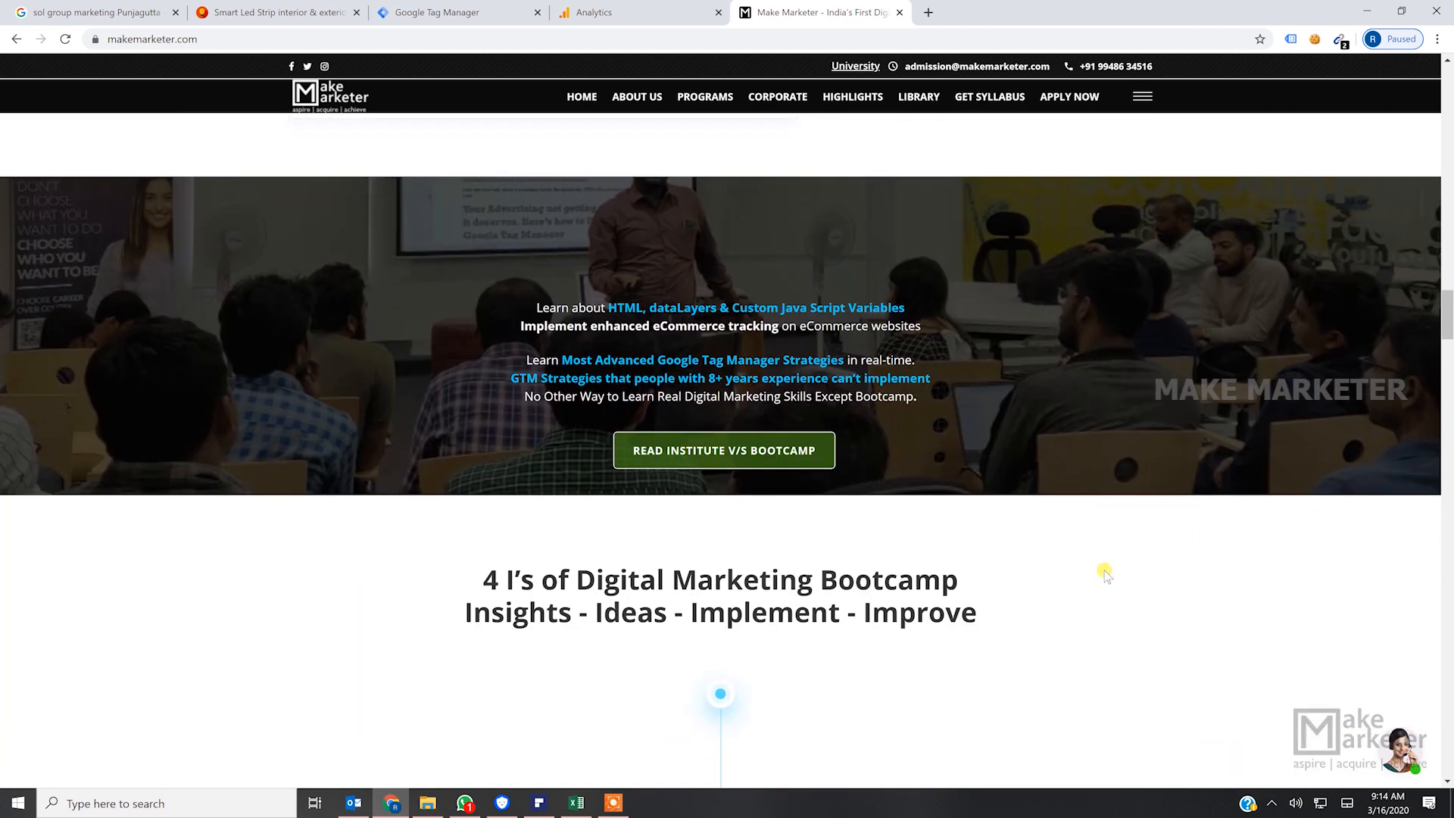
scroll(1042, 554, down, 6)
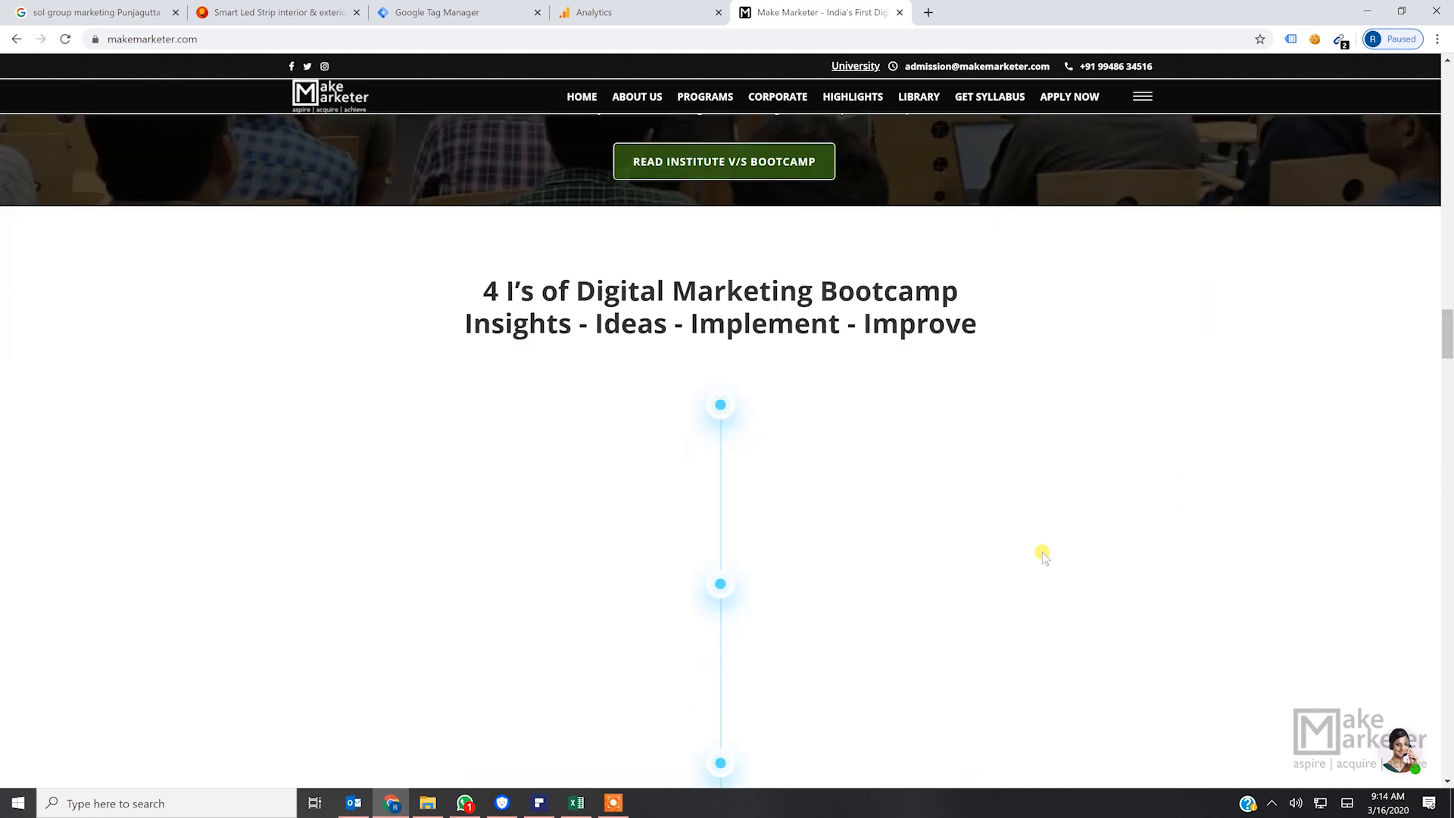
scroll(1046, 553, down, 12)
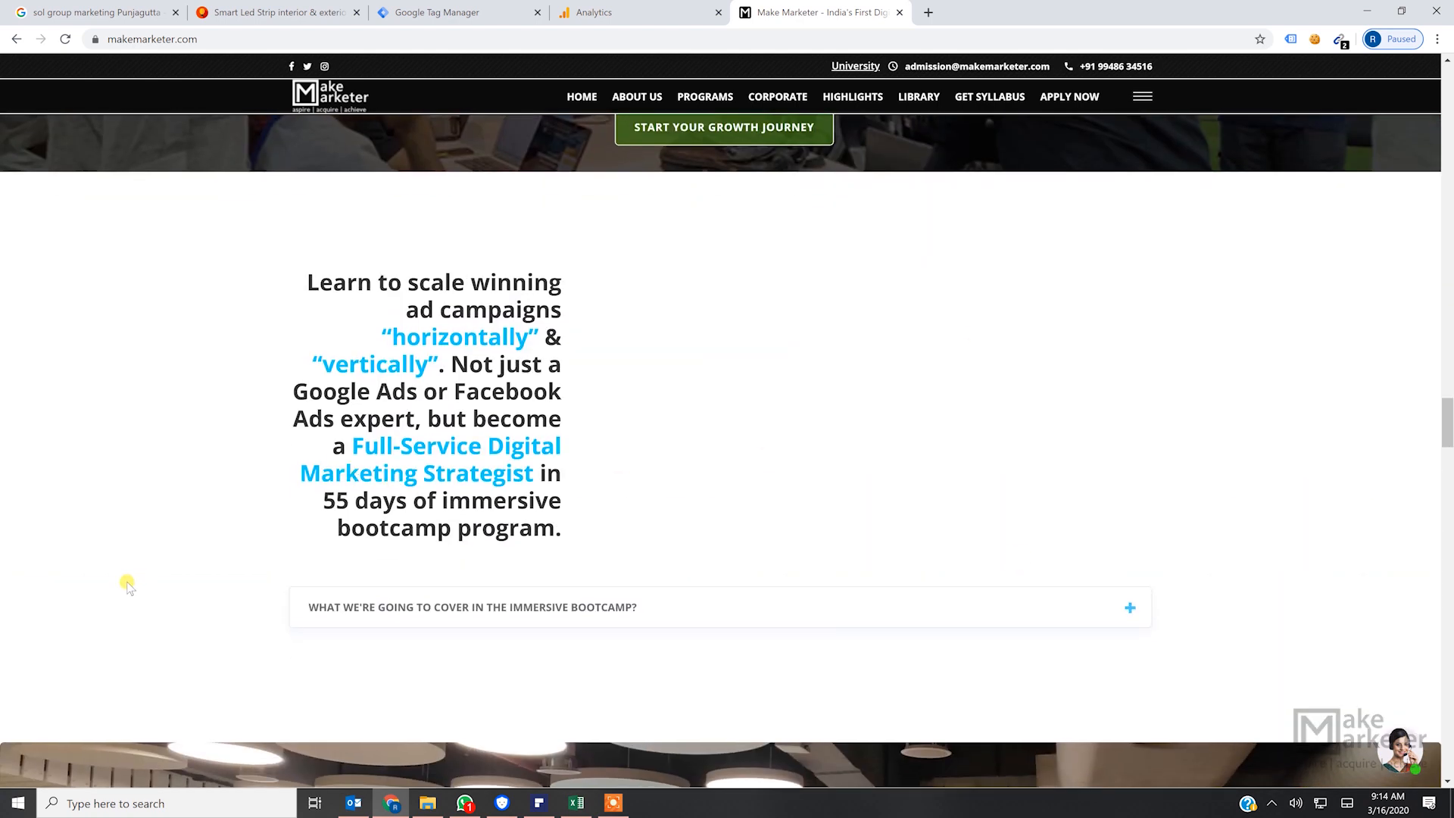
scroll(597, 417, up, 9)
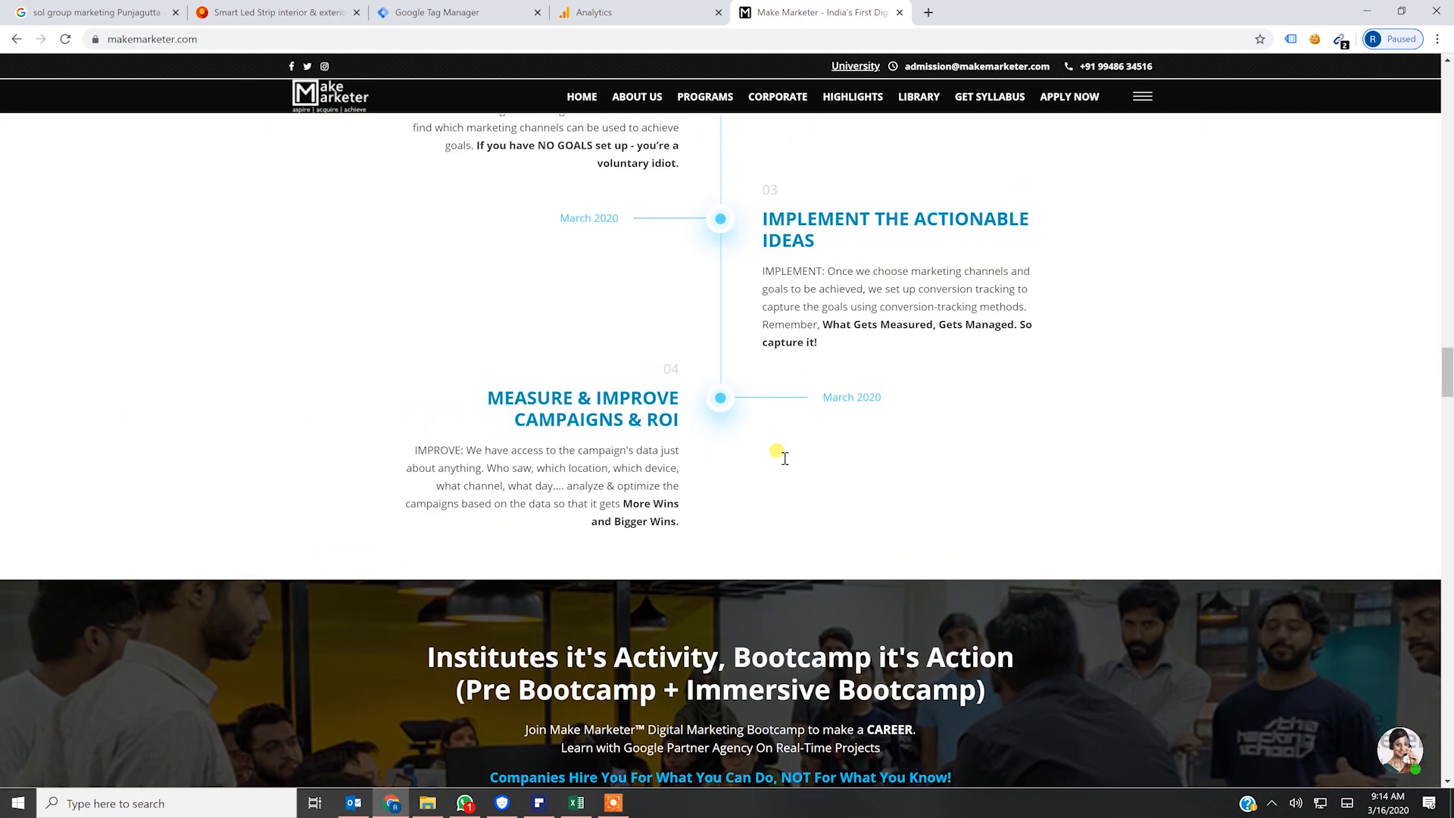
scroll(779, 454, down, 9)
scroll(890, 506, down, 9)
scroll(898, 515, up, 5)
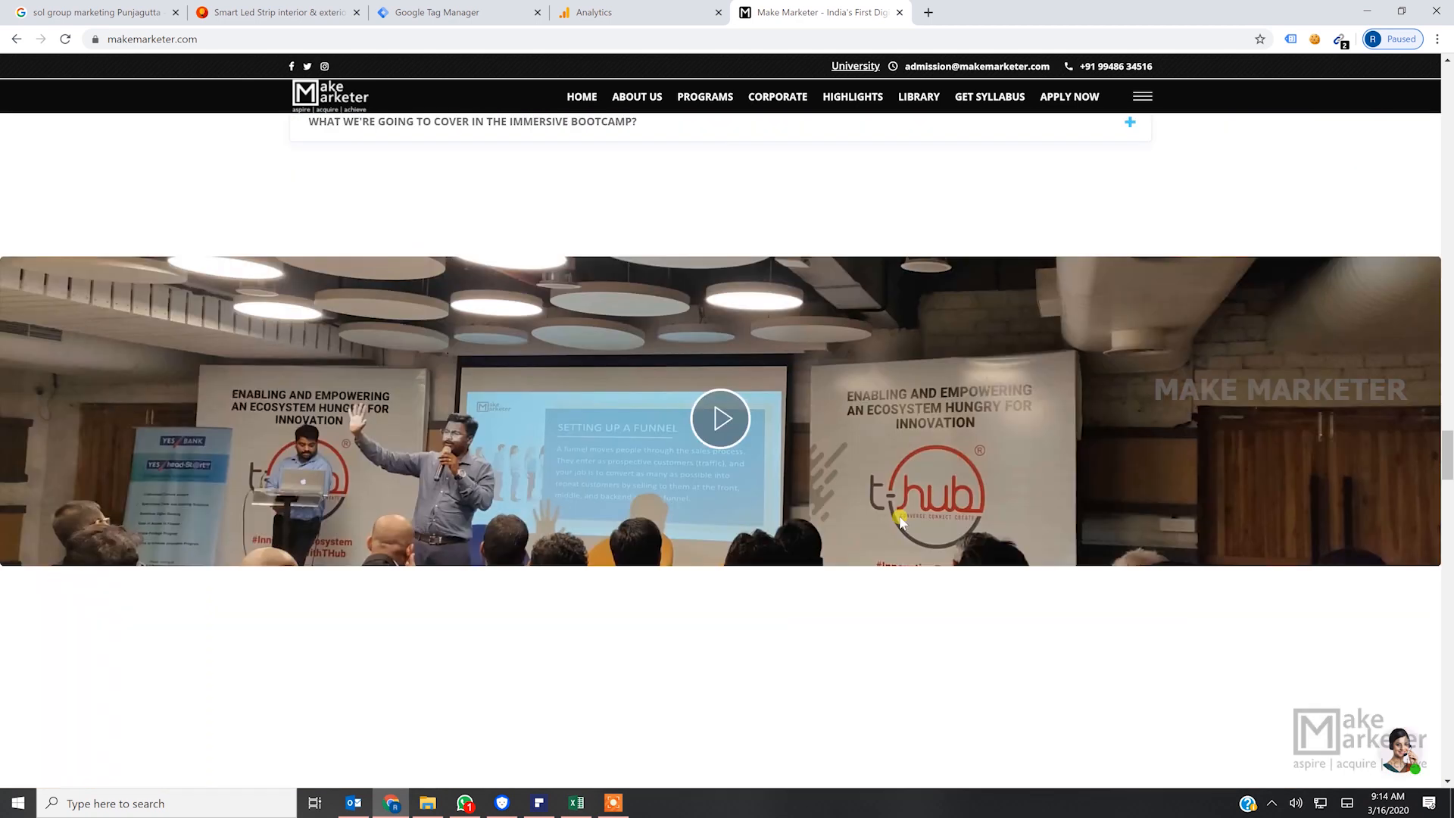
scroll(900, 521, up, 3)
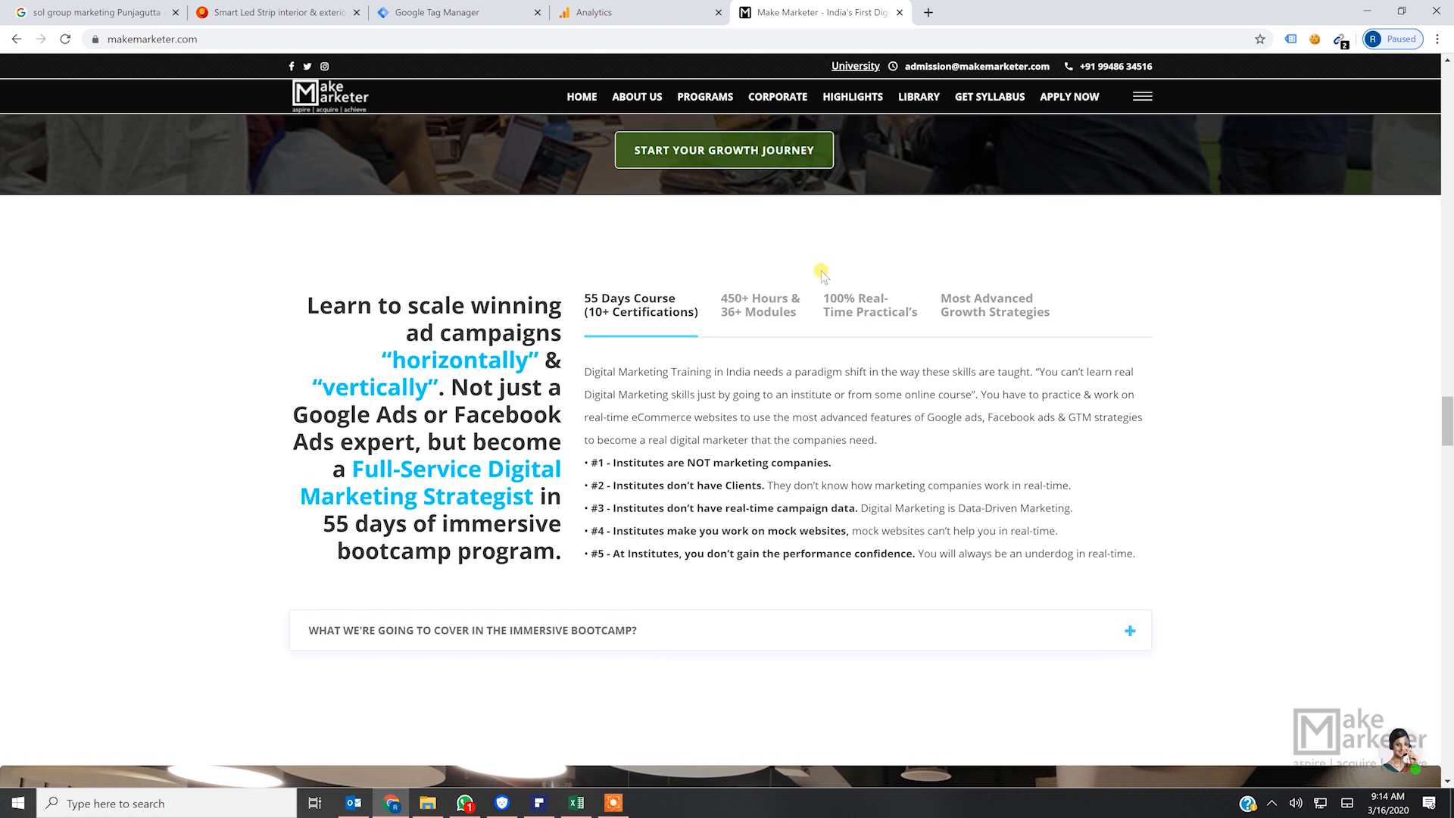
click(763, 320)
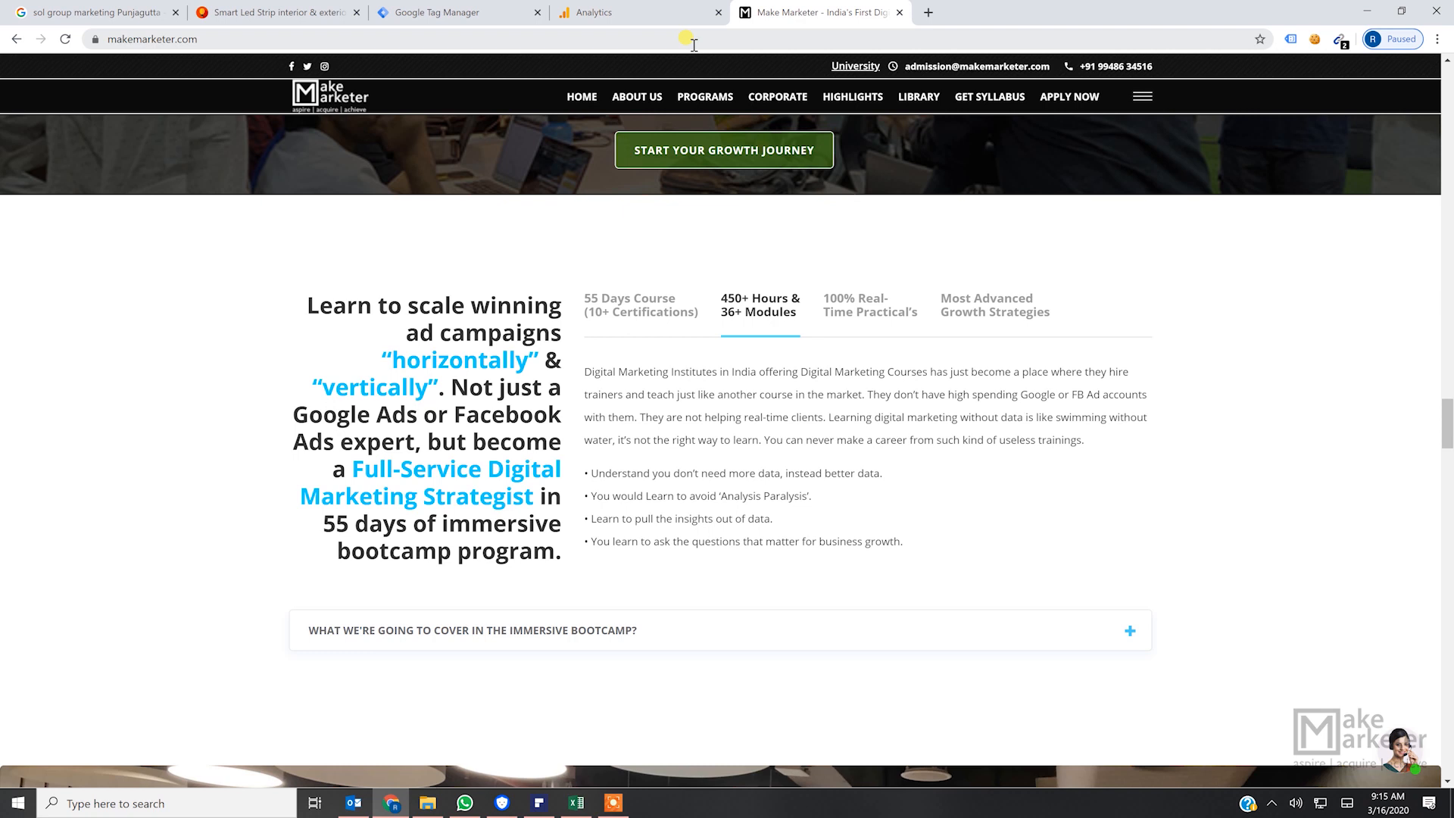
- Check the Events Overview report in Google Analytics and return to the Brighteriors website
click(630, 9)
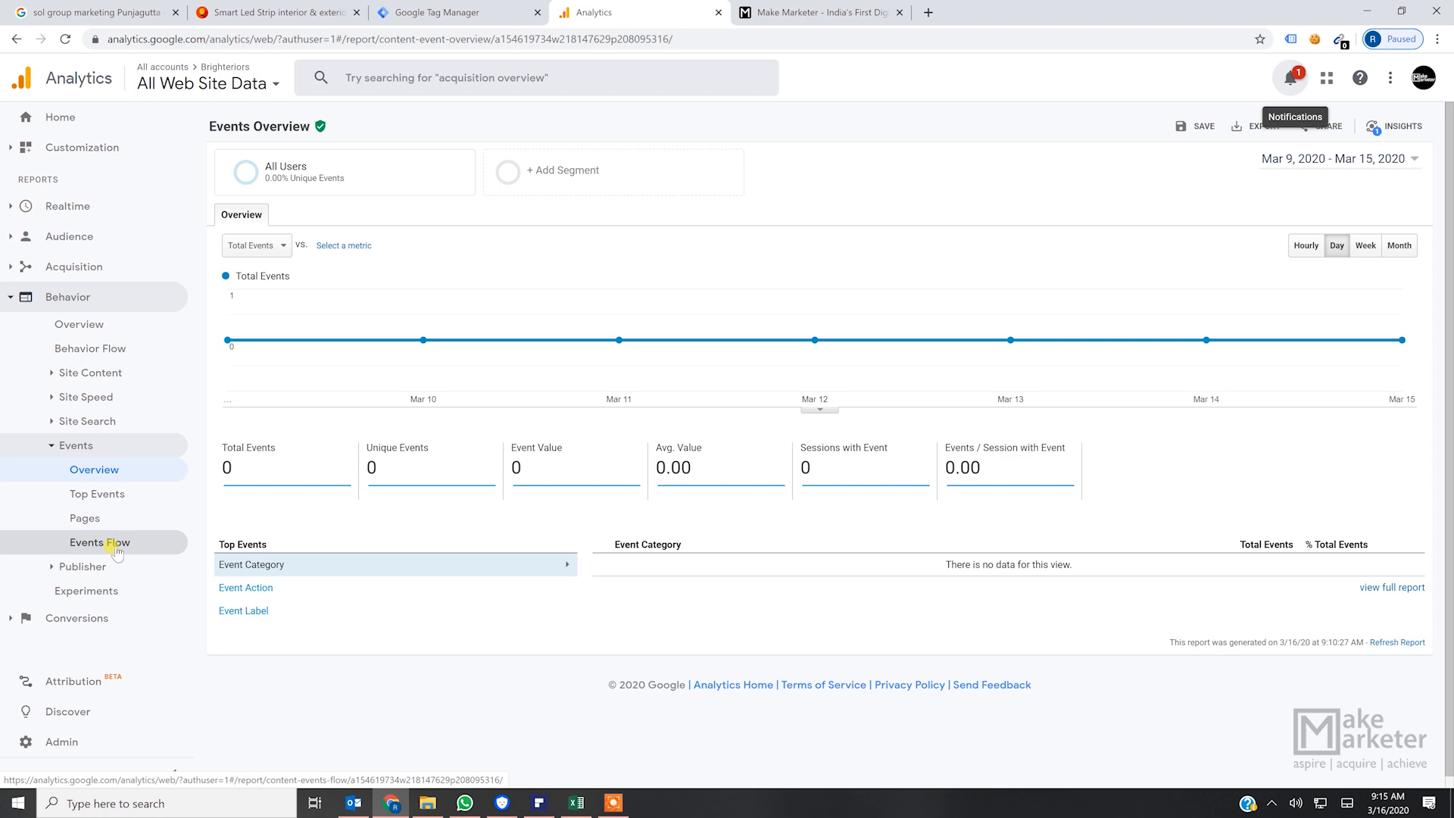
click(306, 10)
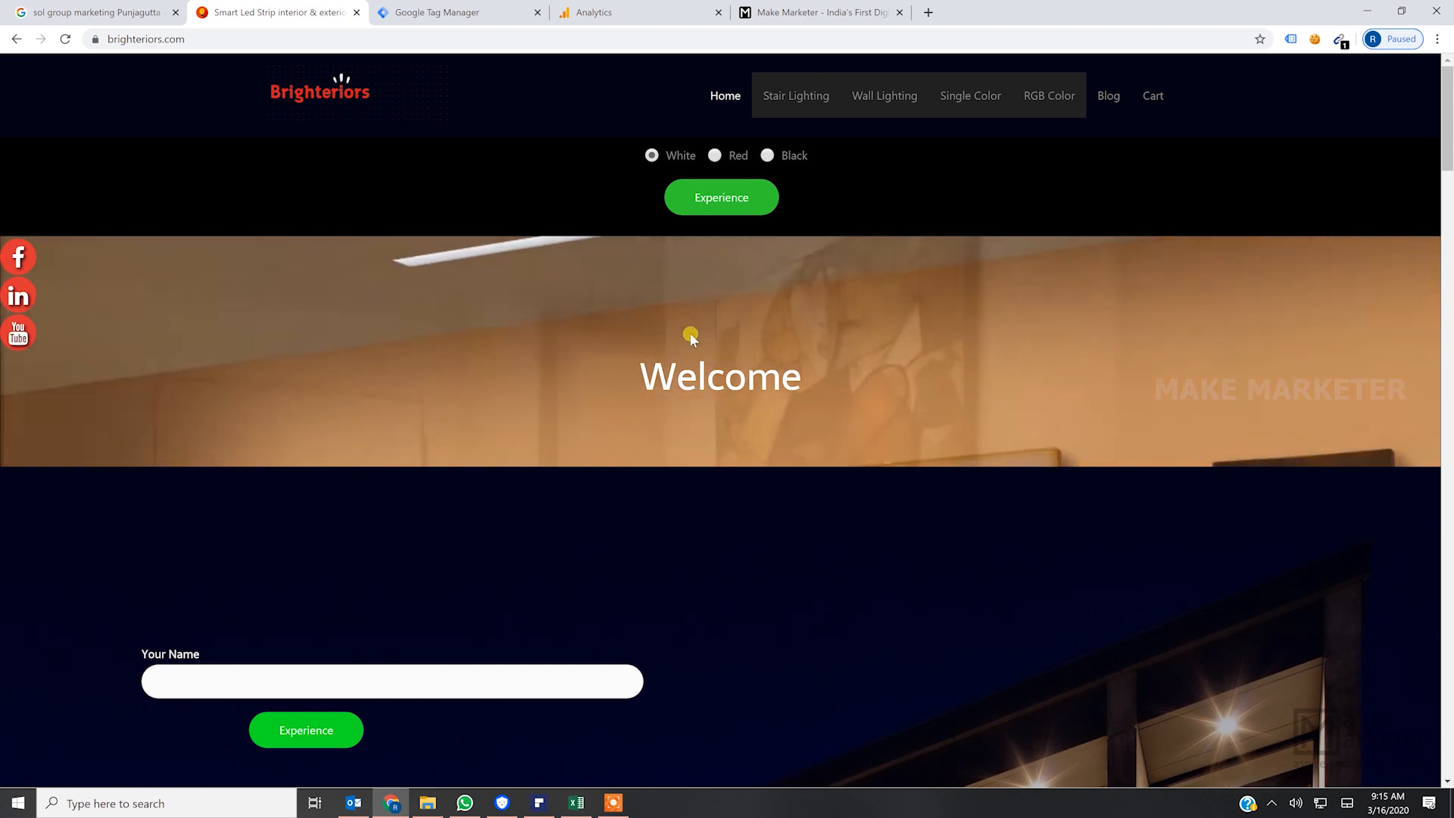
- Switch to Google Analytics and start a new goal for the All Web Site Data view
click(646, 13)
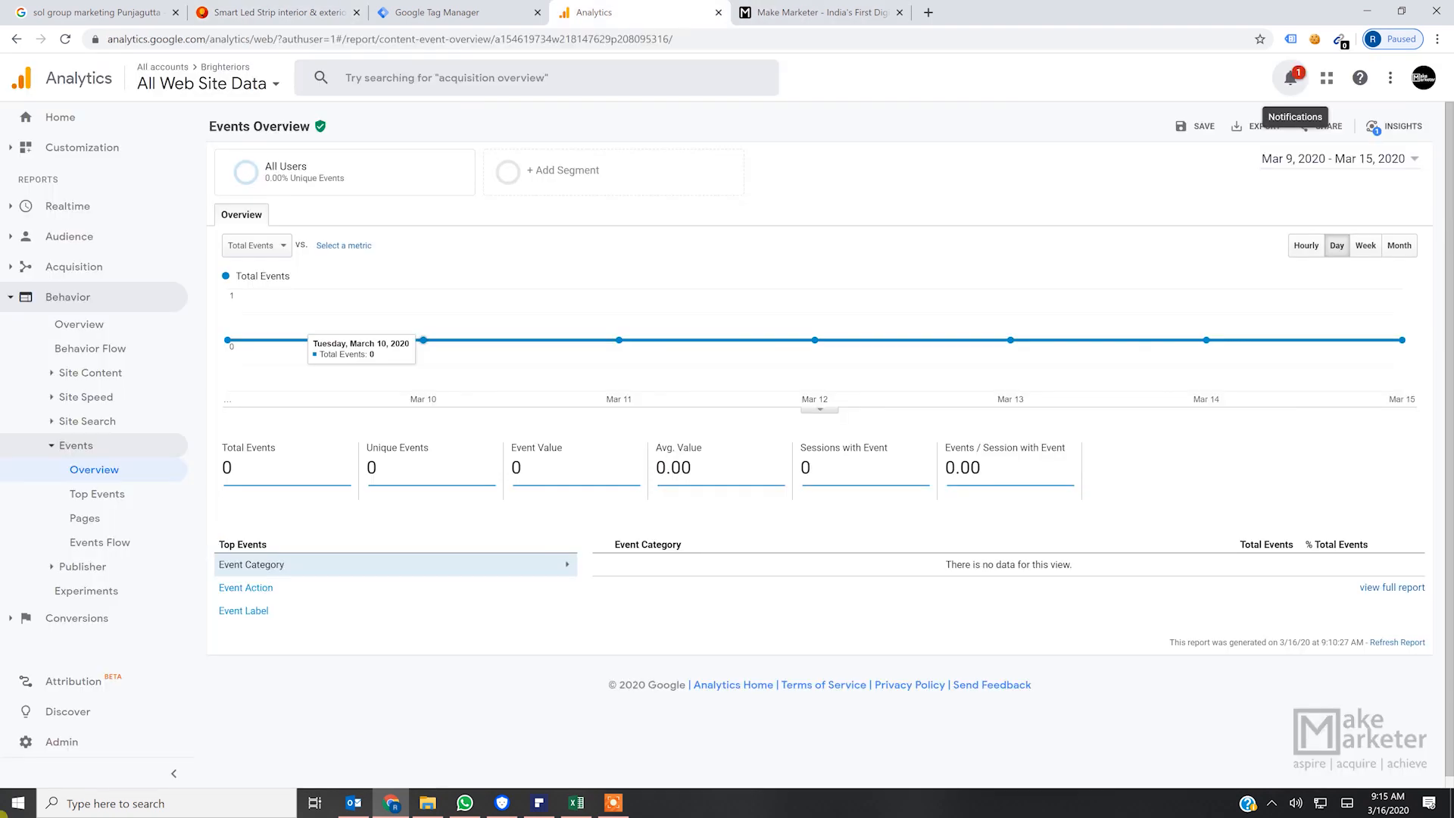
click(78, 743)
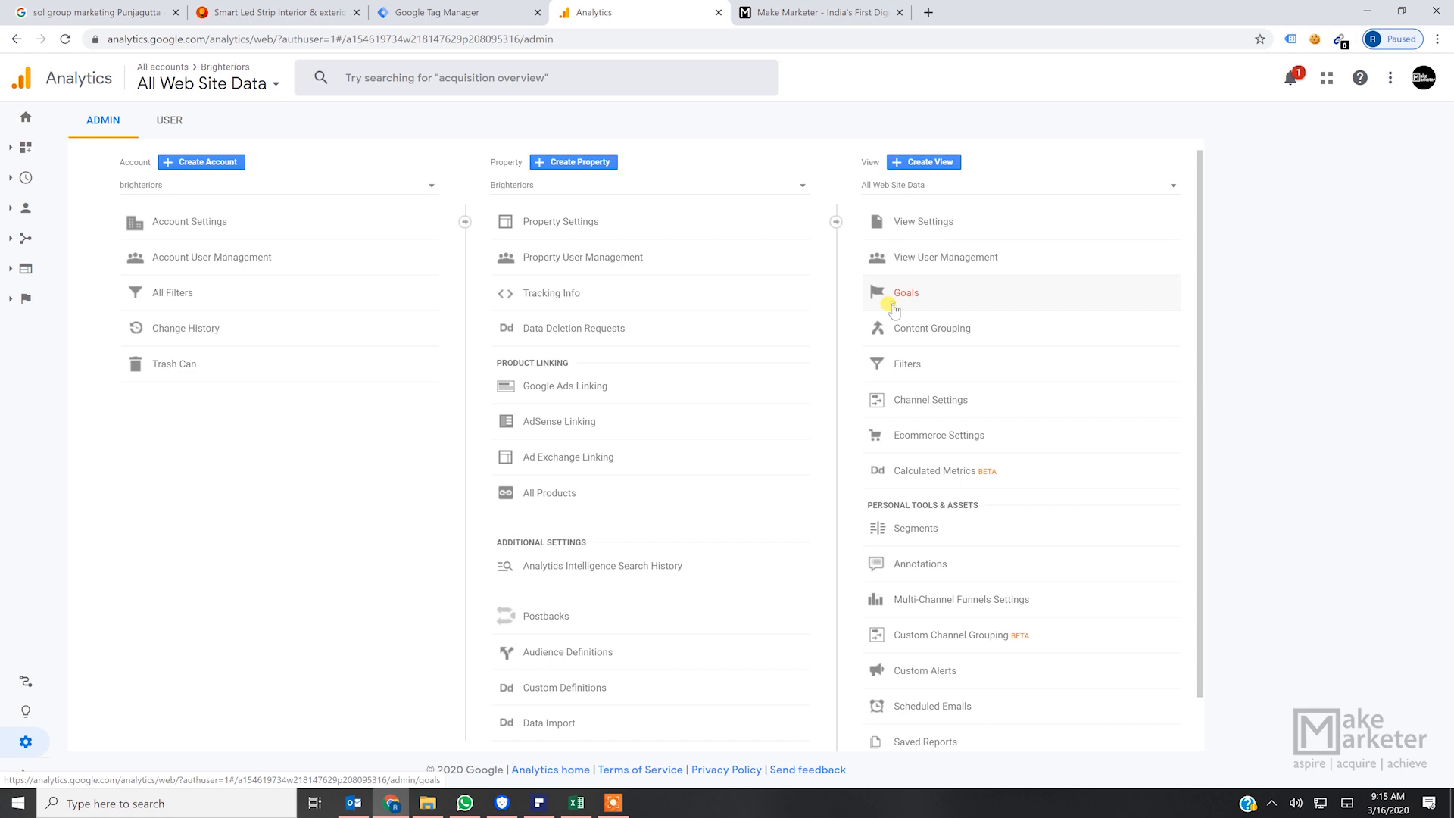
click(892, 306)
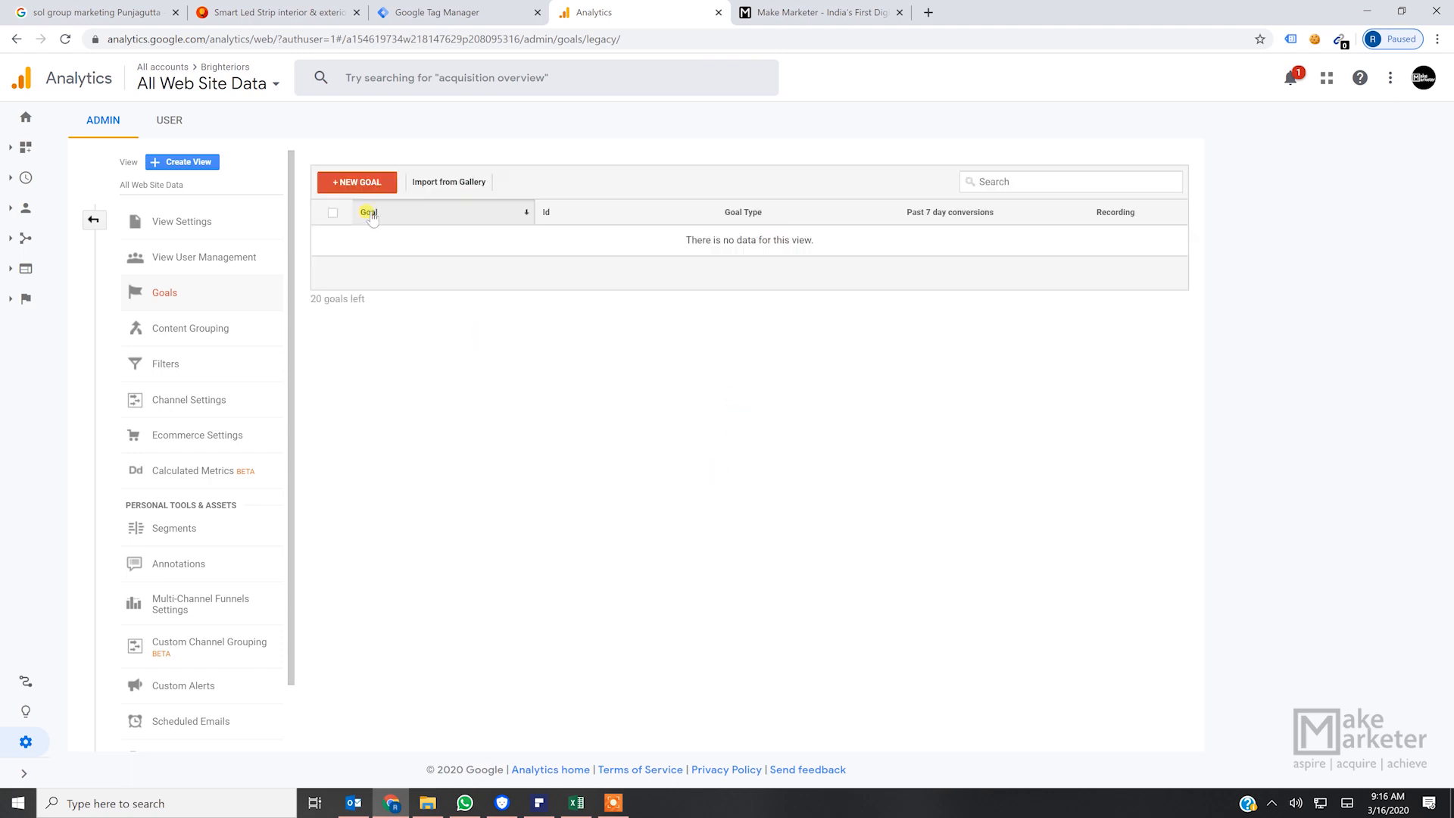
click(367, 182)
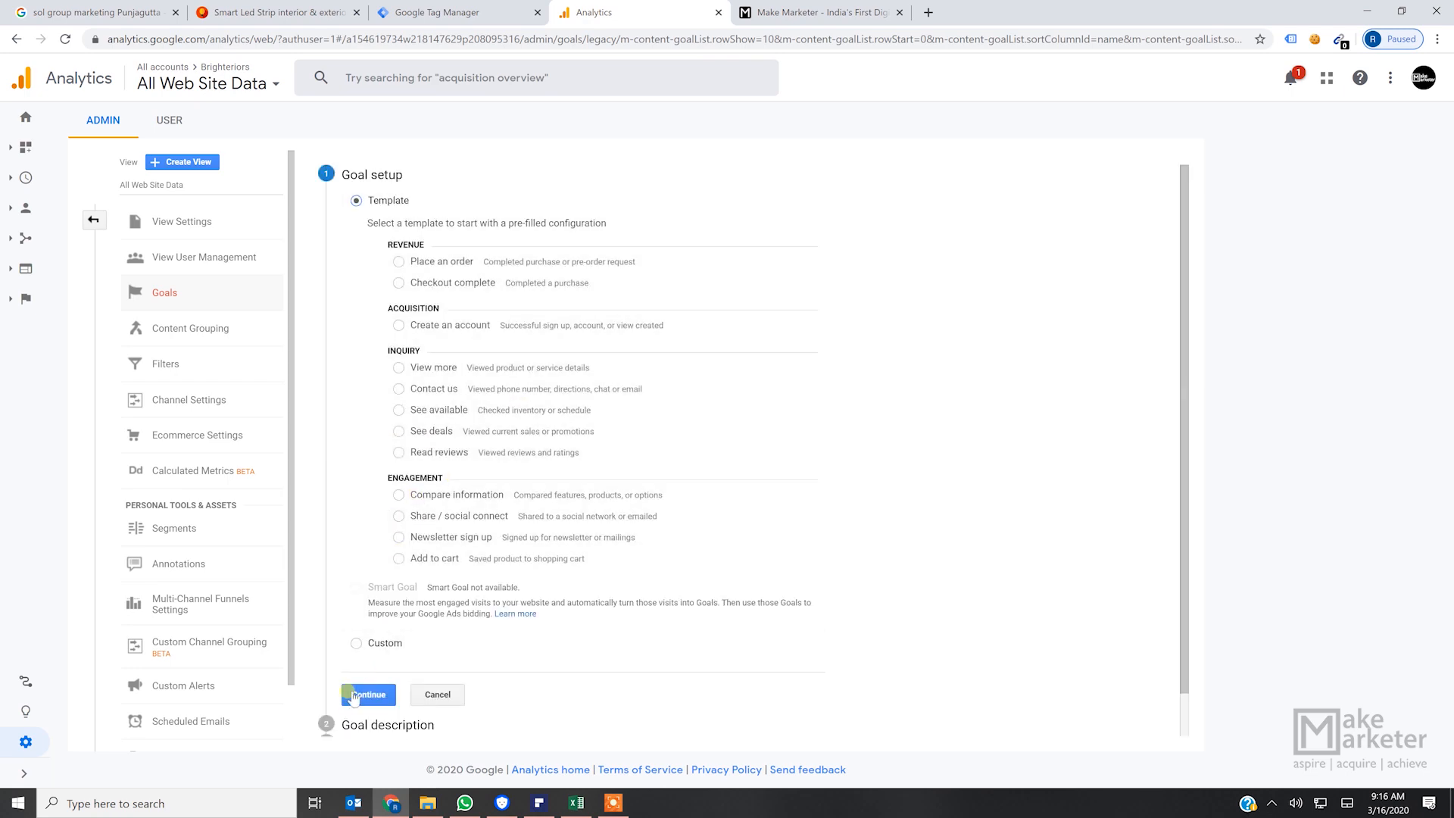
- Use the Custom goal setup and choose Event as the goal type
click(385, 642)
click(378, 693)
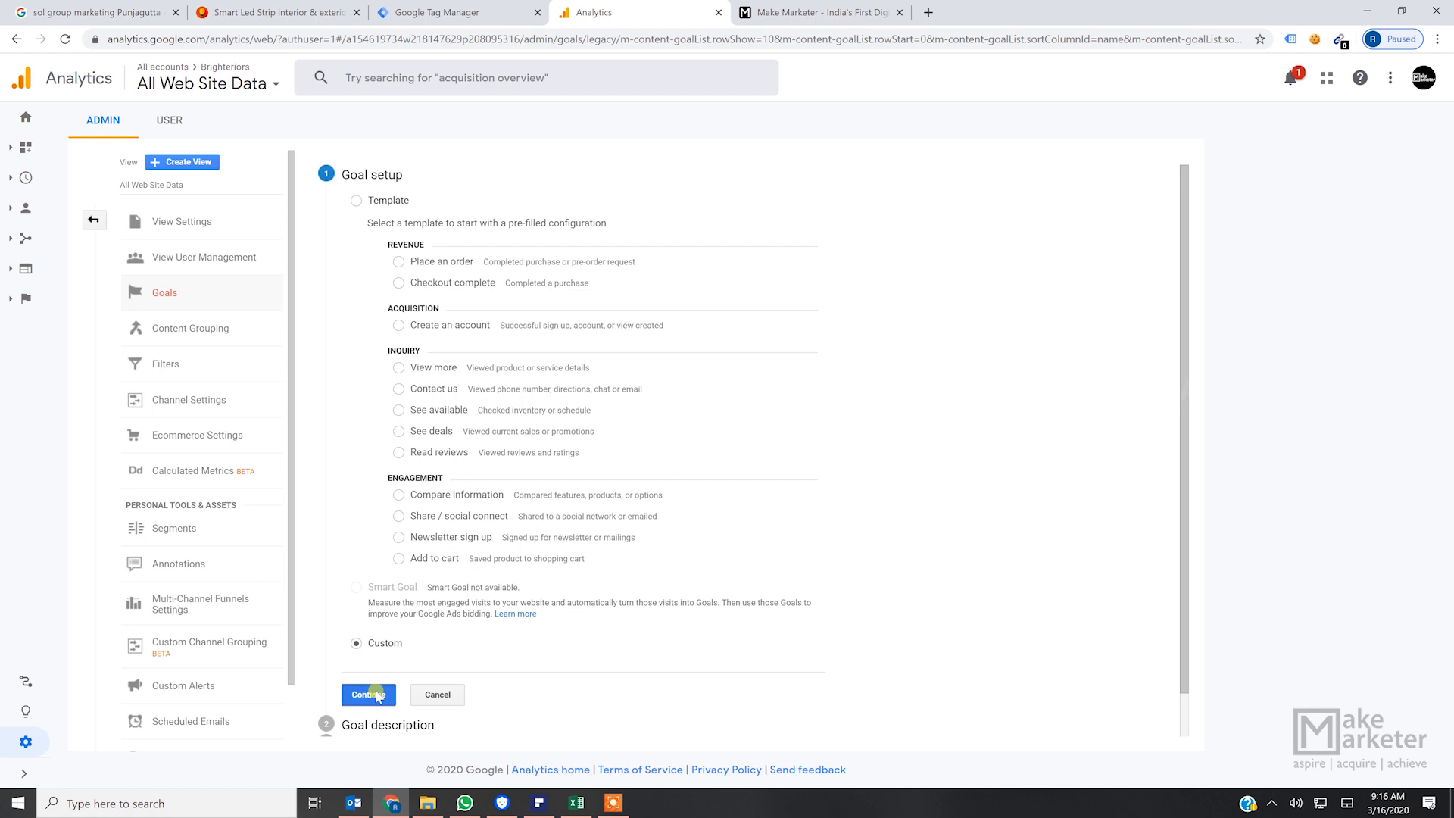
click(352, 421)
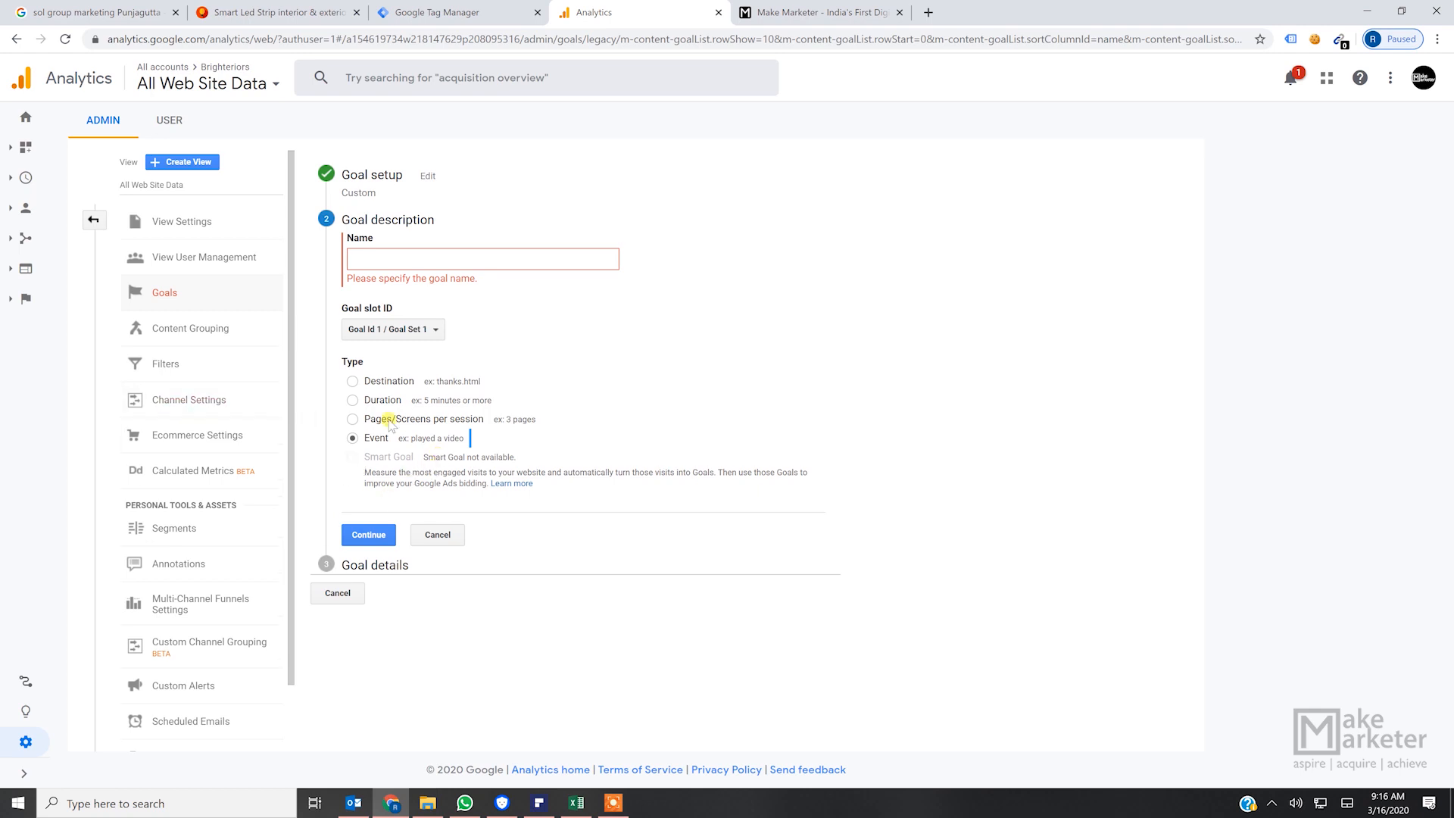
click(366, 535)
- Switch to Google Tag Manager and create a Google Analytics: Universal Analytics tag with the track type Event
click(446, 15)
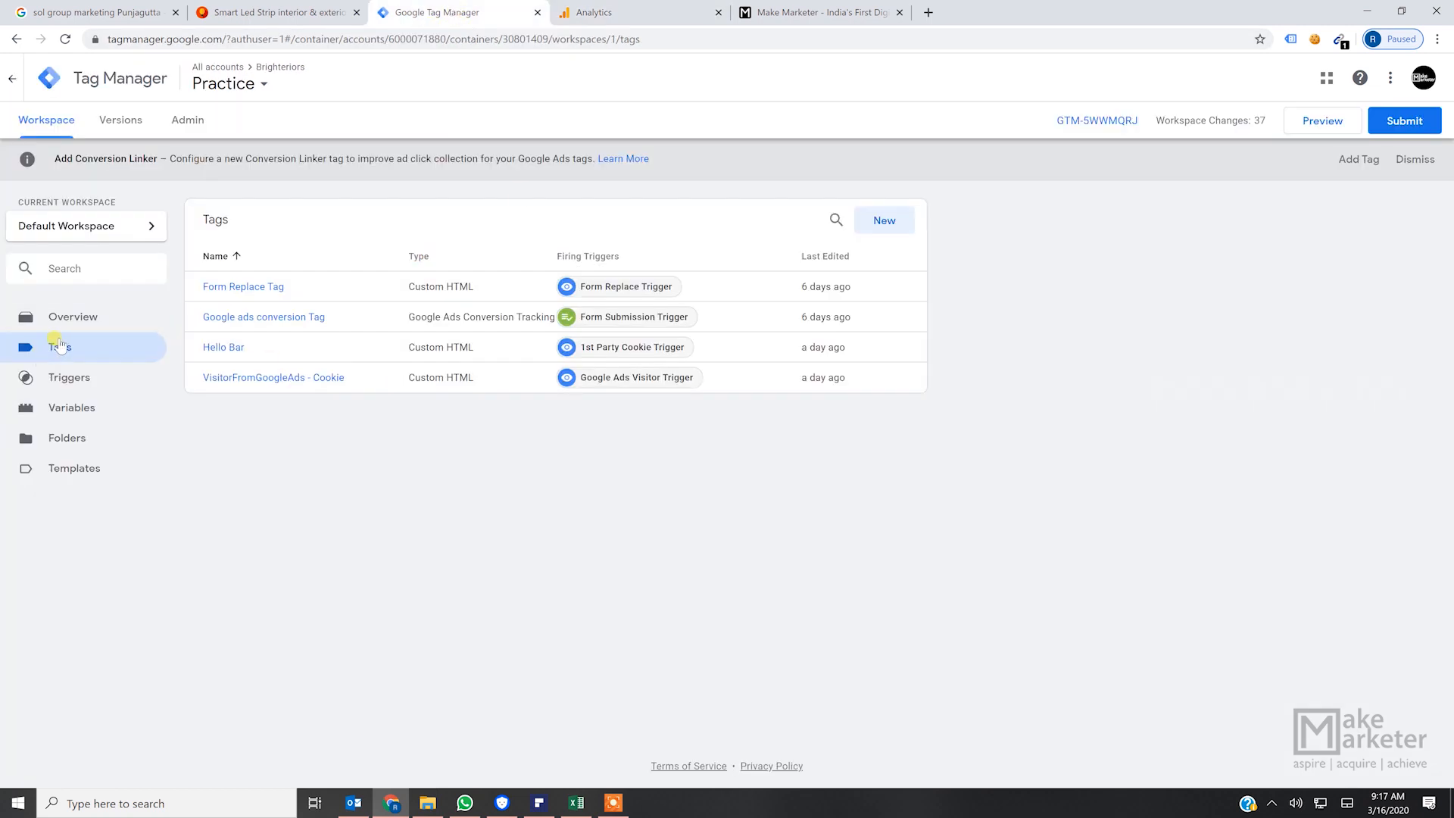
click(888, 224)
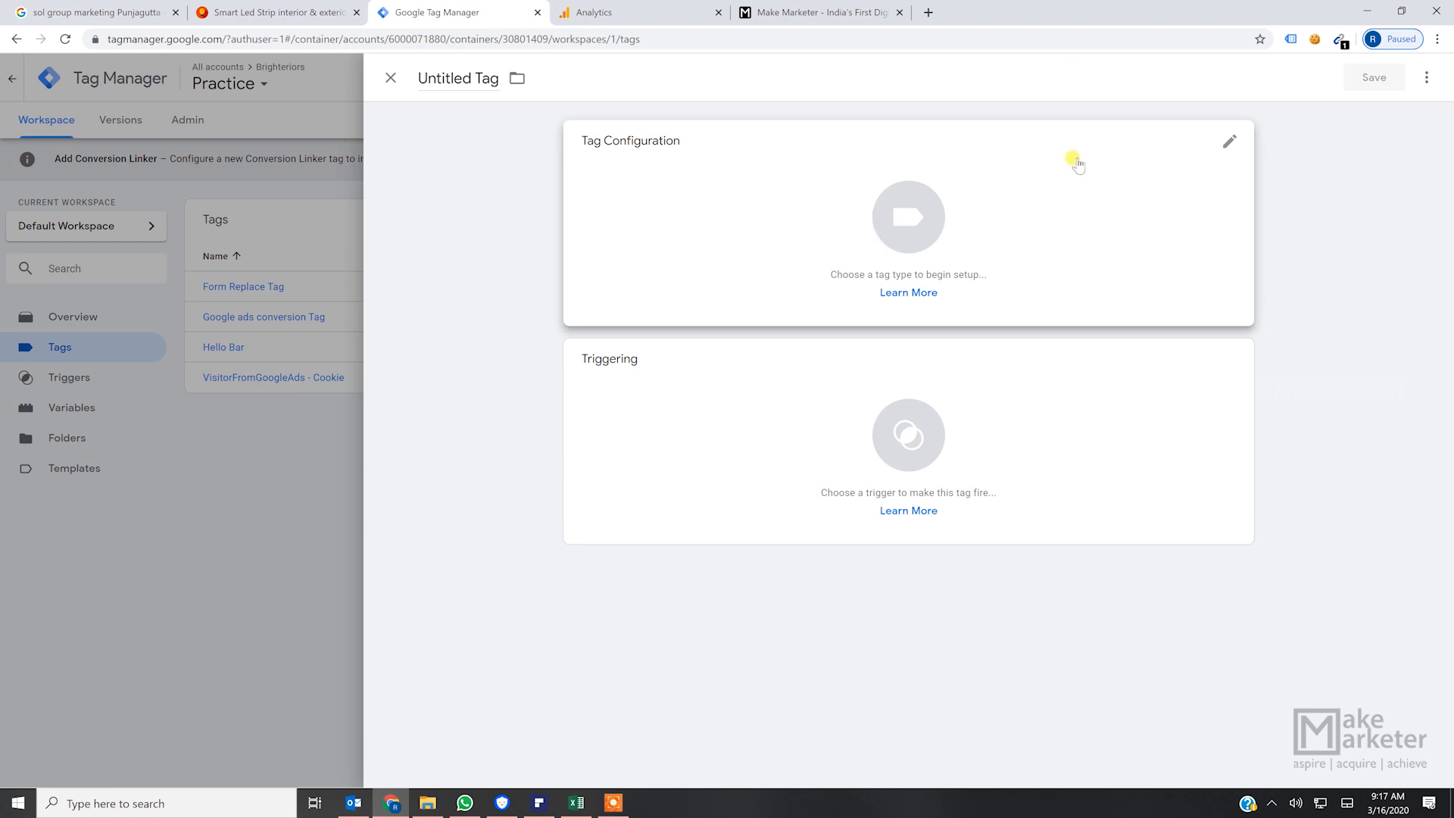
click(897, 221)
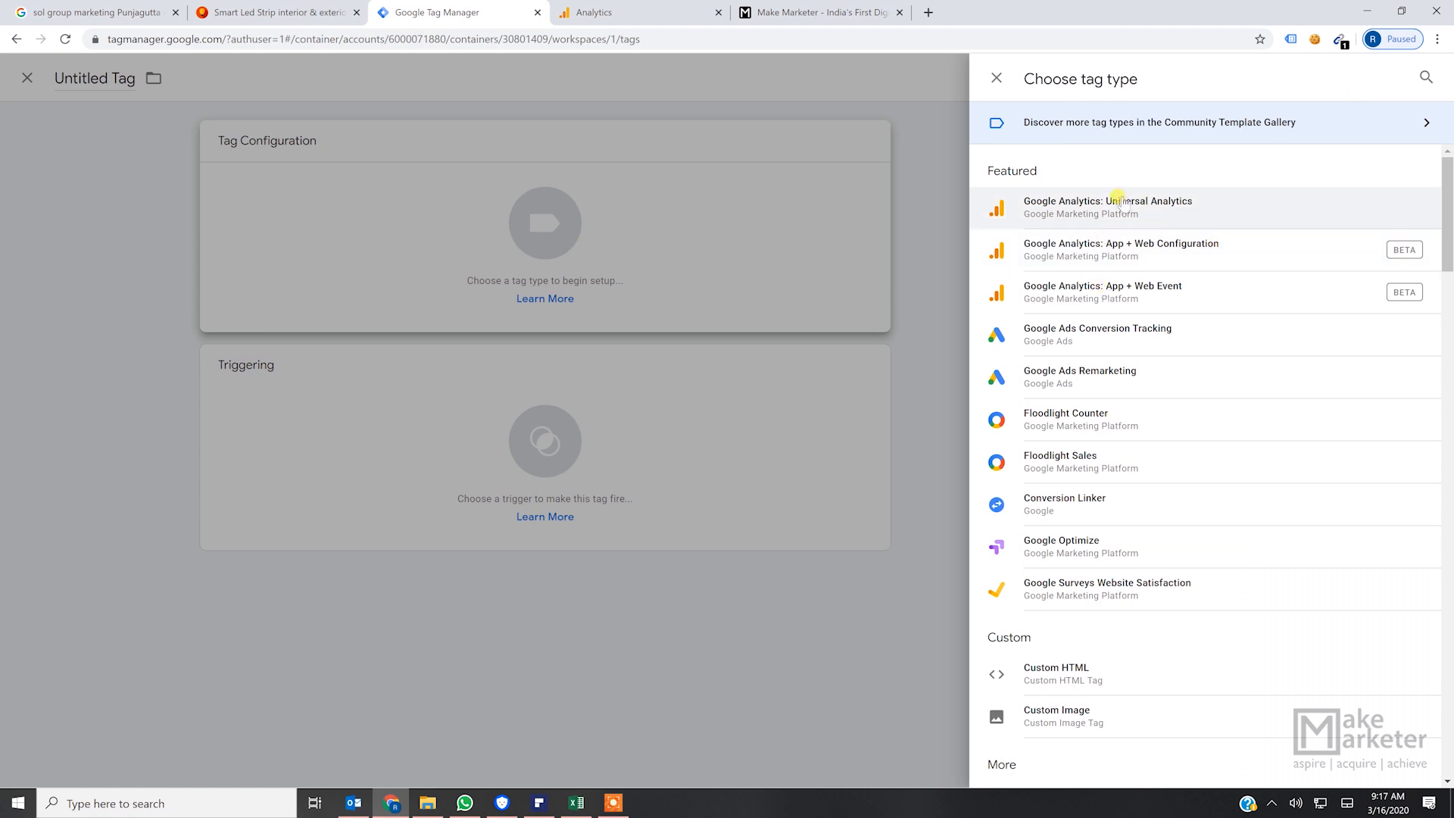
click(1126, 214)
click(712, 290)
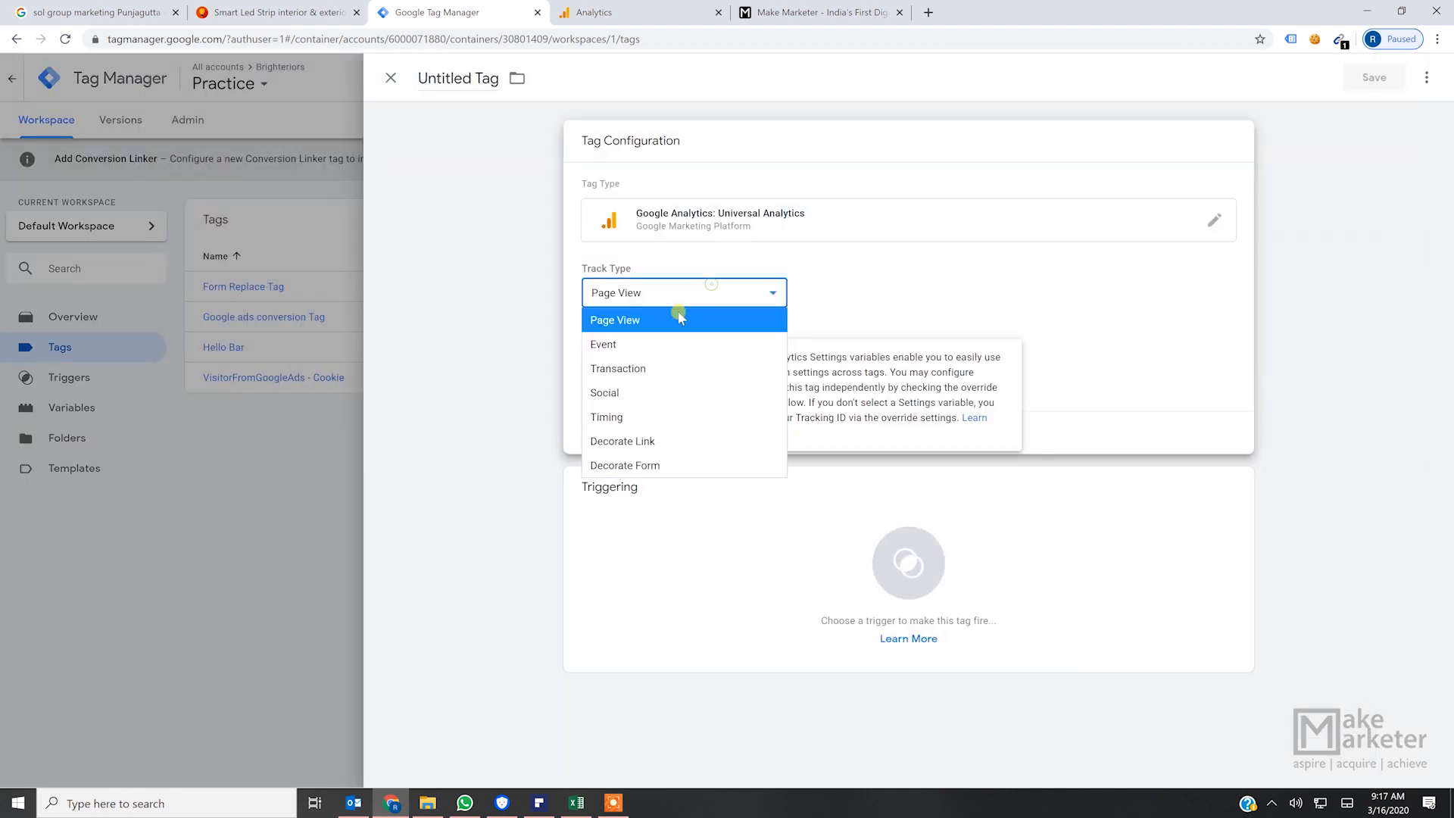
click(645, 345)
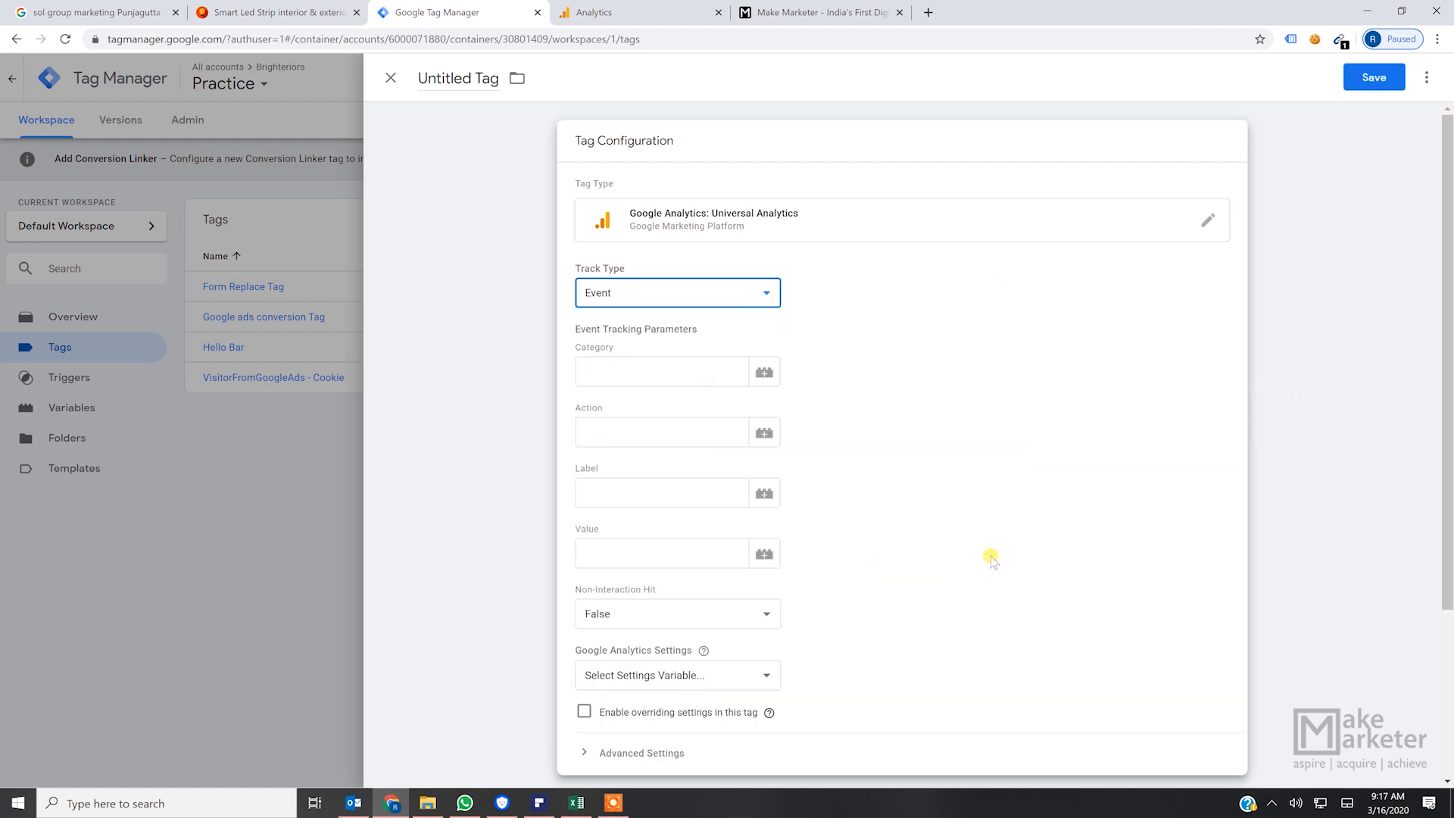
- Set the tag's event category to "Scroll"
click(648, 366)
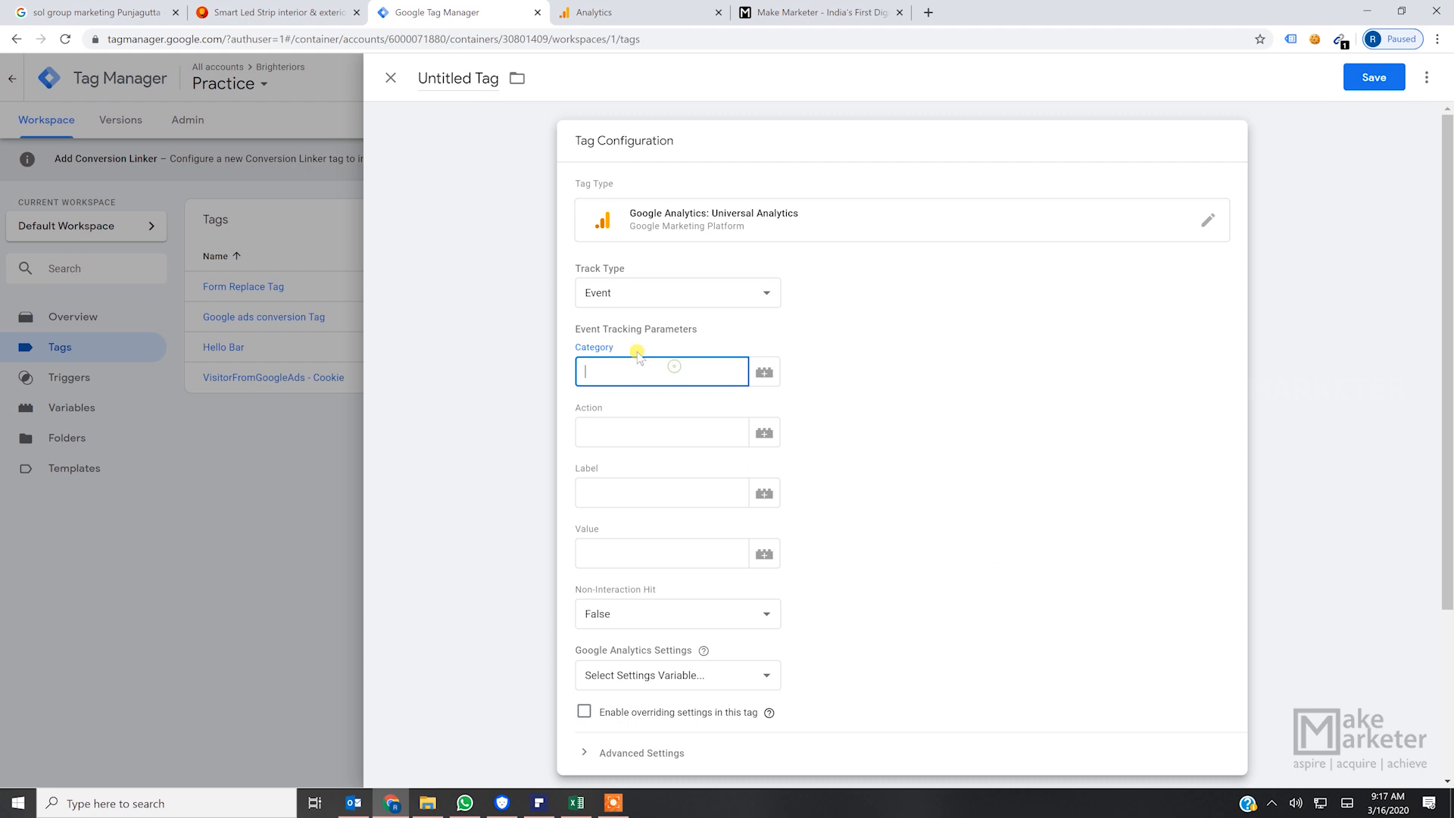
drag(574, 370, 568, 373)
click(981, 290)
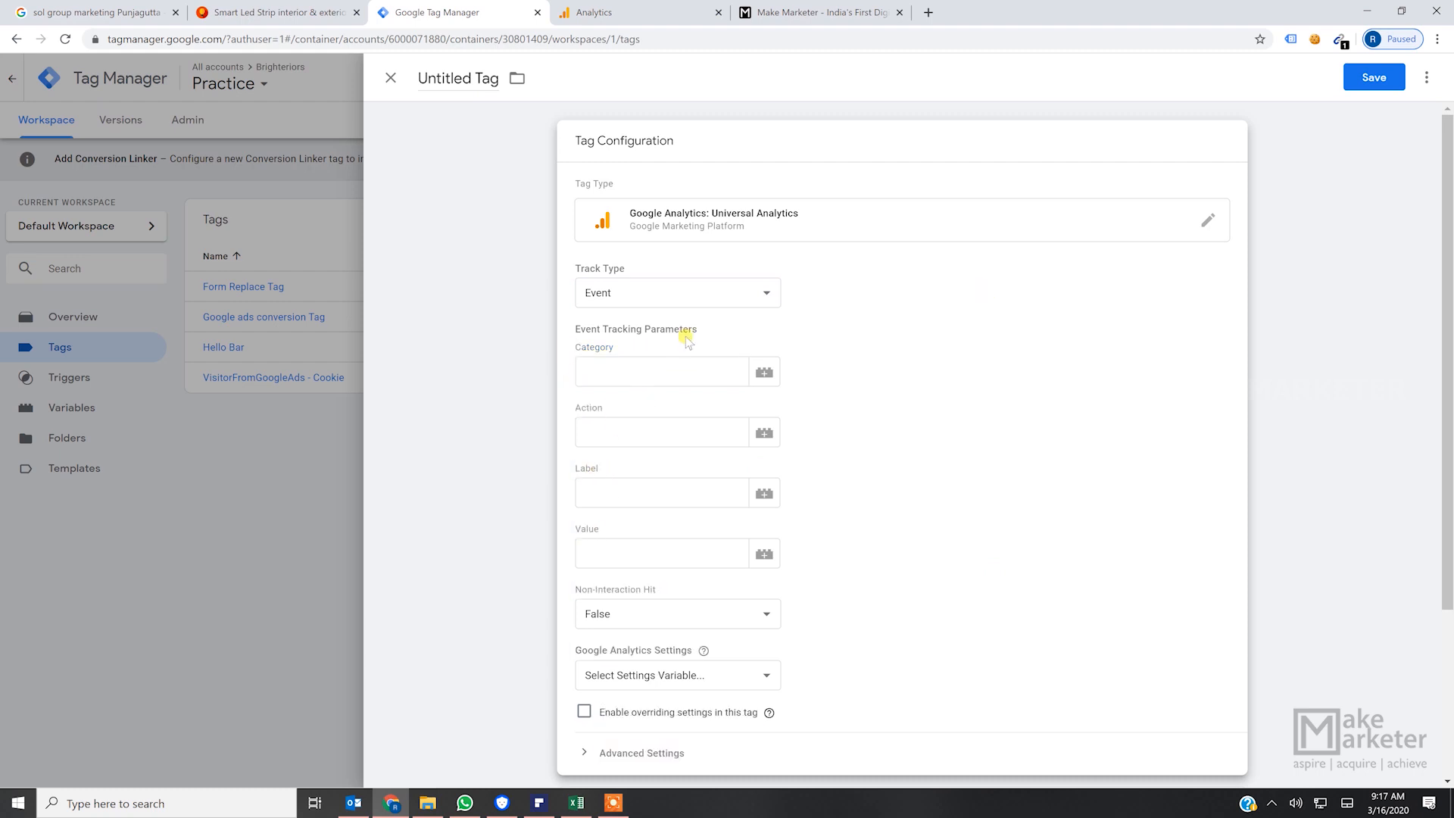
drag(623, 350, 578, 356)
click(940, 358)
drag(635, 347, 596, 367)
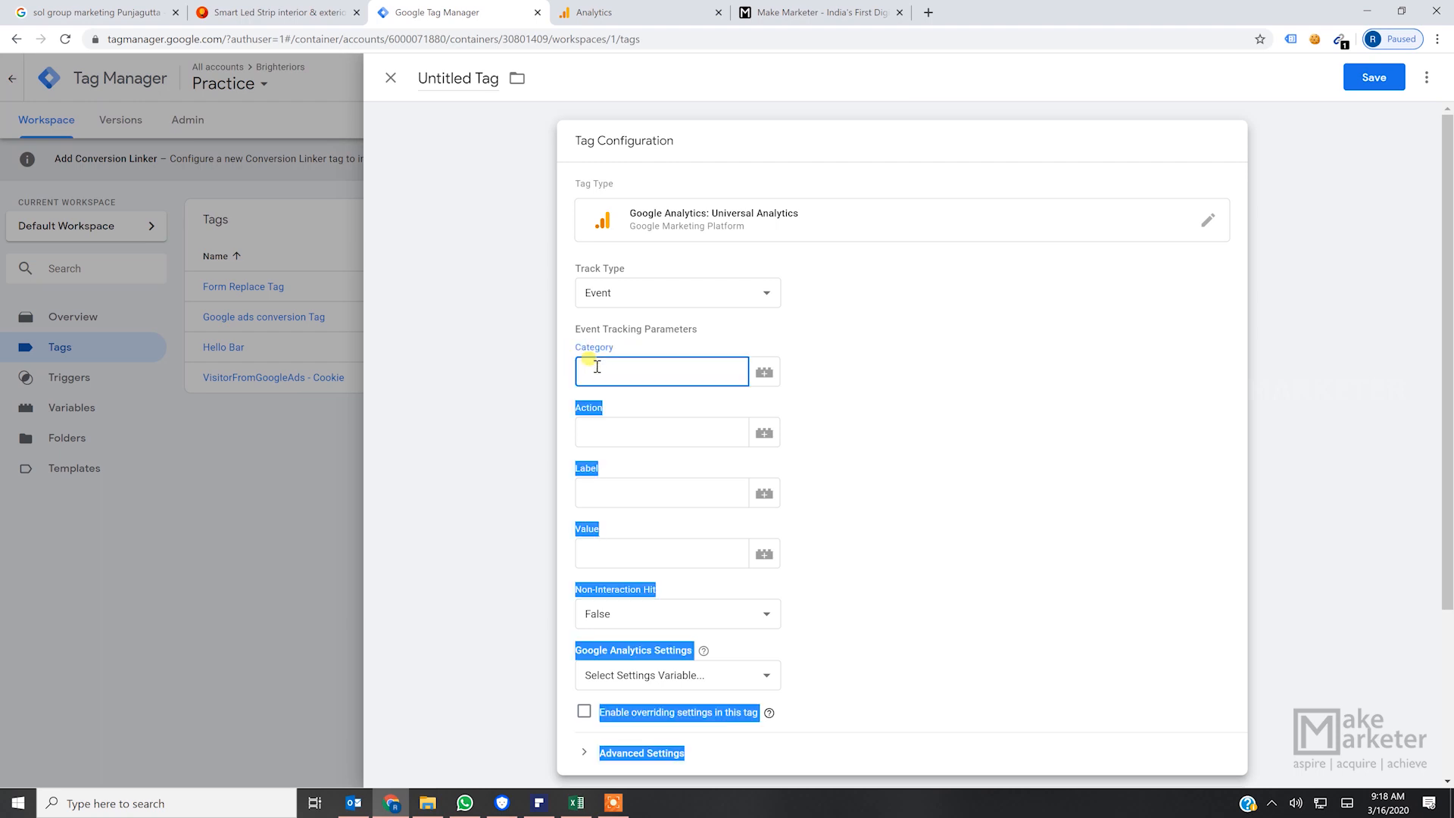
click(596, 366)
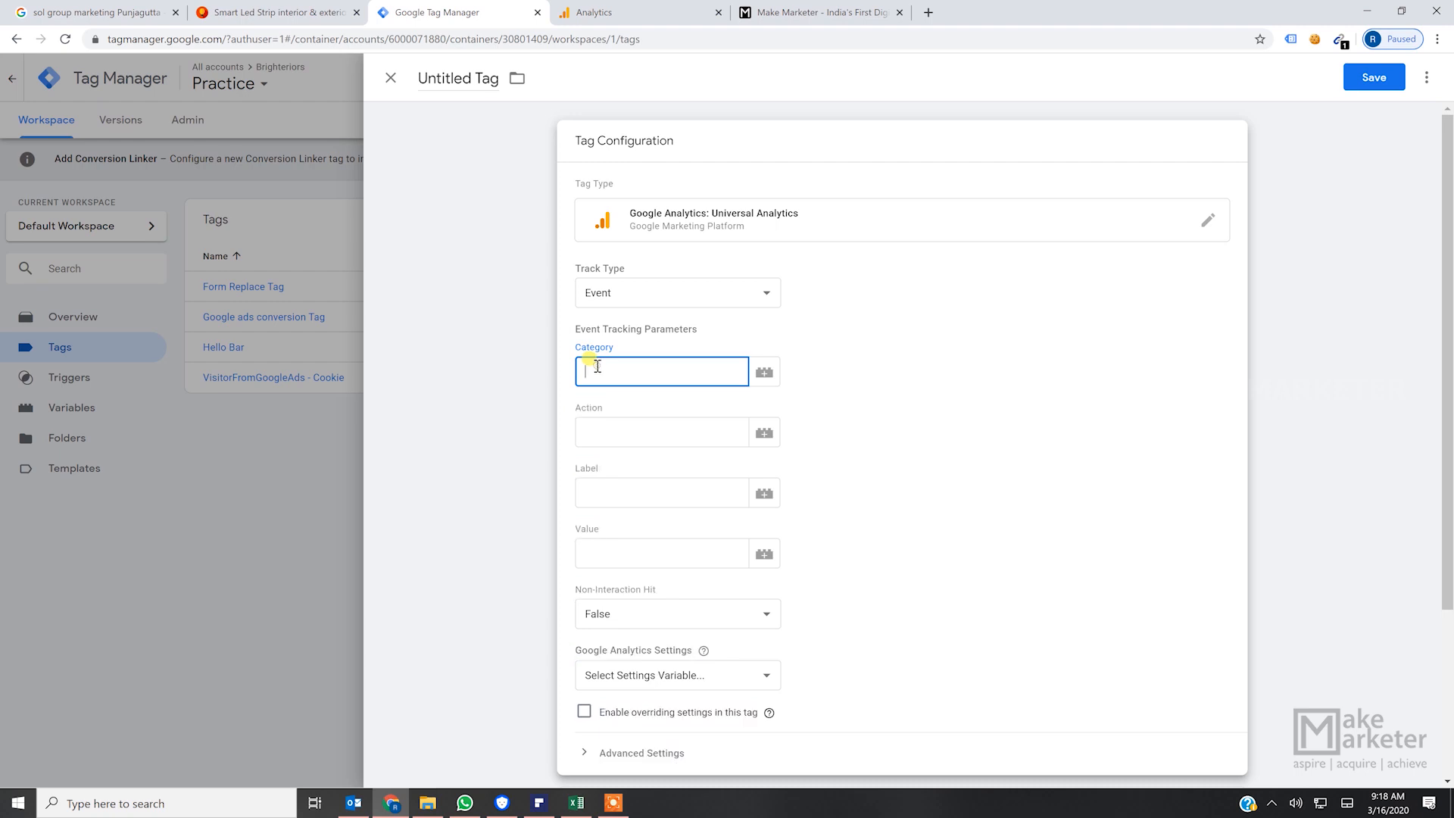
text(Scroll)
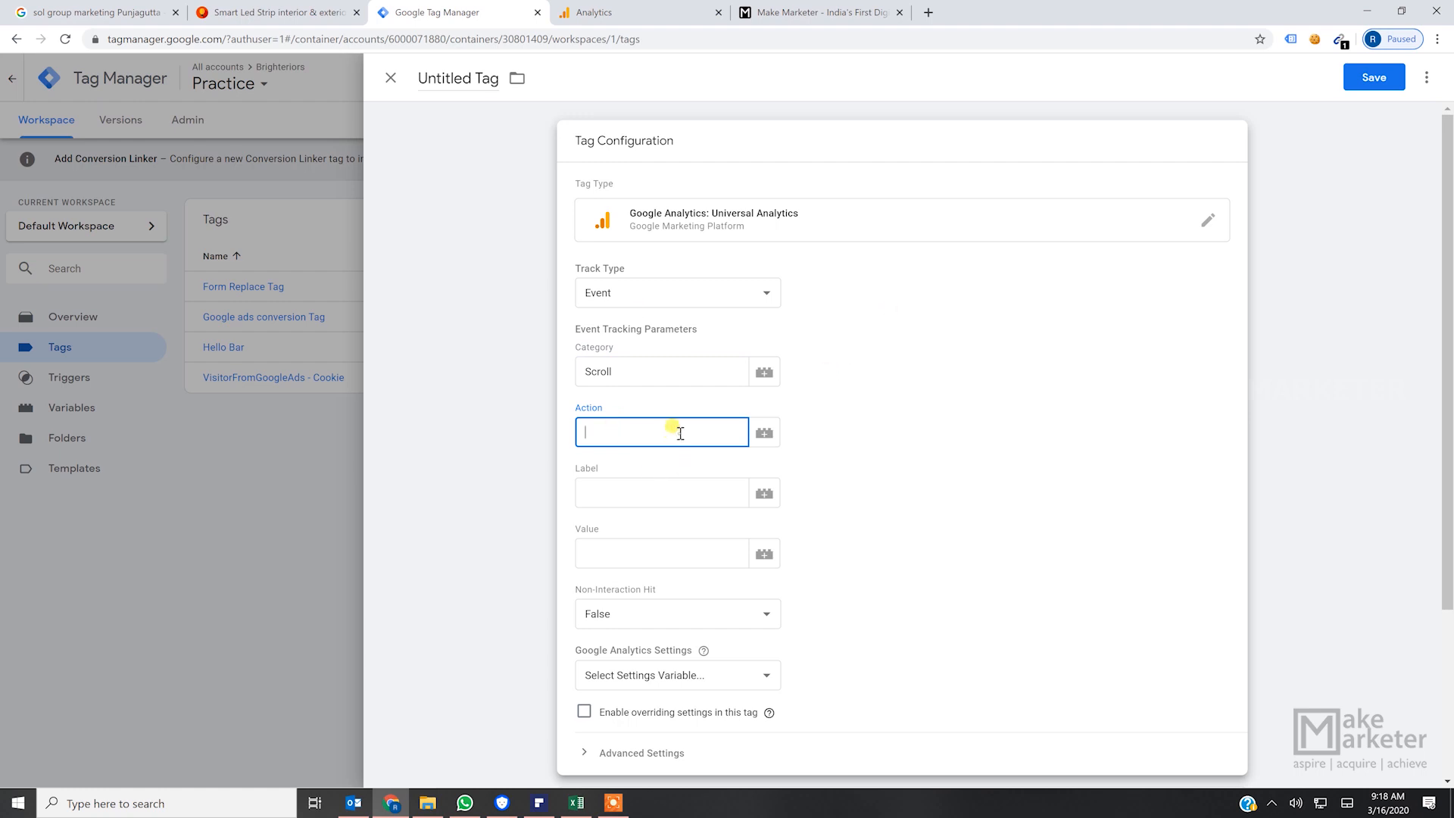
- Set the tag's event action to 50
key(Num_Lock)
text(25)
key(BackSpace)
key(BackSpace)
text(52)
text(0)
- Examine the Category, Action, Label and Value parameters of the event tag
double_click(630, 370)
click(1003, 369)
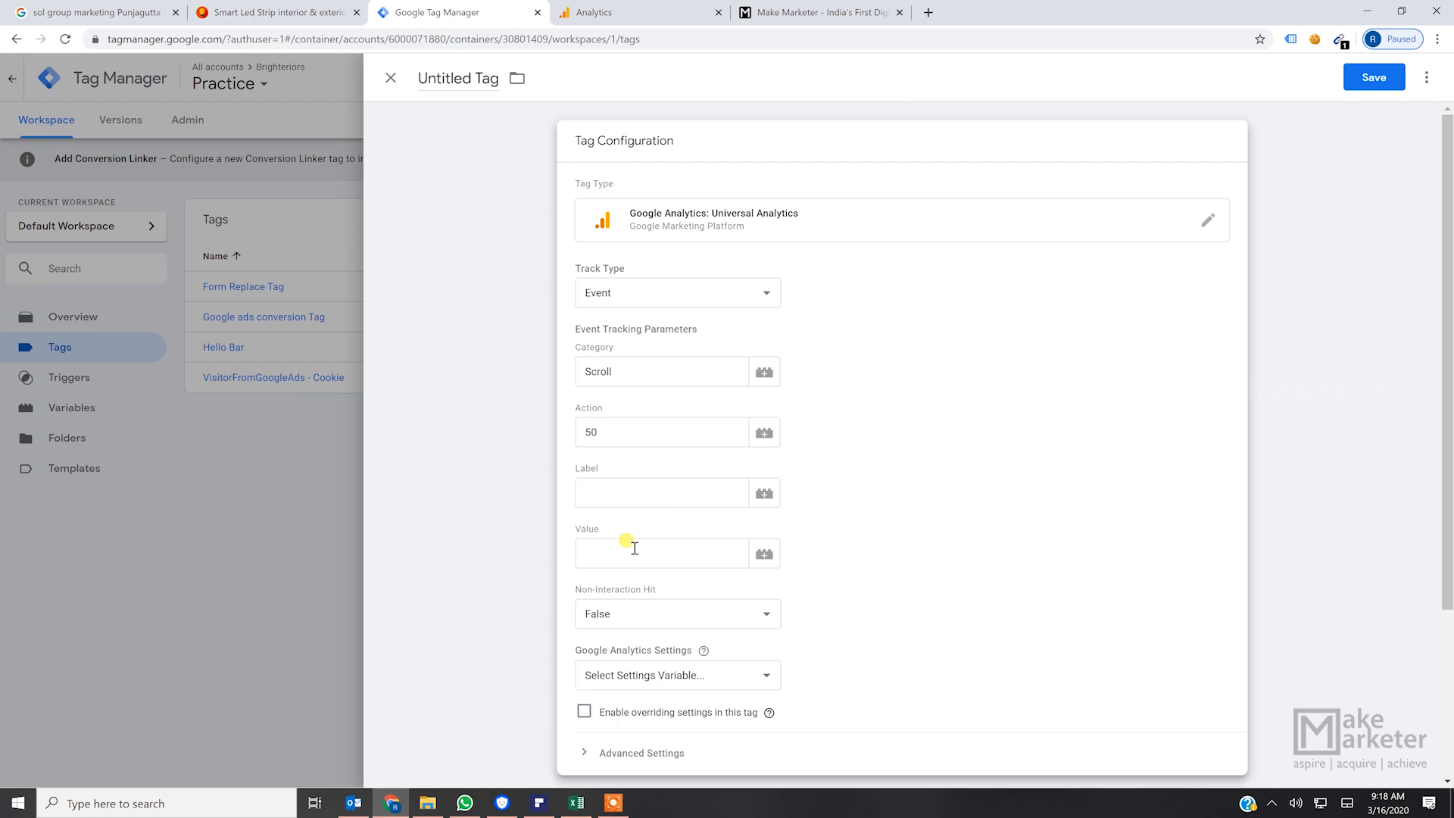
click(620, 493)
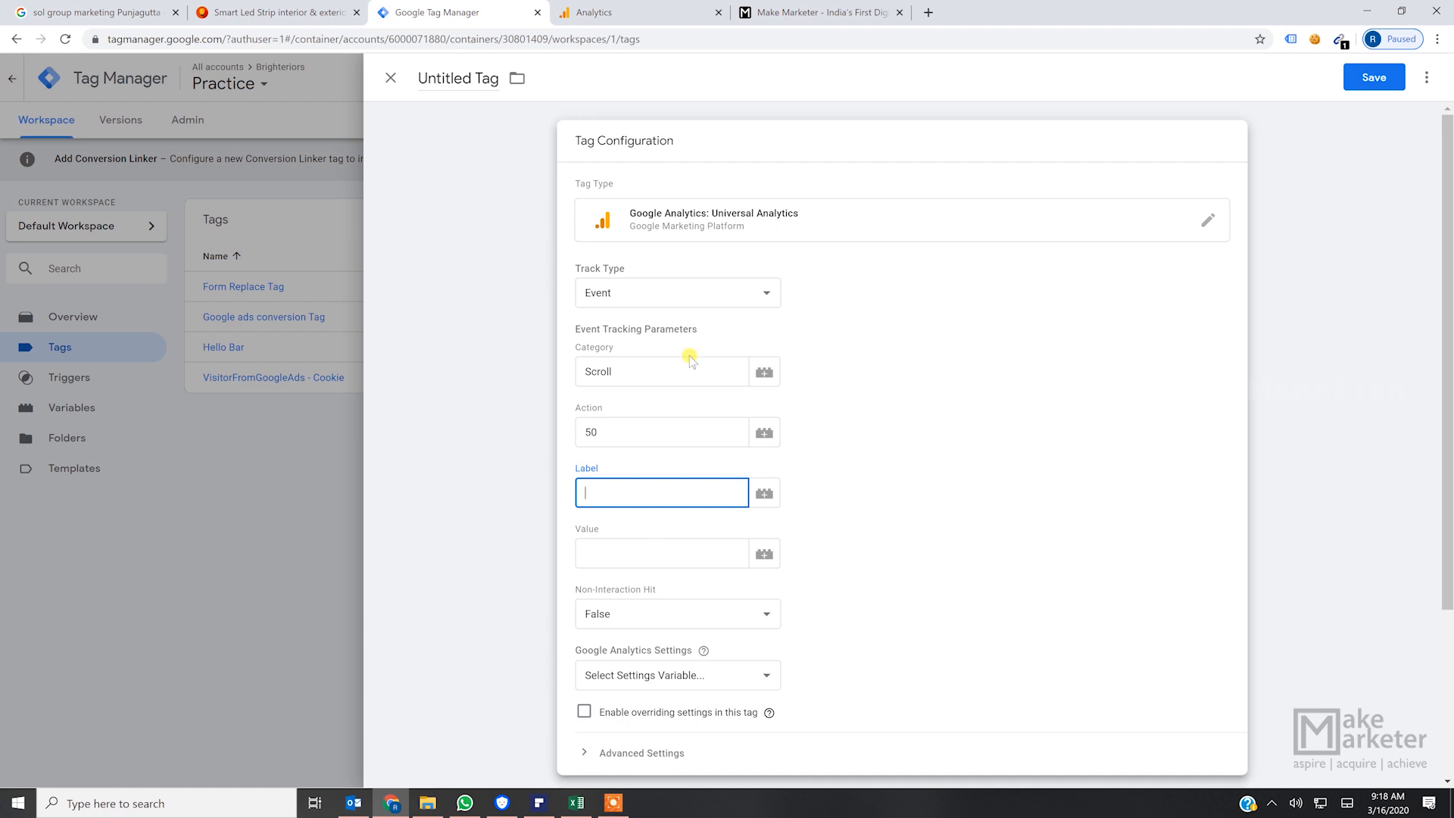
click(1053, 318)
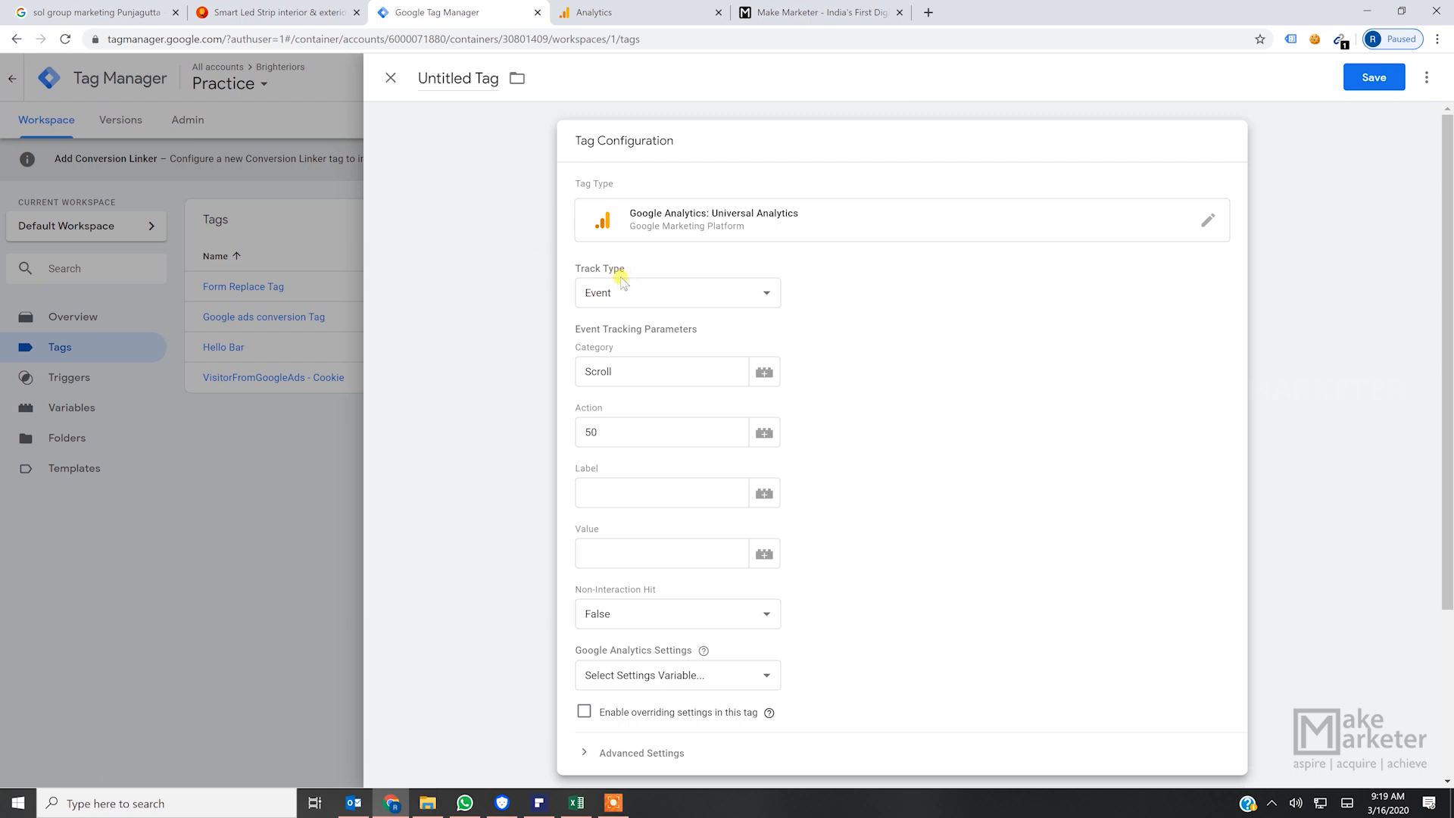
drag(621, 350, 556, 356)
click(661, 353)
drag(624, 351, 577, 351)
drag(615, 403, 569, 409)
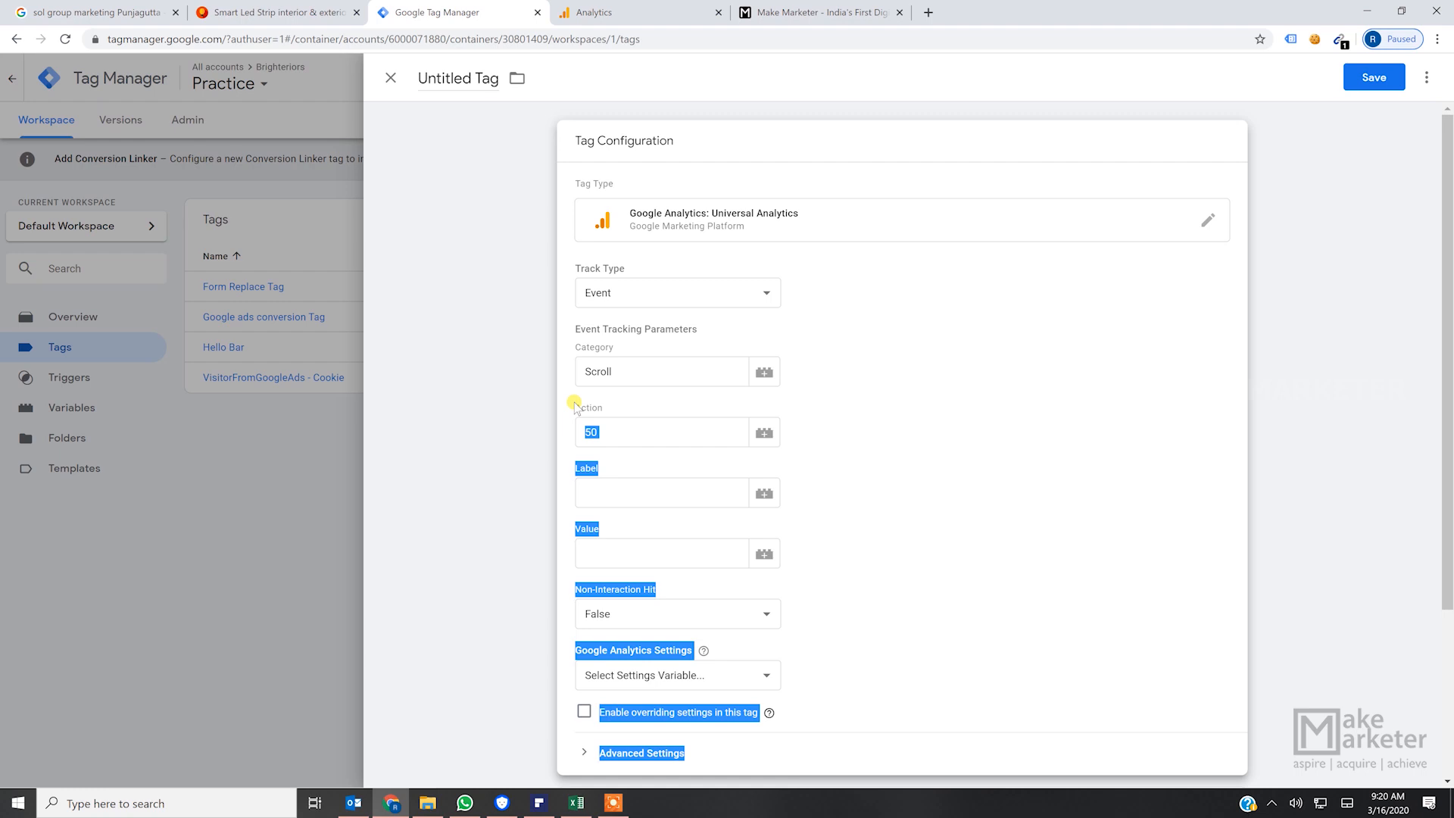
click(980, 327)
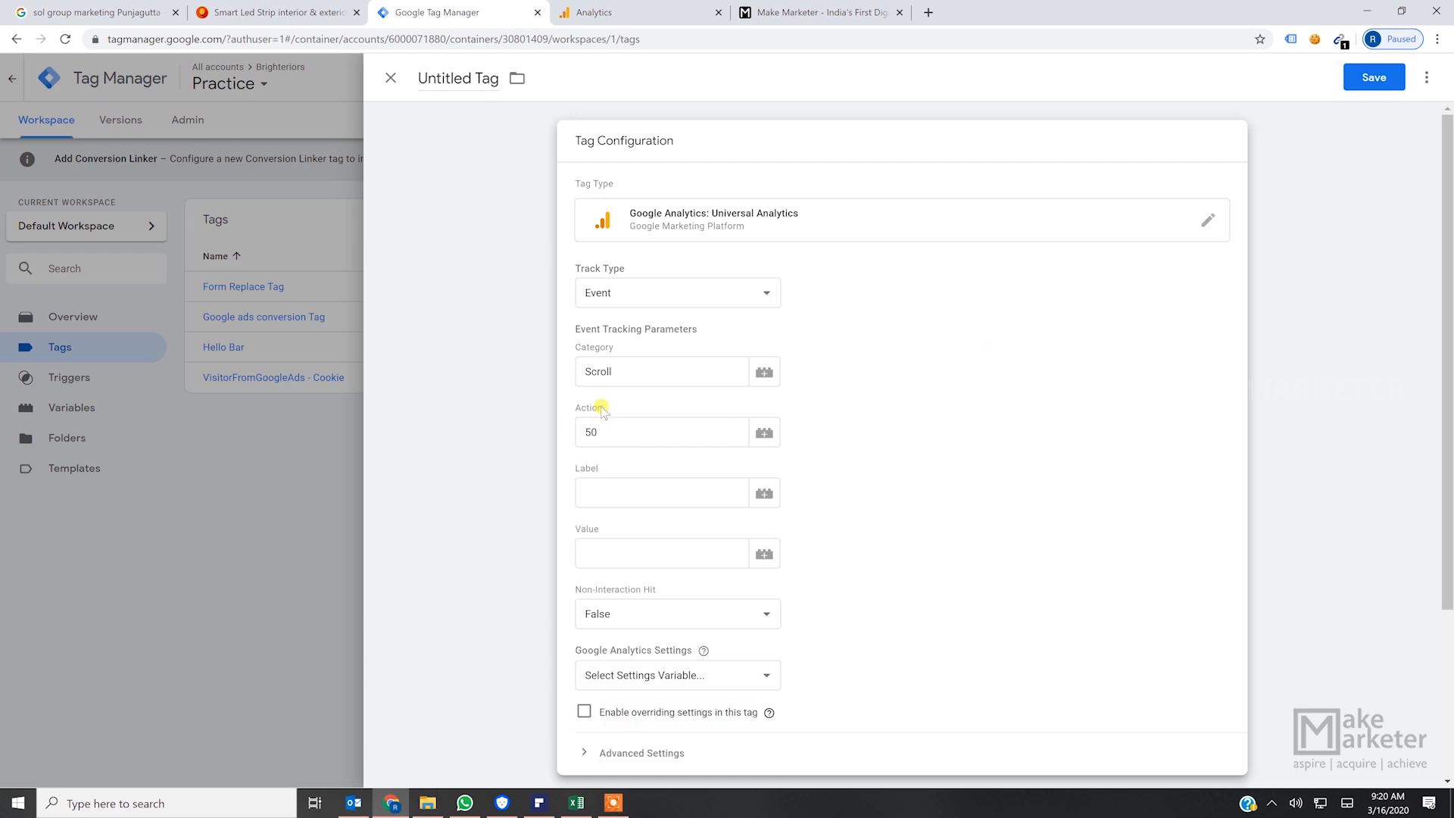
click(609, 429)
double_click(618, 469)
click(623, 494)
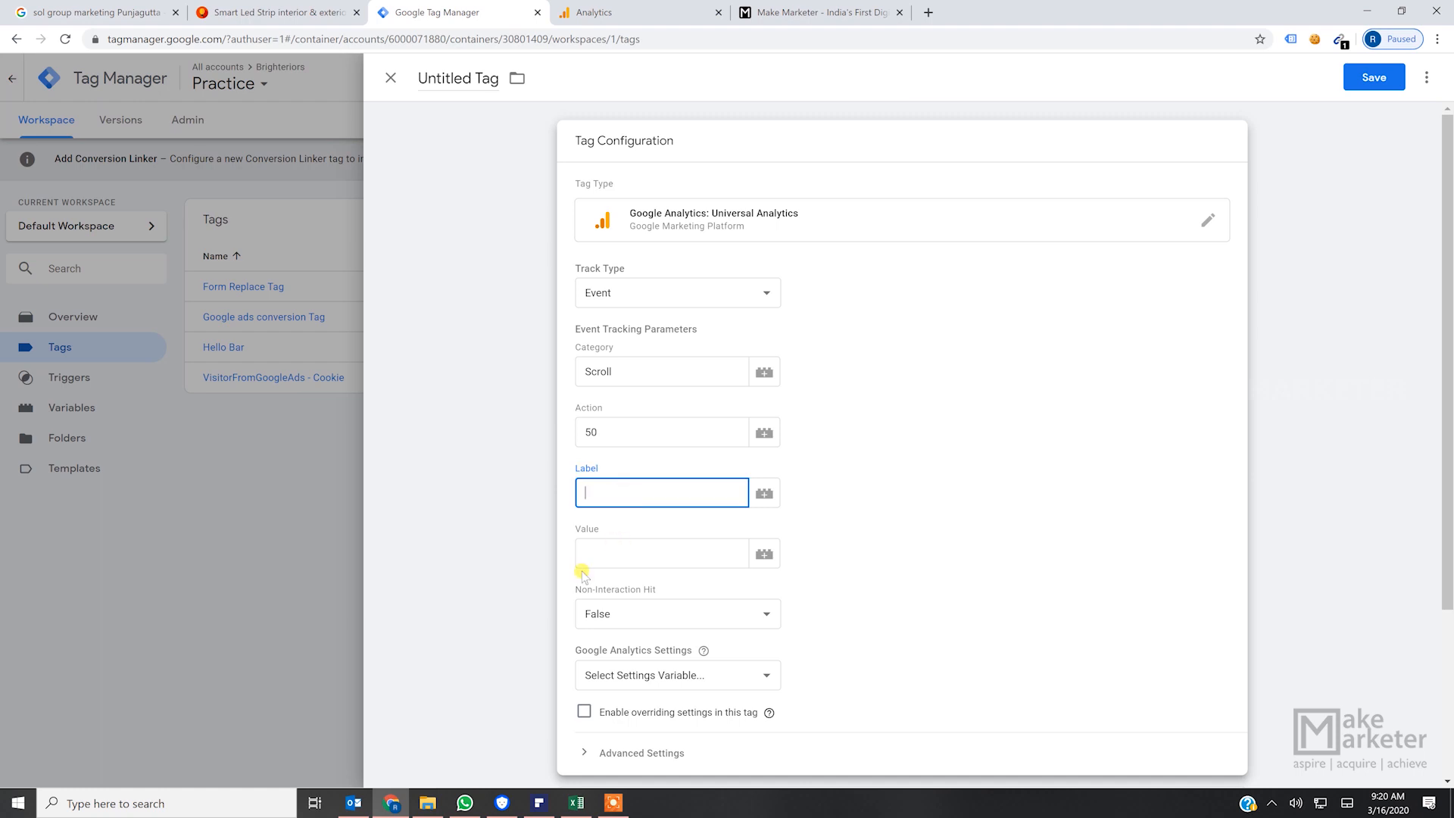
drag(606, 525, 575, 531)
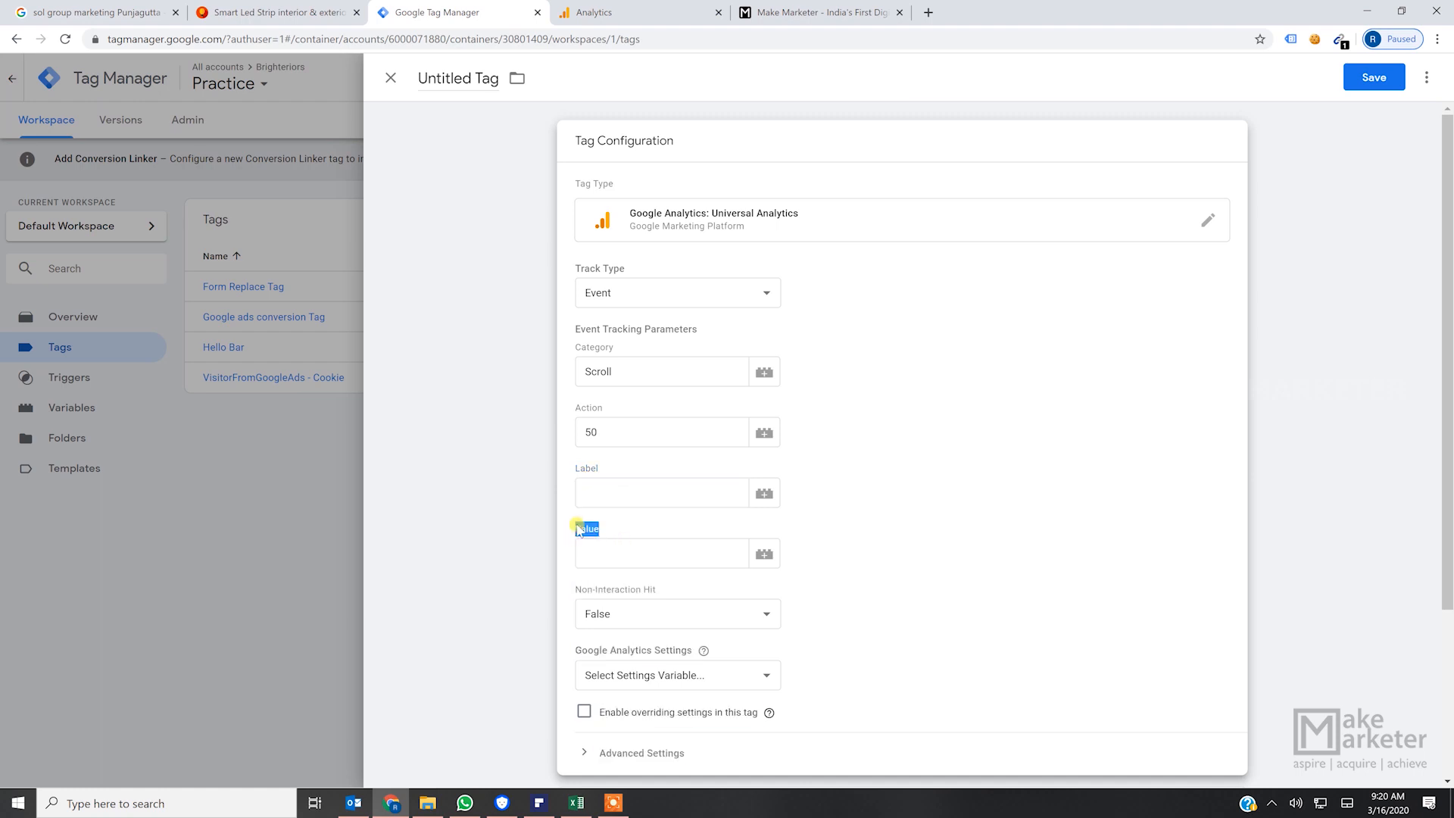
- Return to Google Analytics, name the event goal "Scroll Depth Home Goal" and continue to its goal details
click(653, 15)
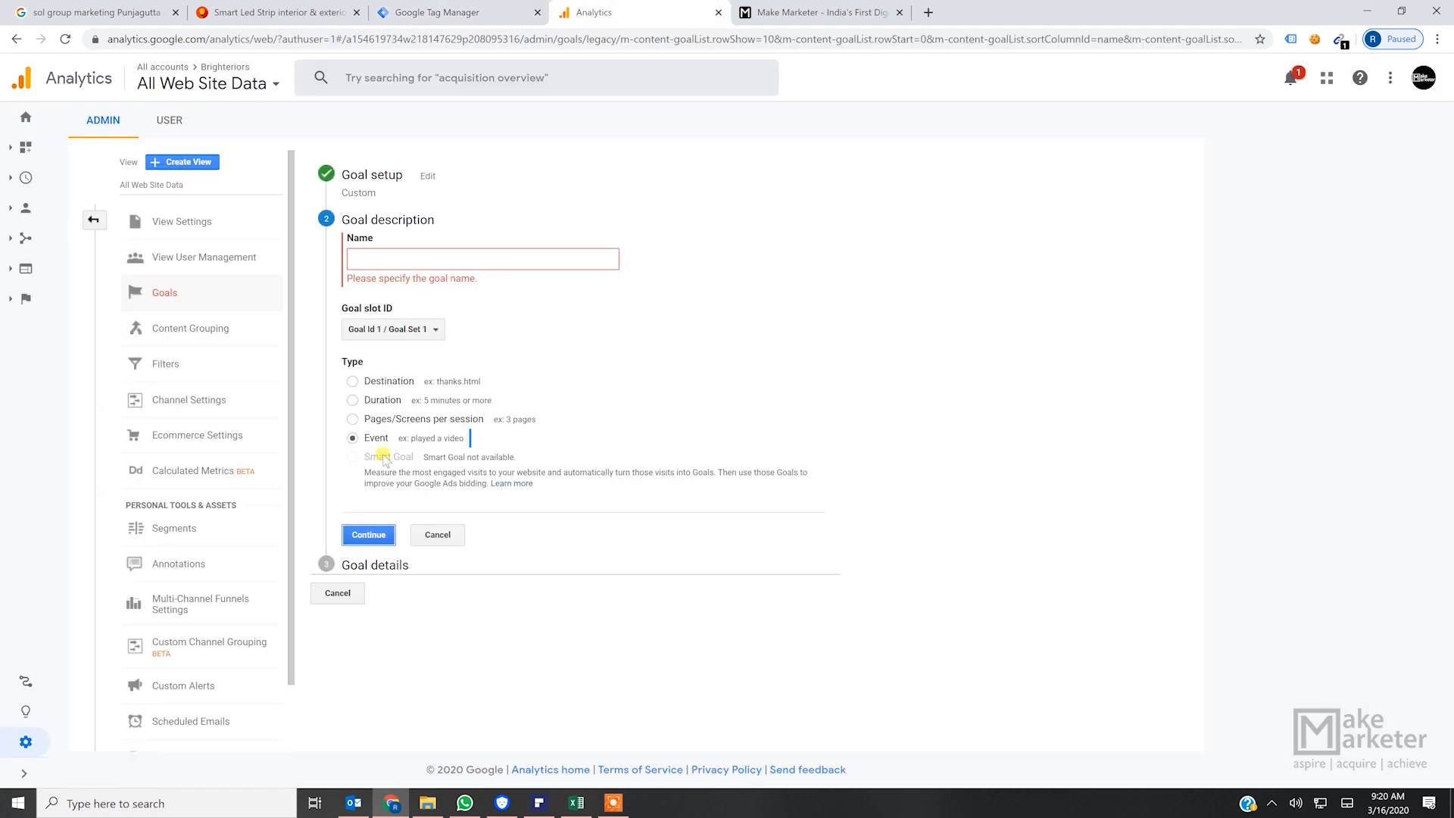
click(434, 259)
text(S)
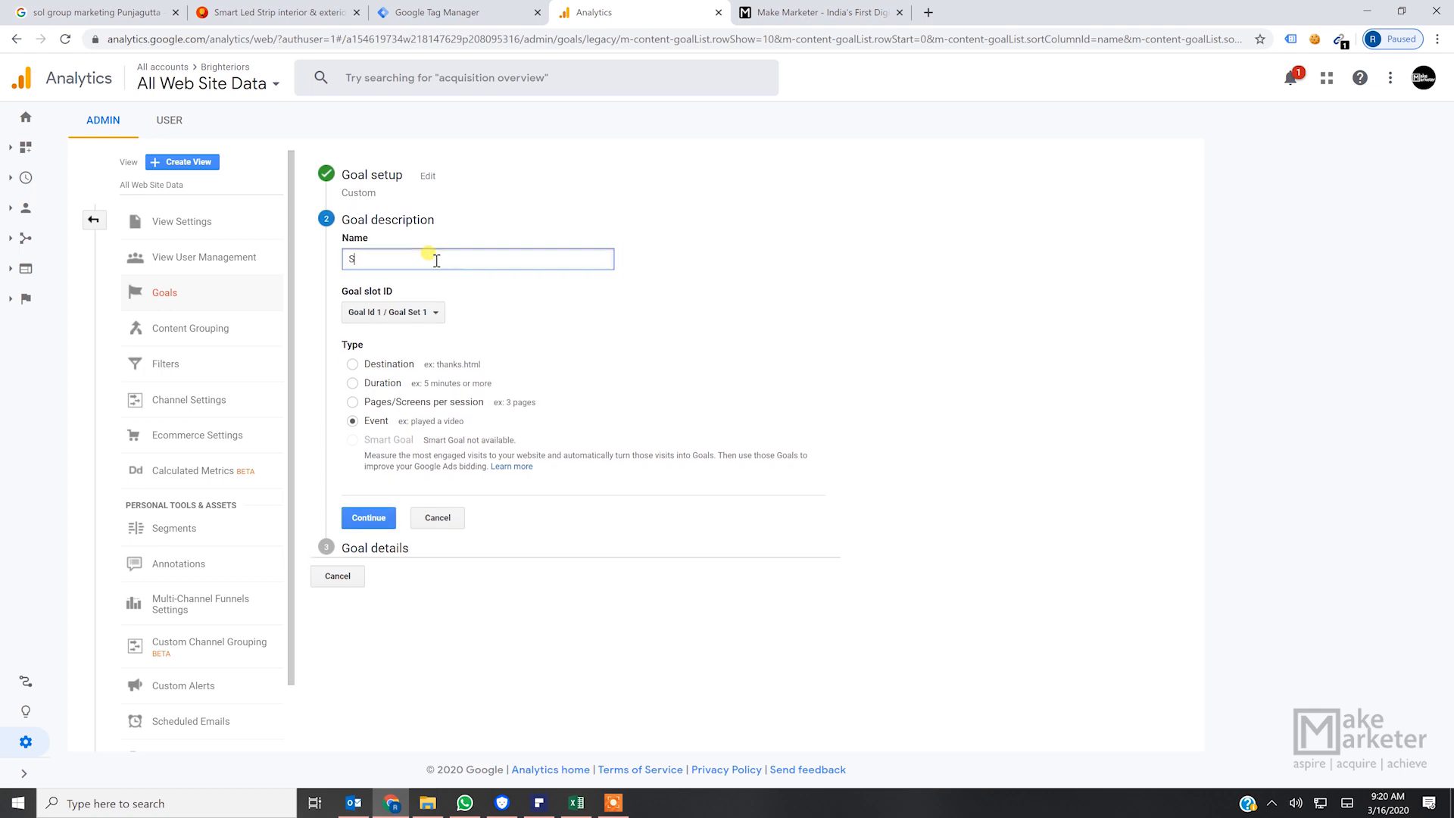
text(croll Depth Home Goal)
click(369, 517)
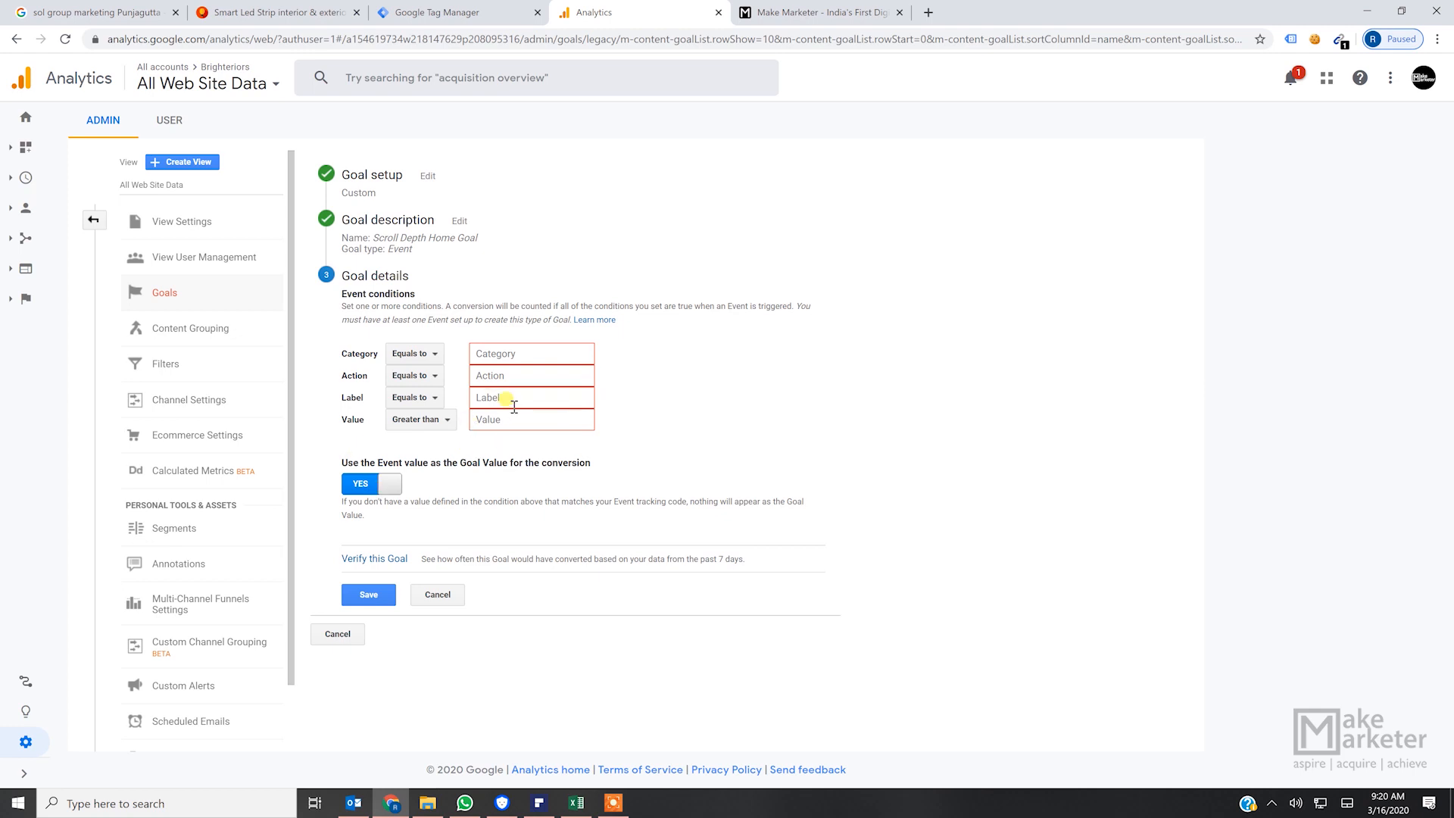
- Turn off using the event value as the goal value, and keep the unsaved goal open instead of discarding it
click(393, 488)
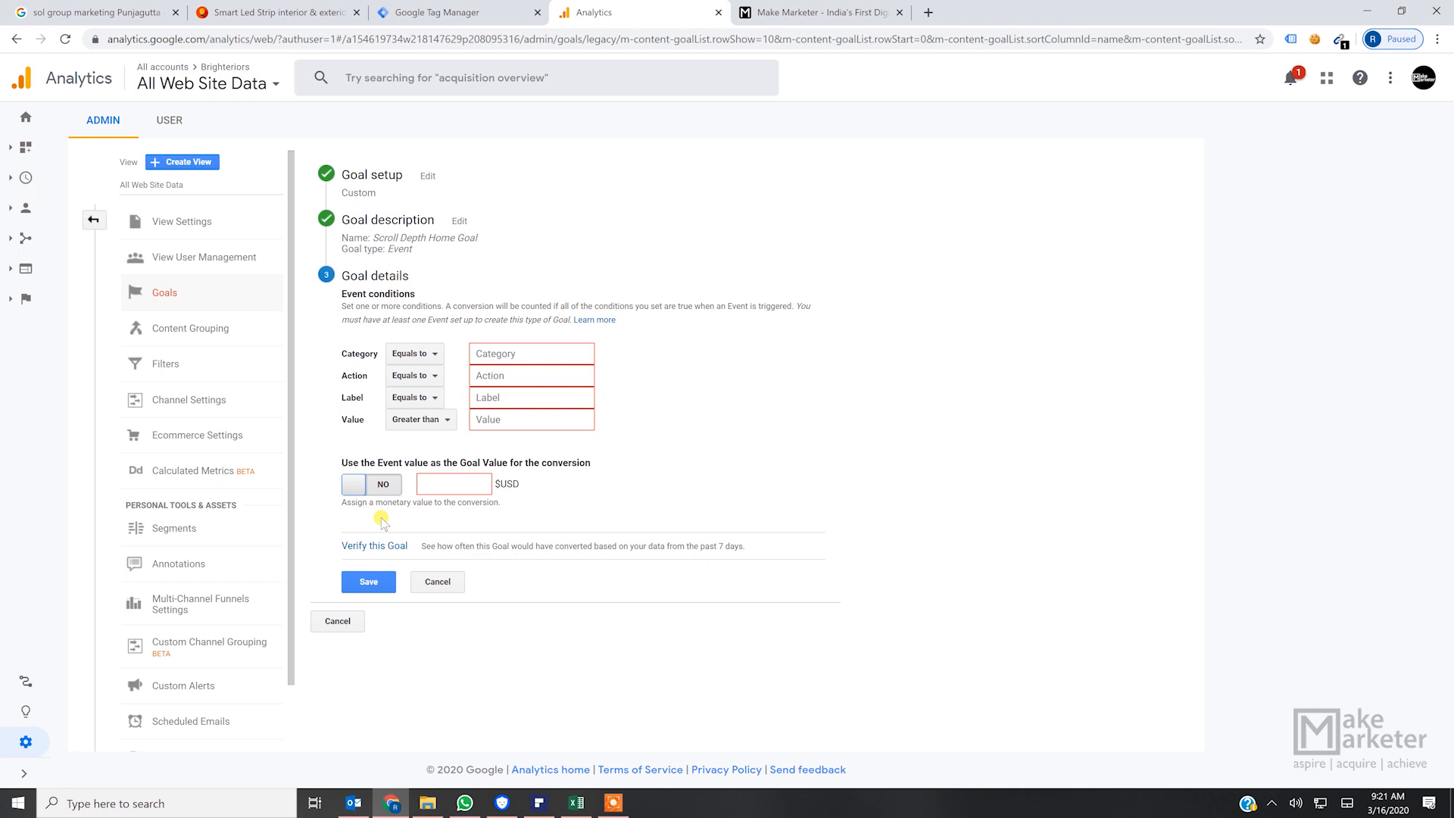
click(337, 620)
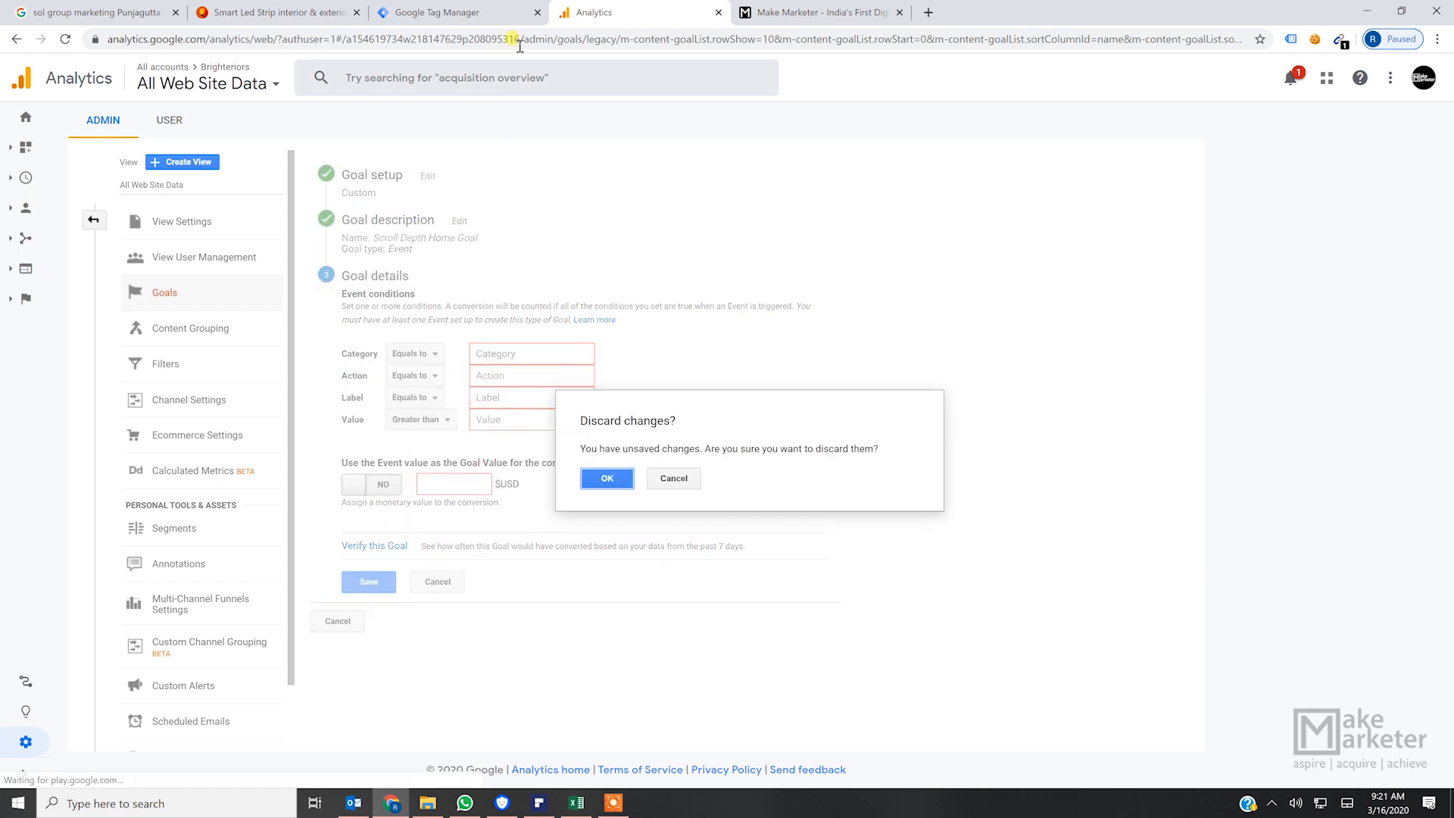
click(674, 478)
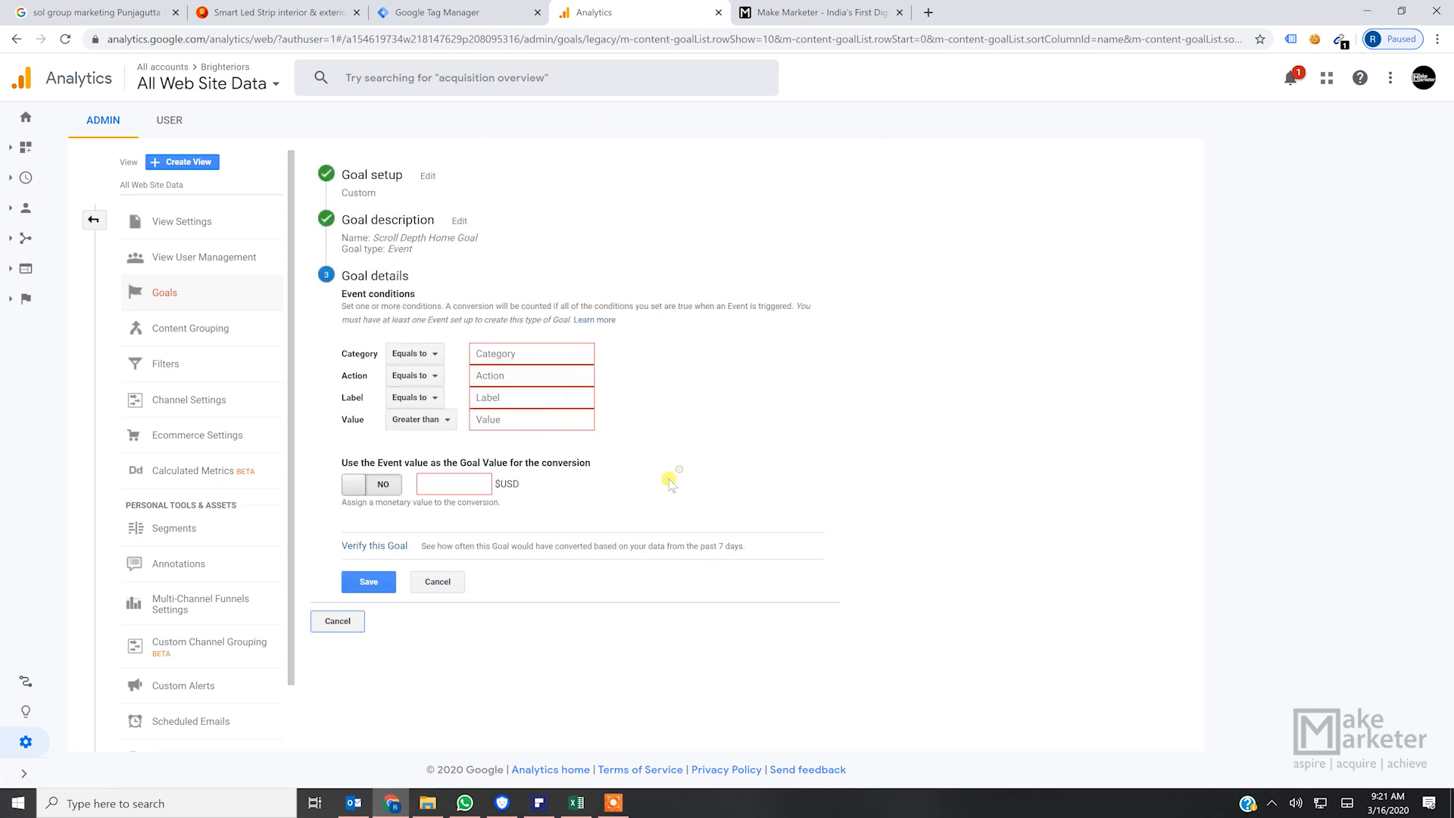
- Compare the goal's event conditions with the event tracking parameters of the untitled tag in Google Tag Manager
click(472, 13)
click(599, 12)
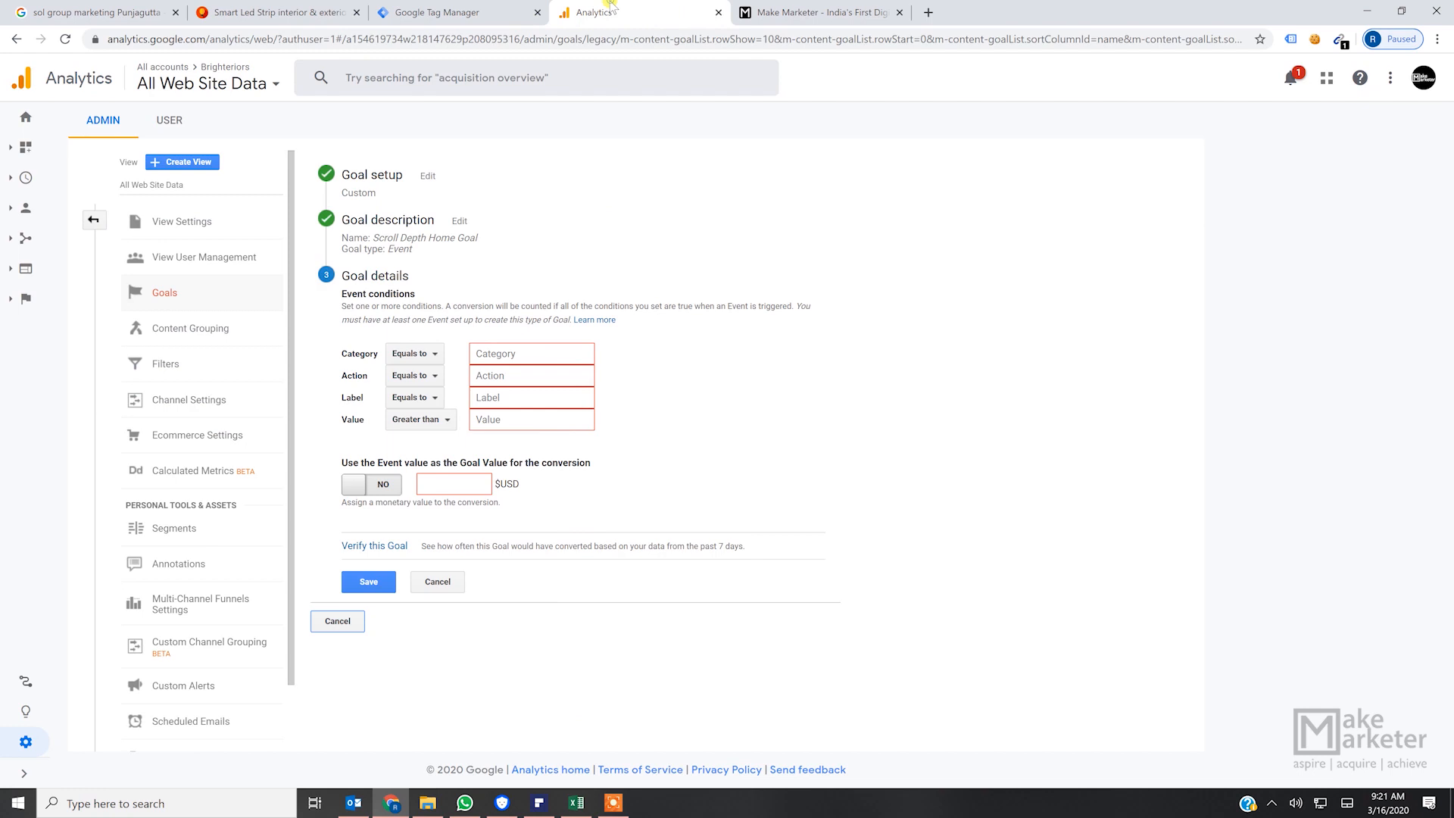
click(473, 15)
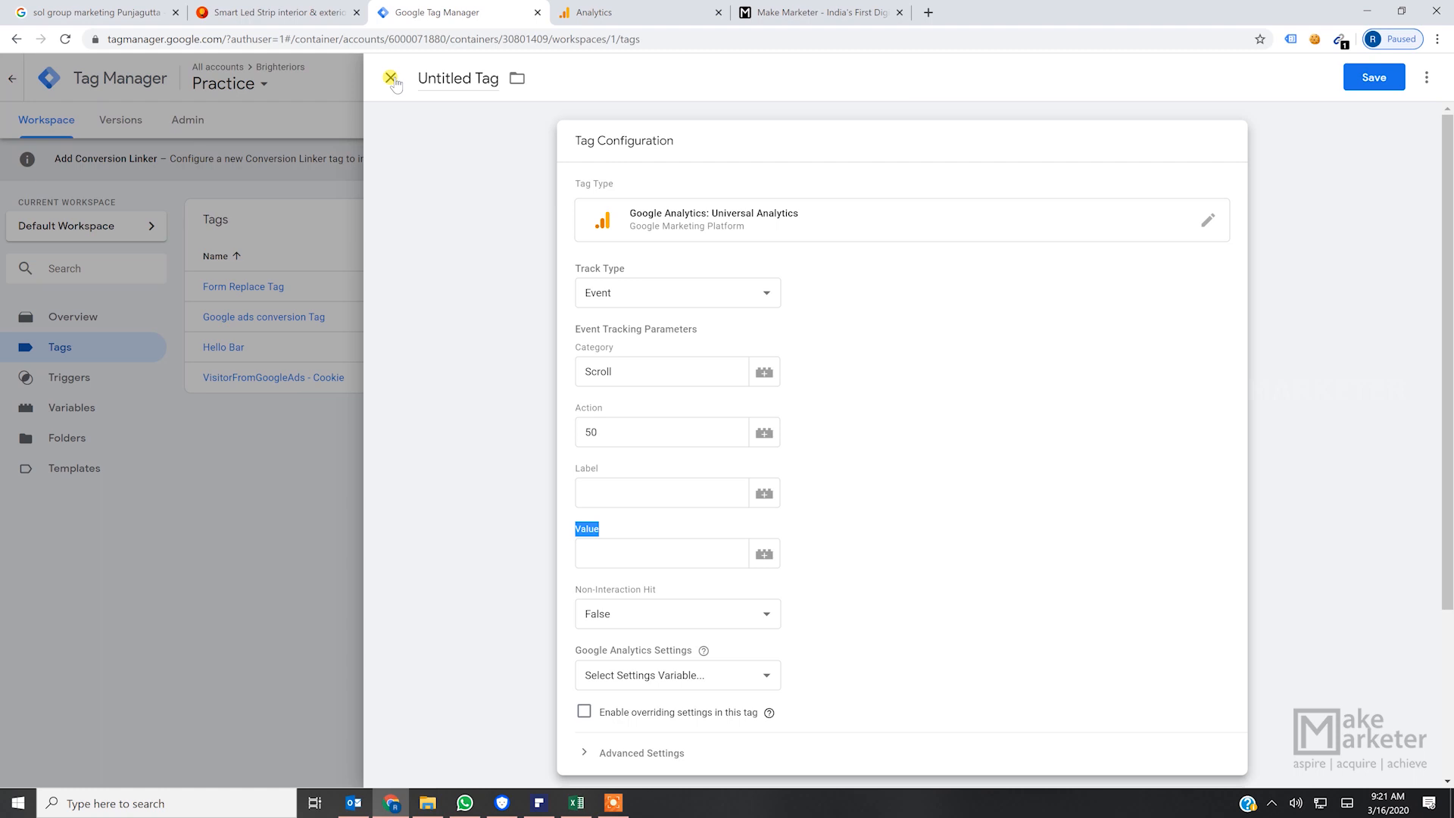
click(640, 288)
click(659, 344)
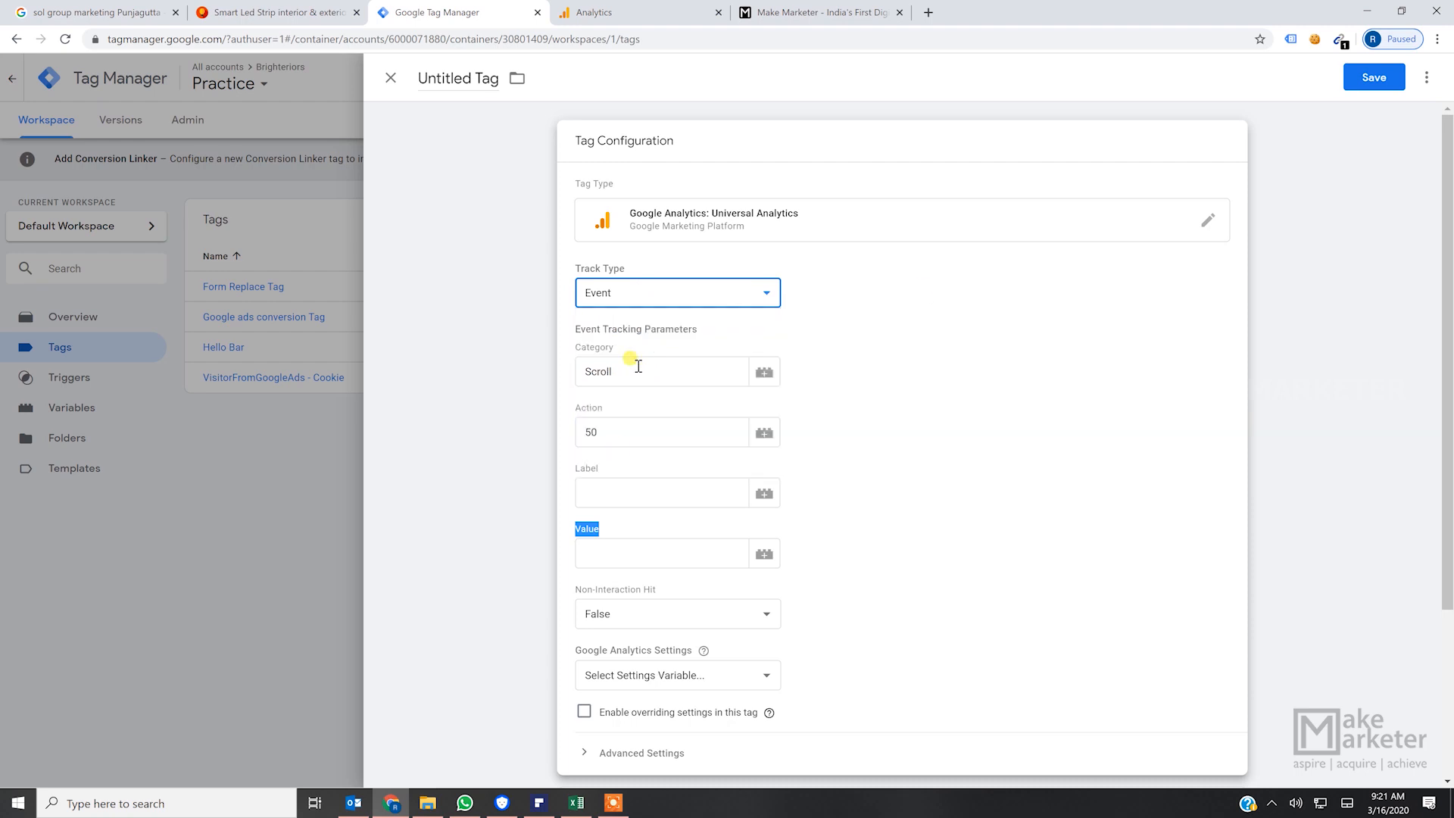
click(852, 381)
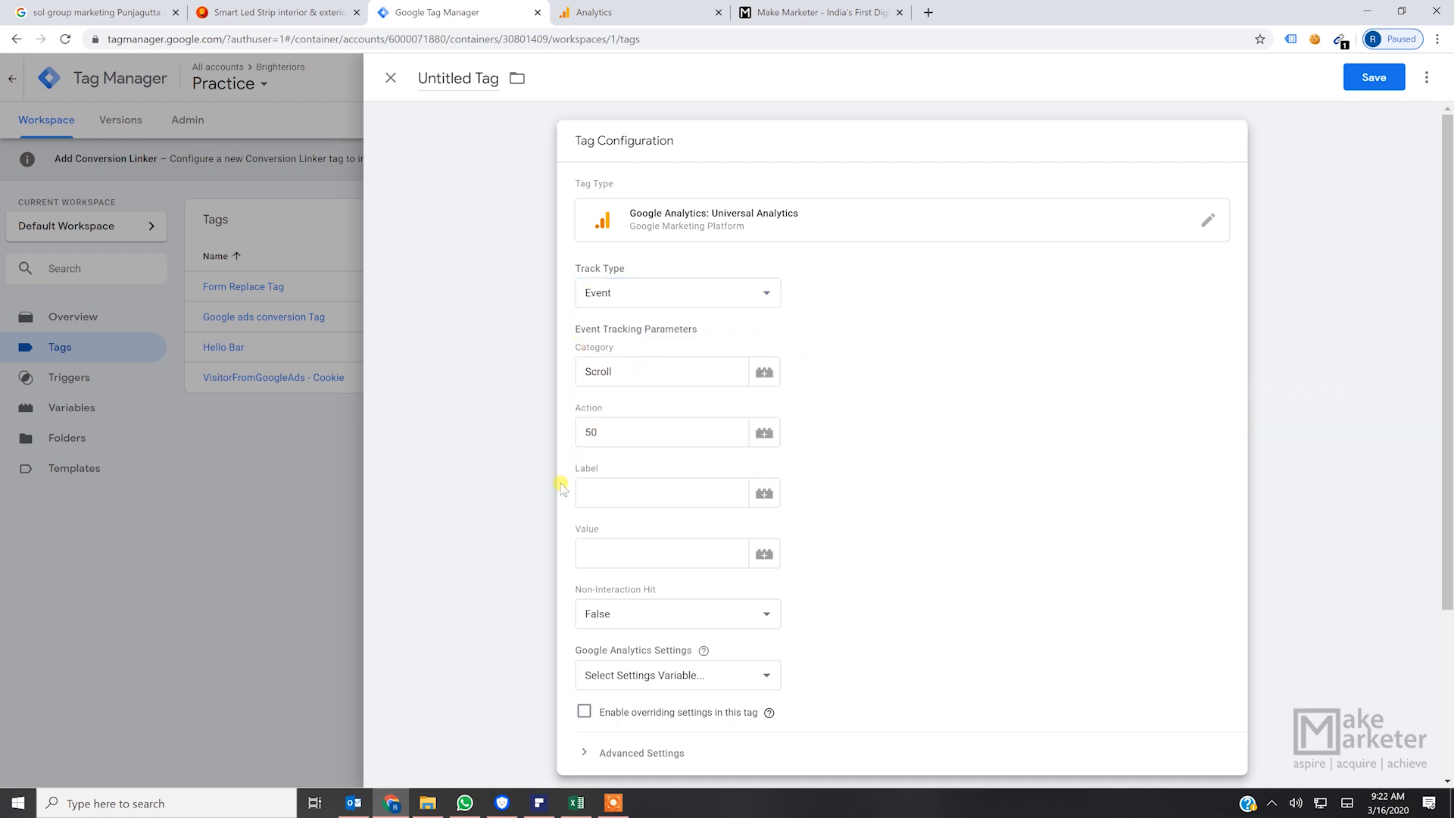
drag(579, 353, 579, 522)
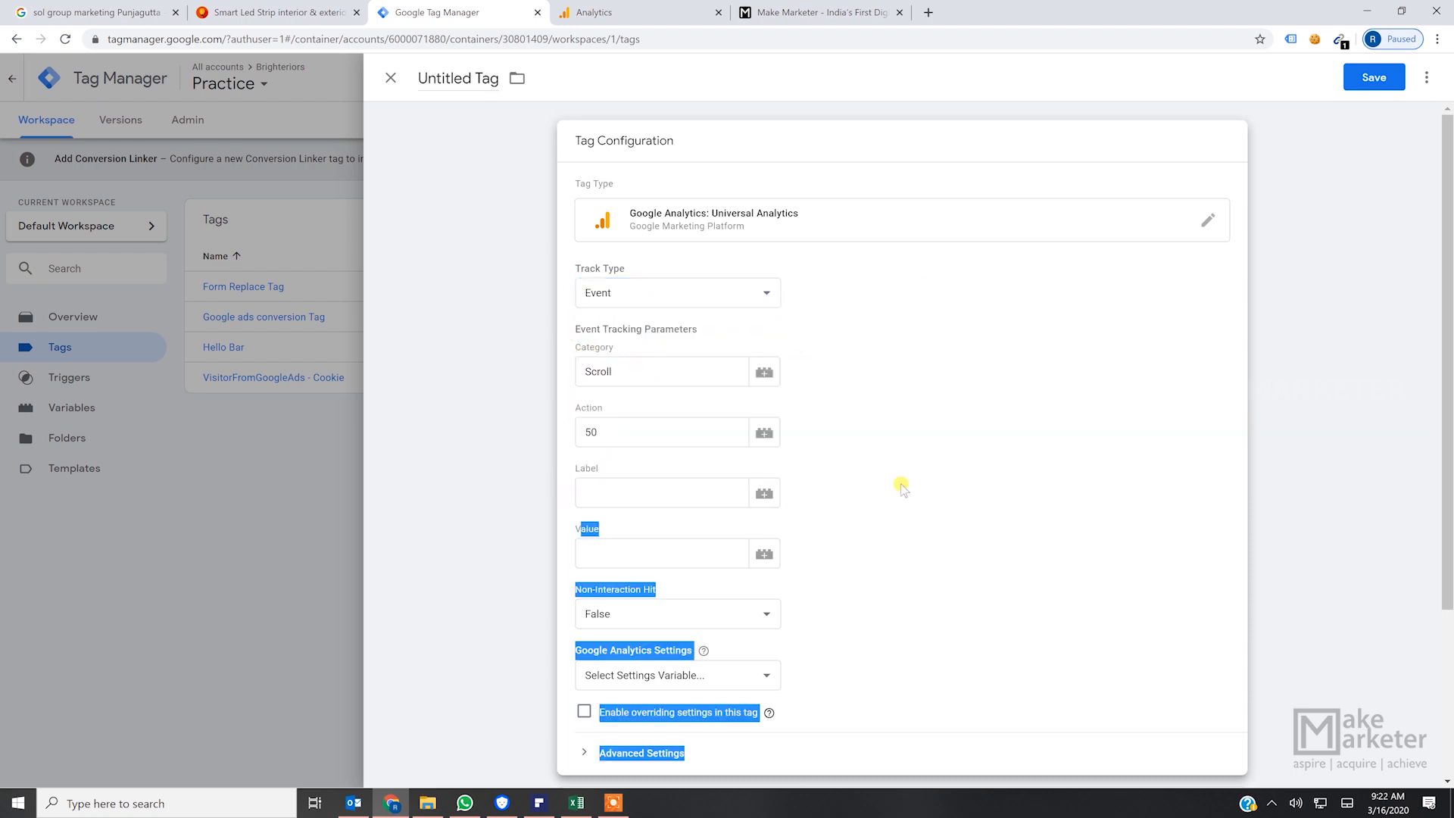
click(958, 471)
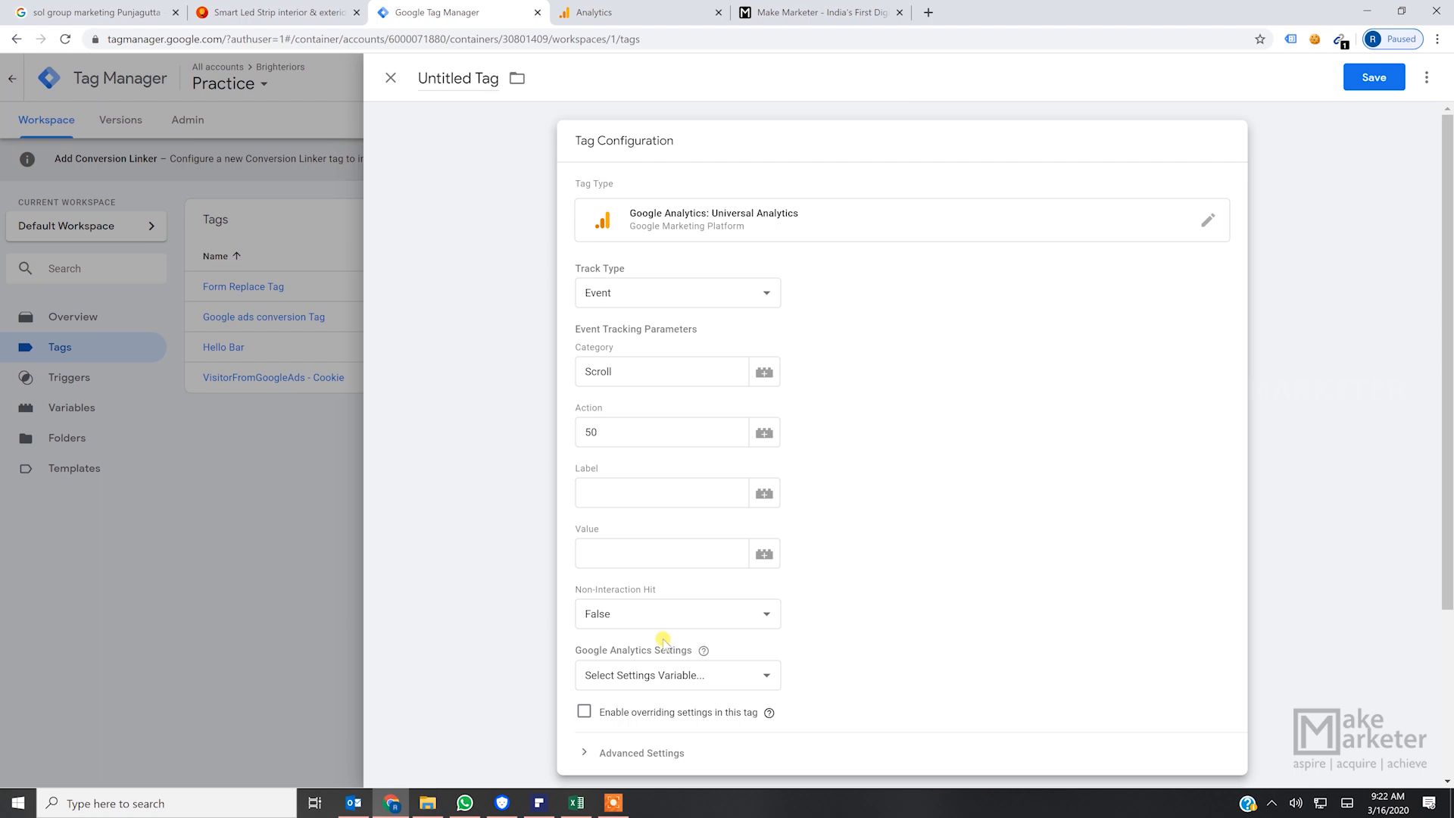
- Set the untitled tag's Non-Interaction Hit parameter to True
click(650, 614)
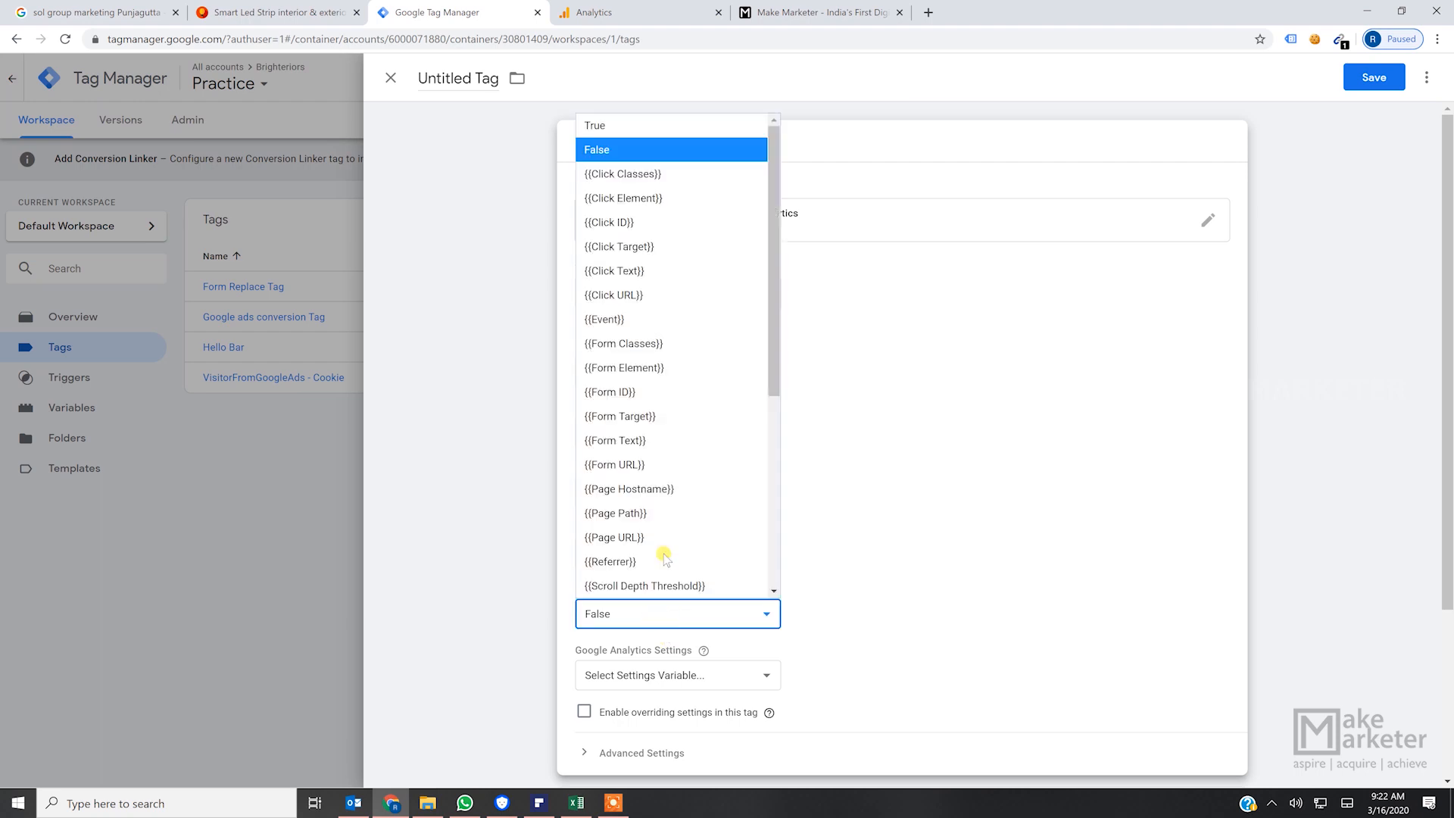
click(1011, 488)
click(643, 610)
click(695, 134)
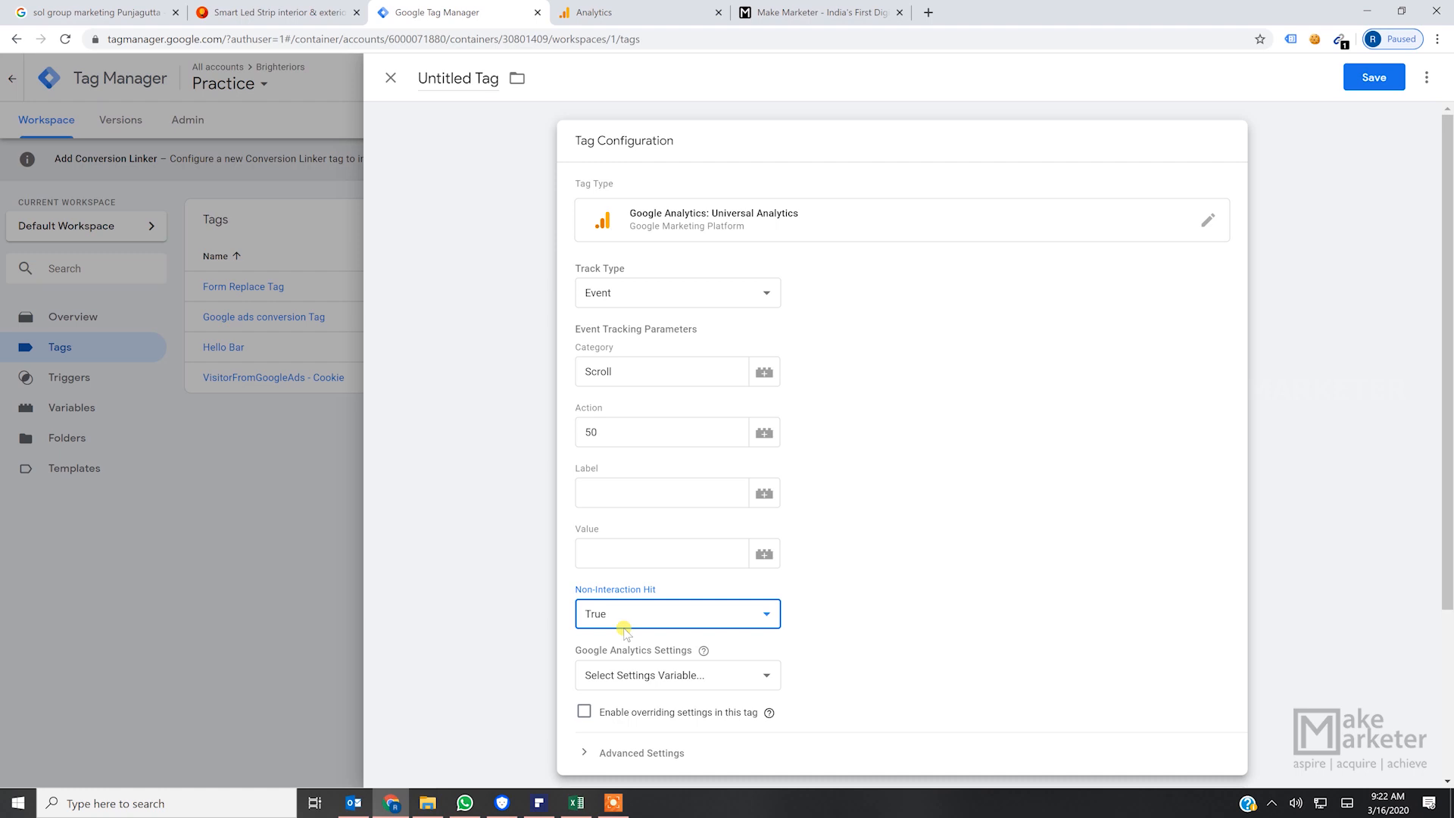
- Switch to the Brighteriors home page and browse down it as a visitor would, to illustrate a scroll interaction
click(282, 13)
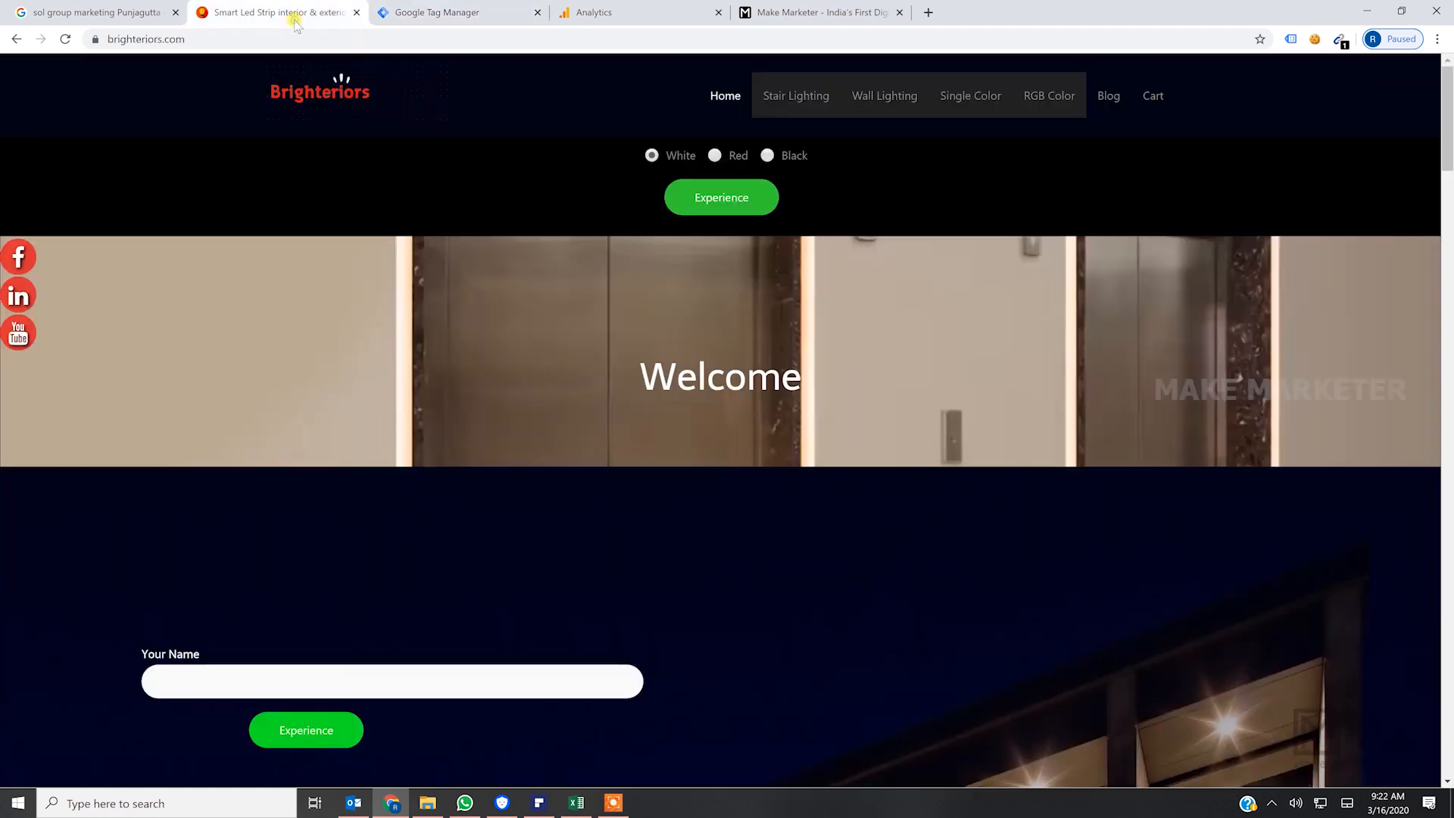
scroll(1140, 378, down, 1)
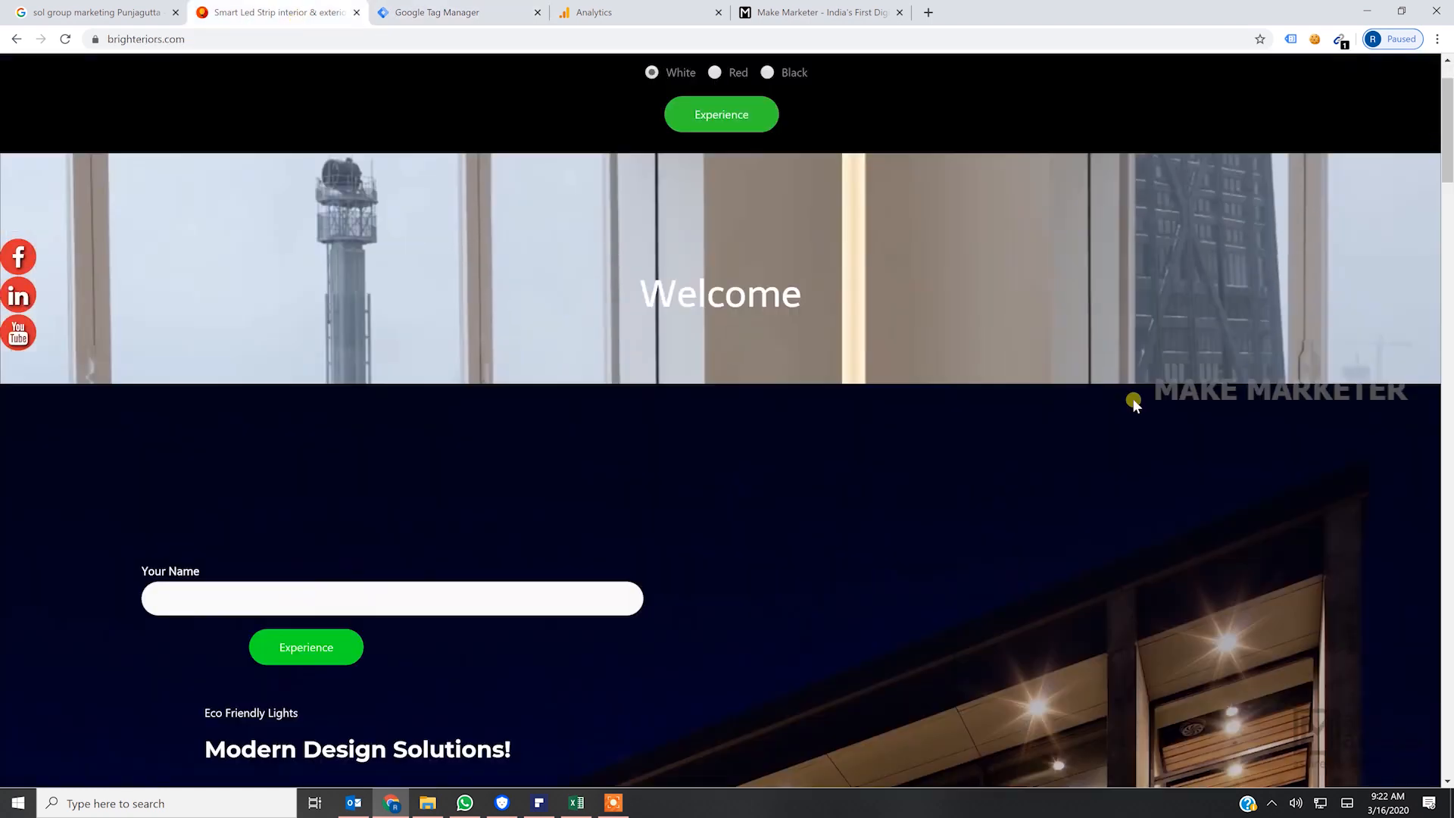
scroll(1133, 401, up, 1)
scroll(1132, 401, down, 5)
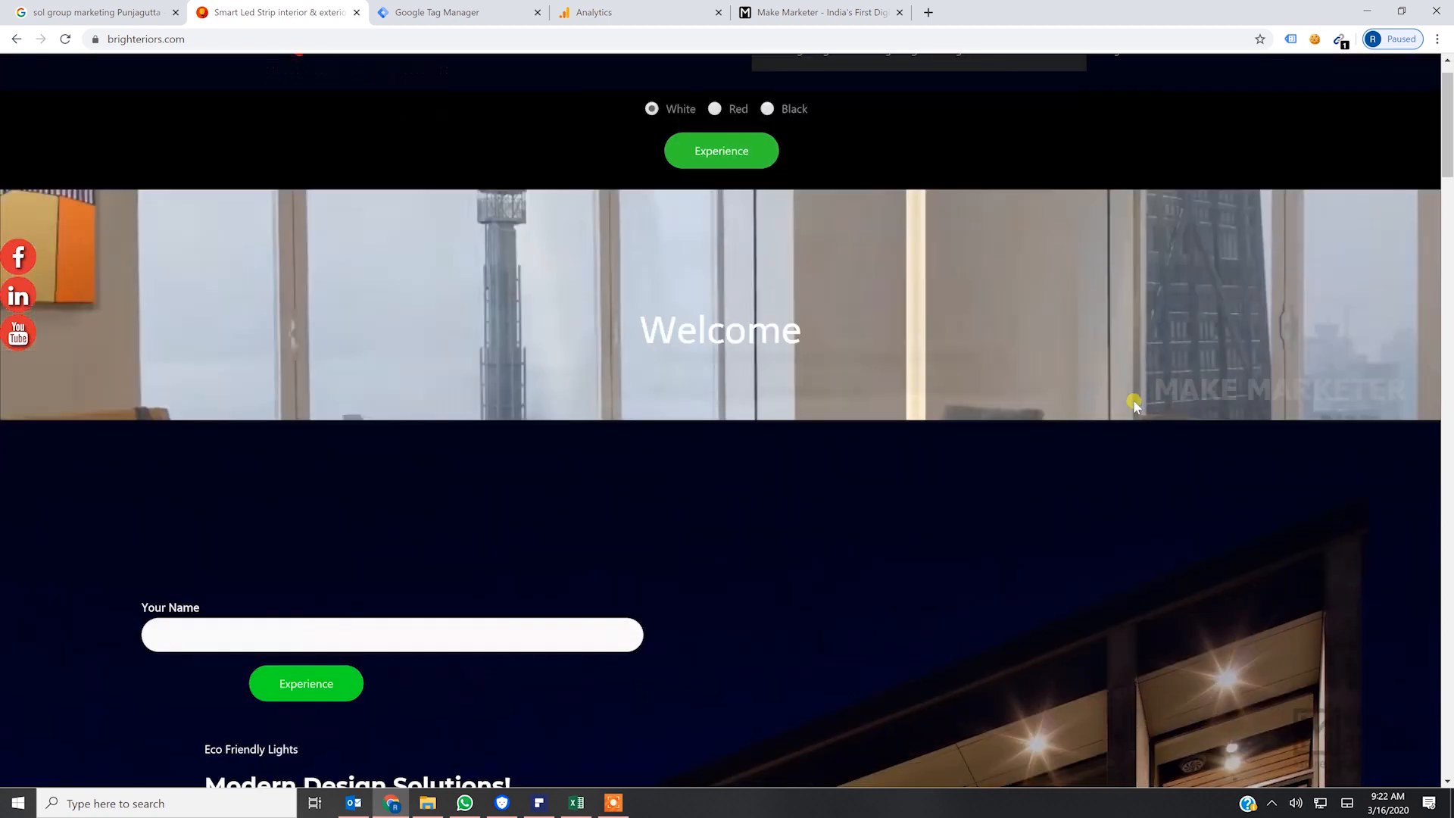
scroll(1133, 405, down, 8)
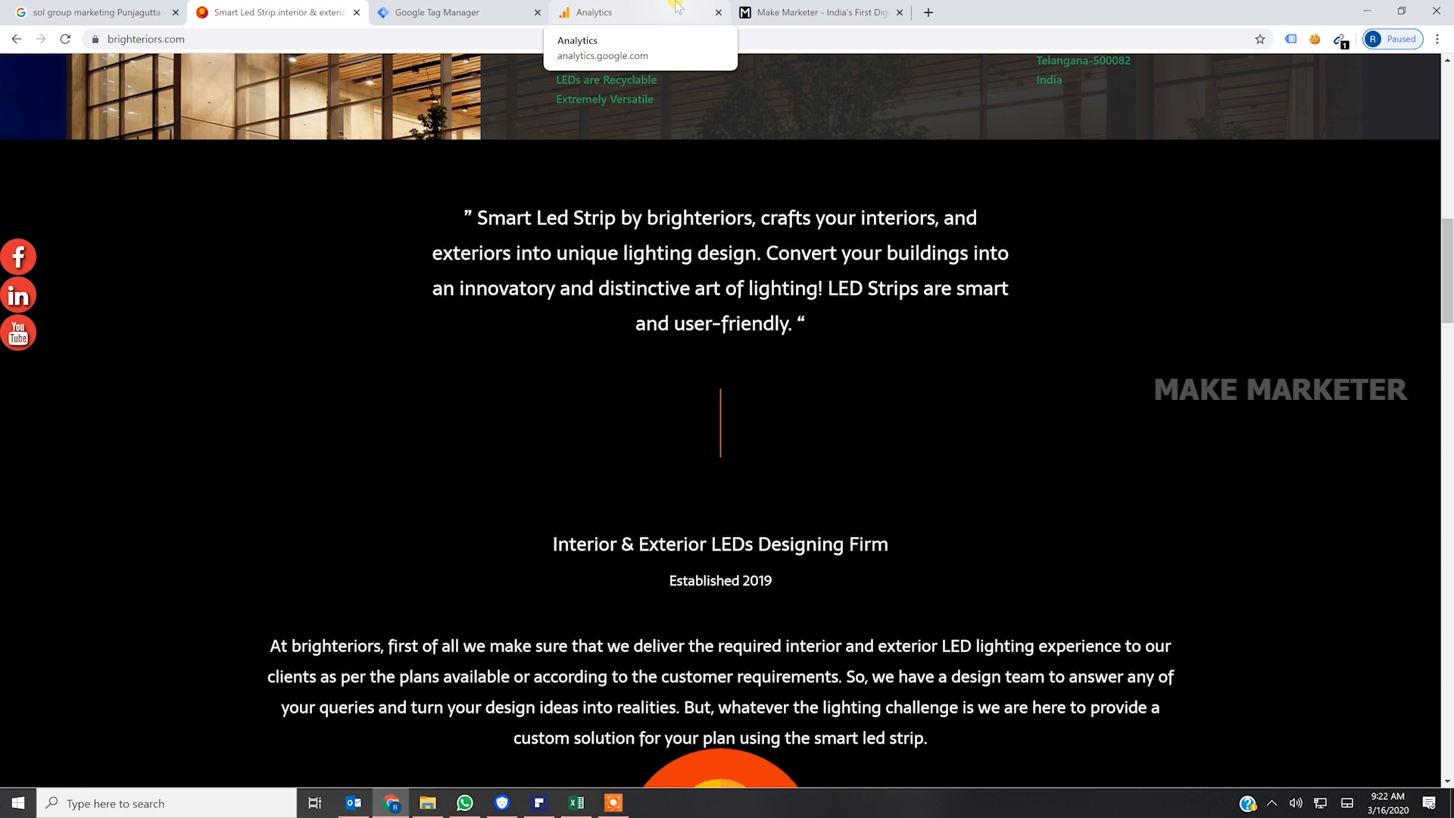
- Return to Google Tag Manager and set the untitled tag's Non-Interaction Hit parameter to False
click(486, 19)
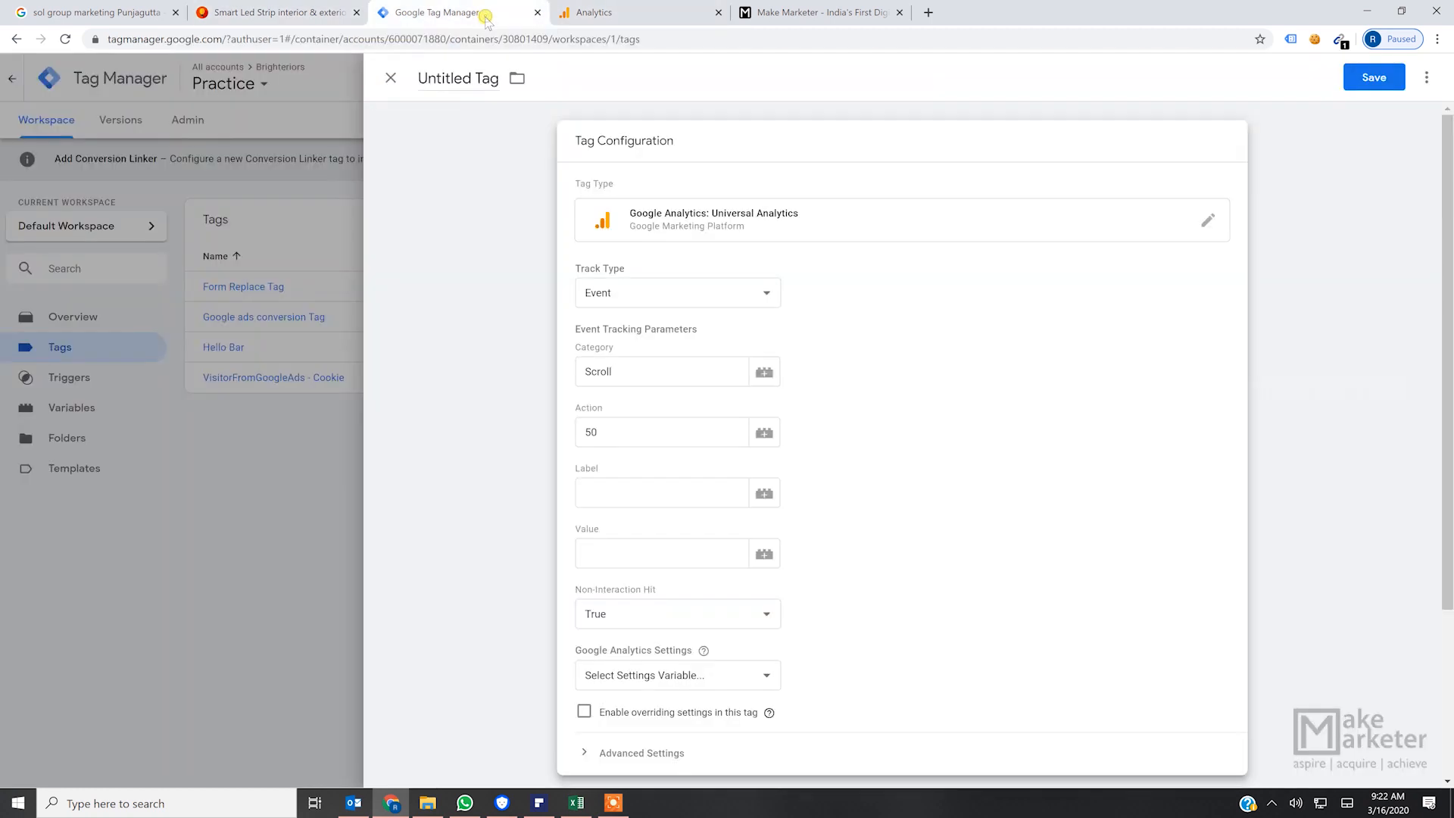
click(623, 615)
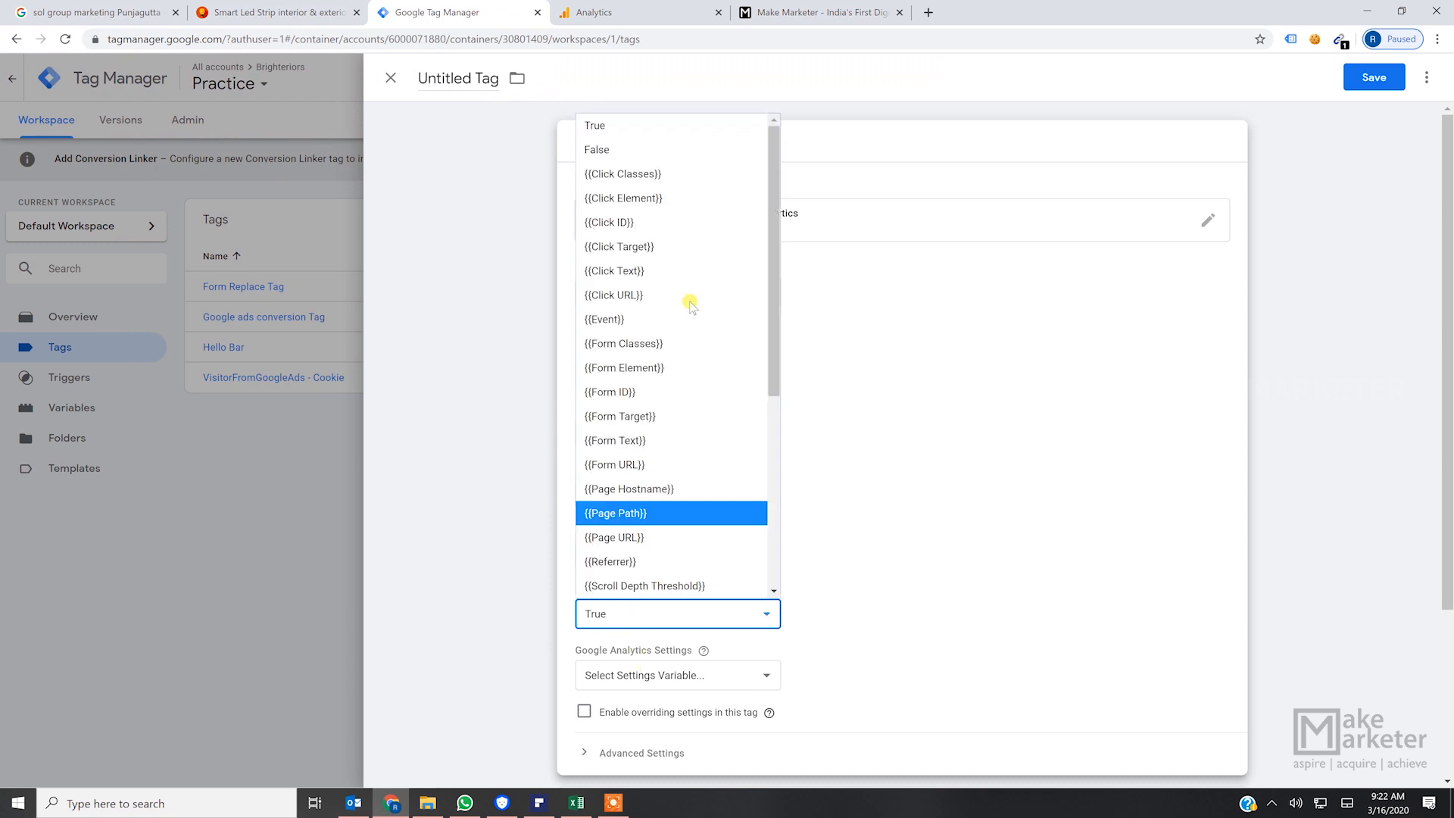
click(679, 150)
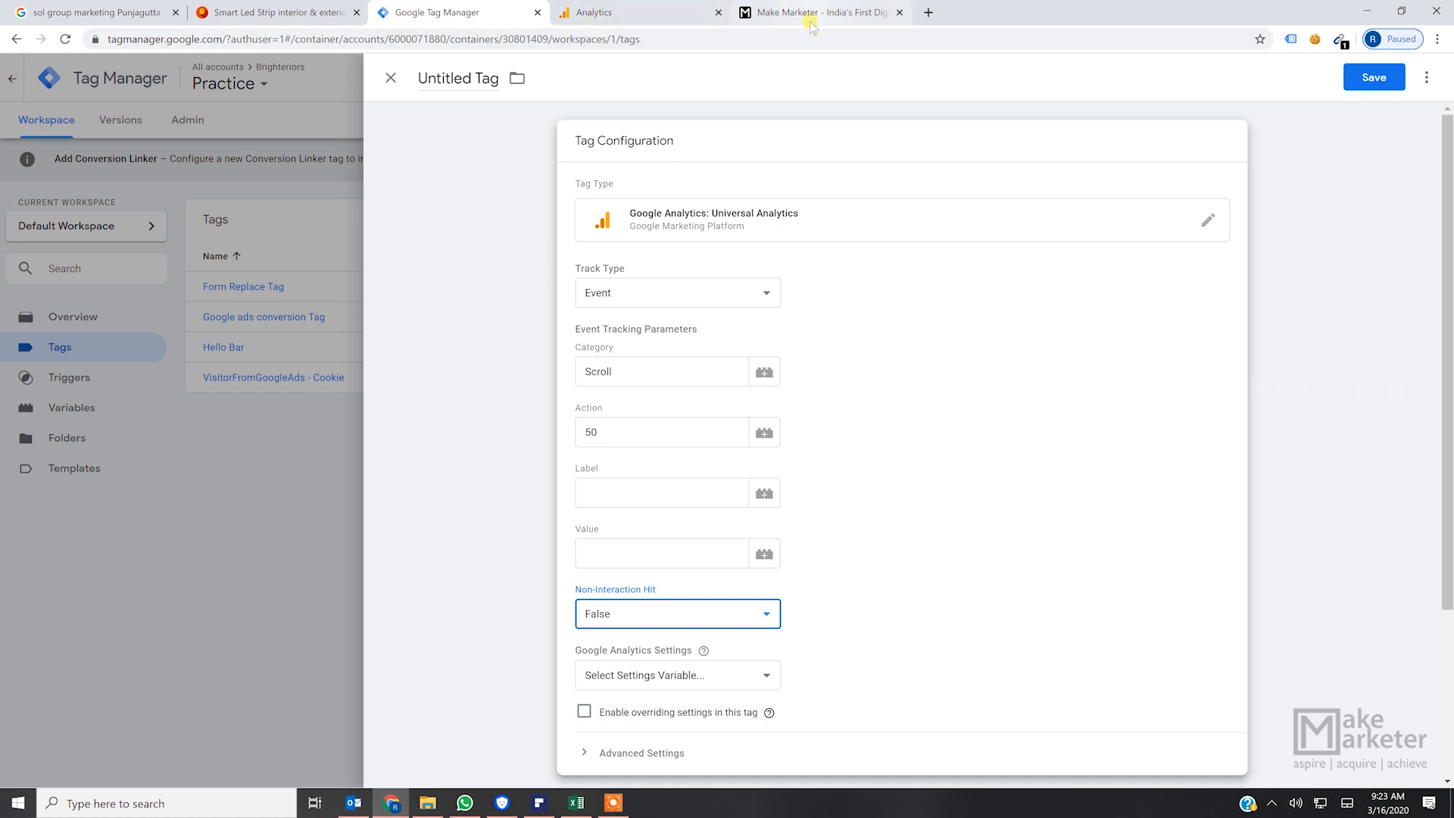
- Relate the Brighteriors home page to the event conditions of the Google Analytics goal and the parameters of the Google Tag Manager tag
click(314, 12)
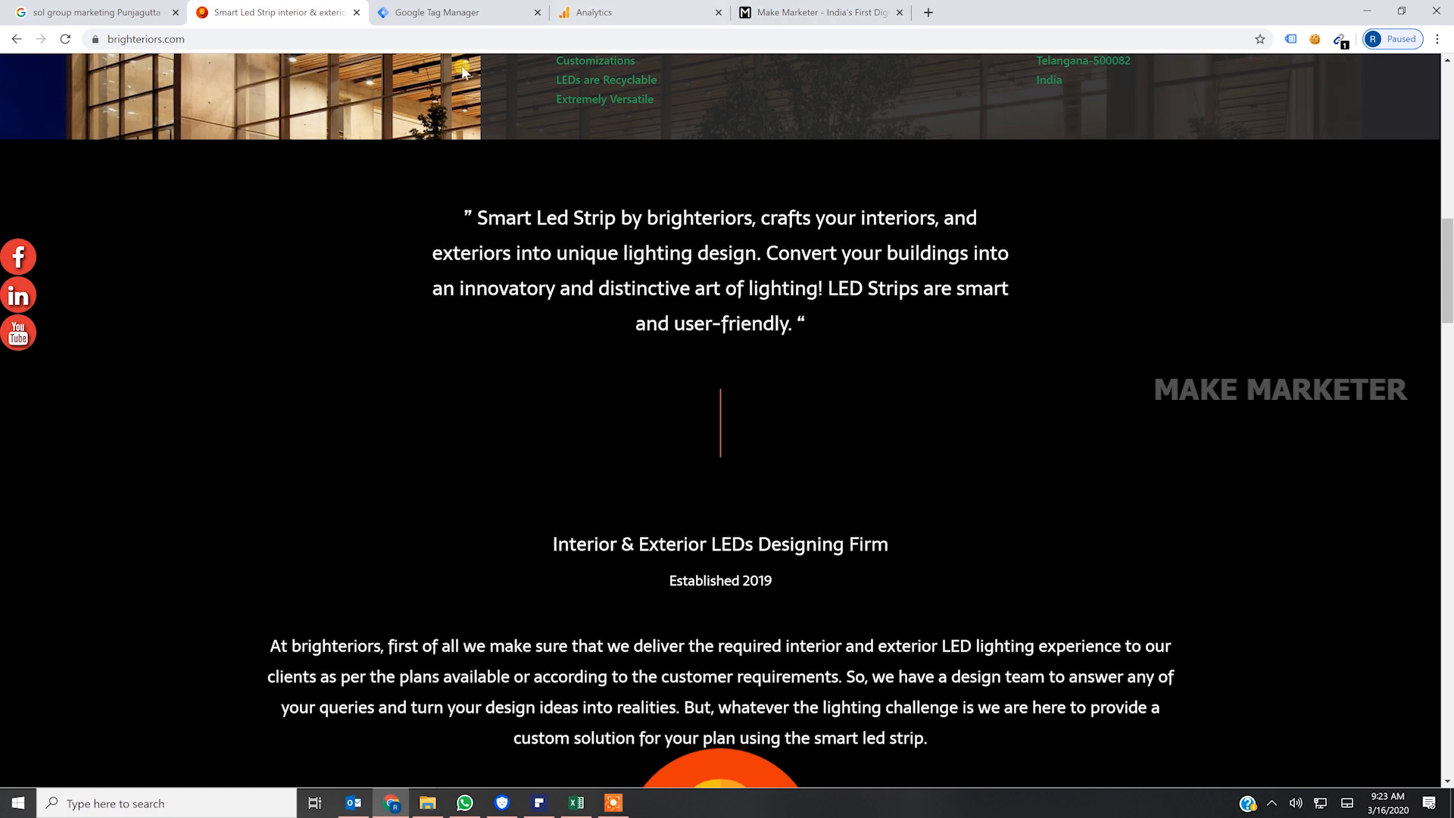
click(633, 16)
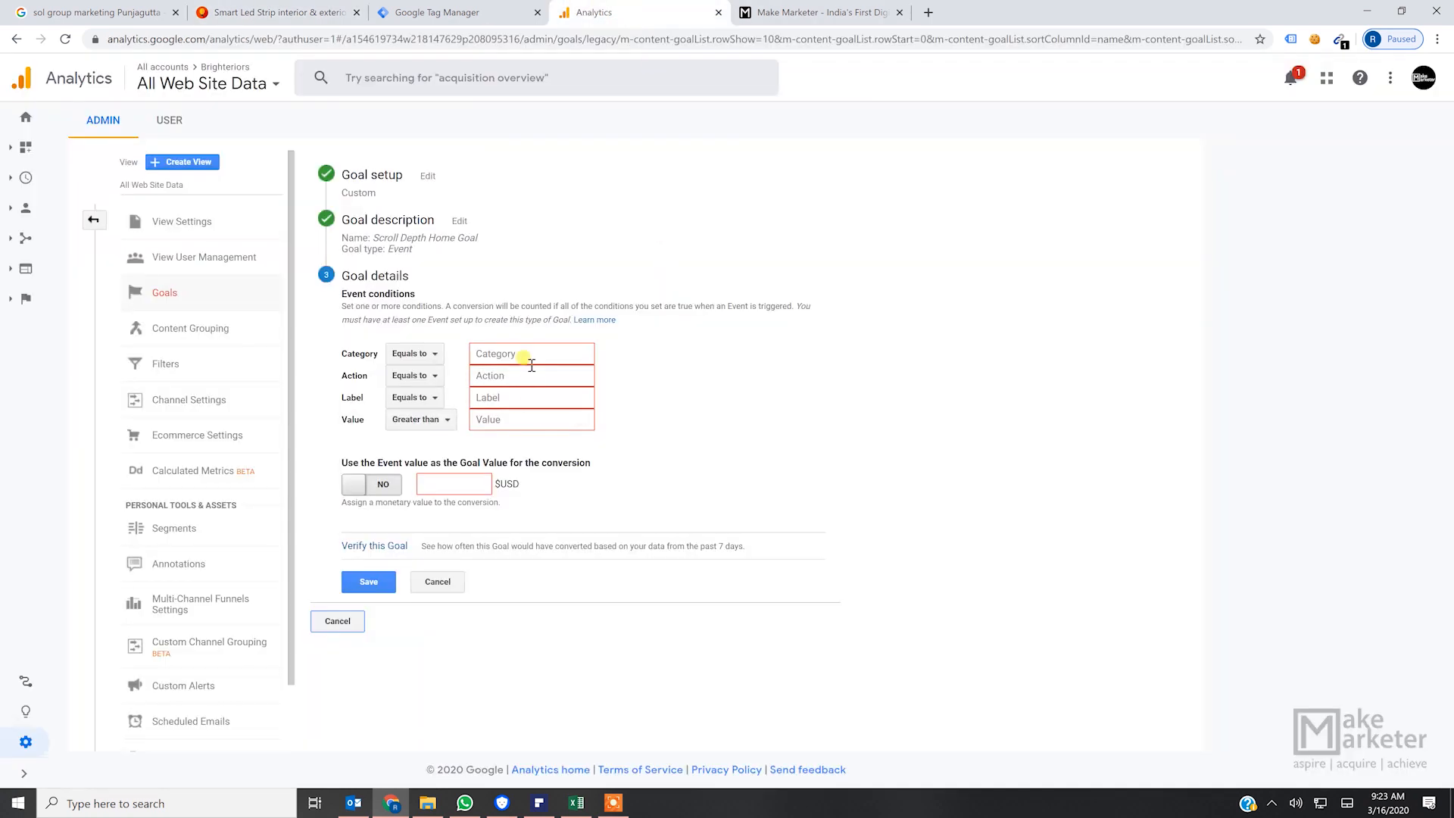
click(439, 13)
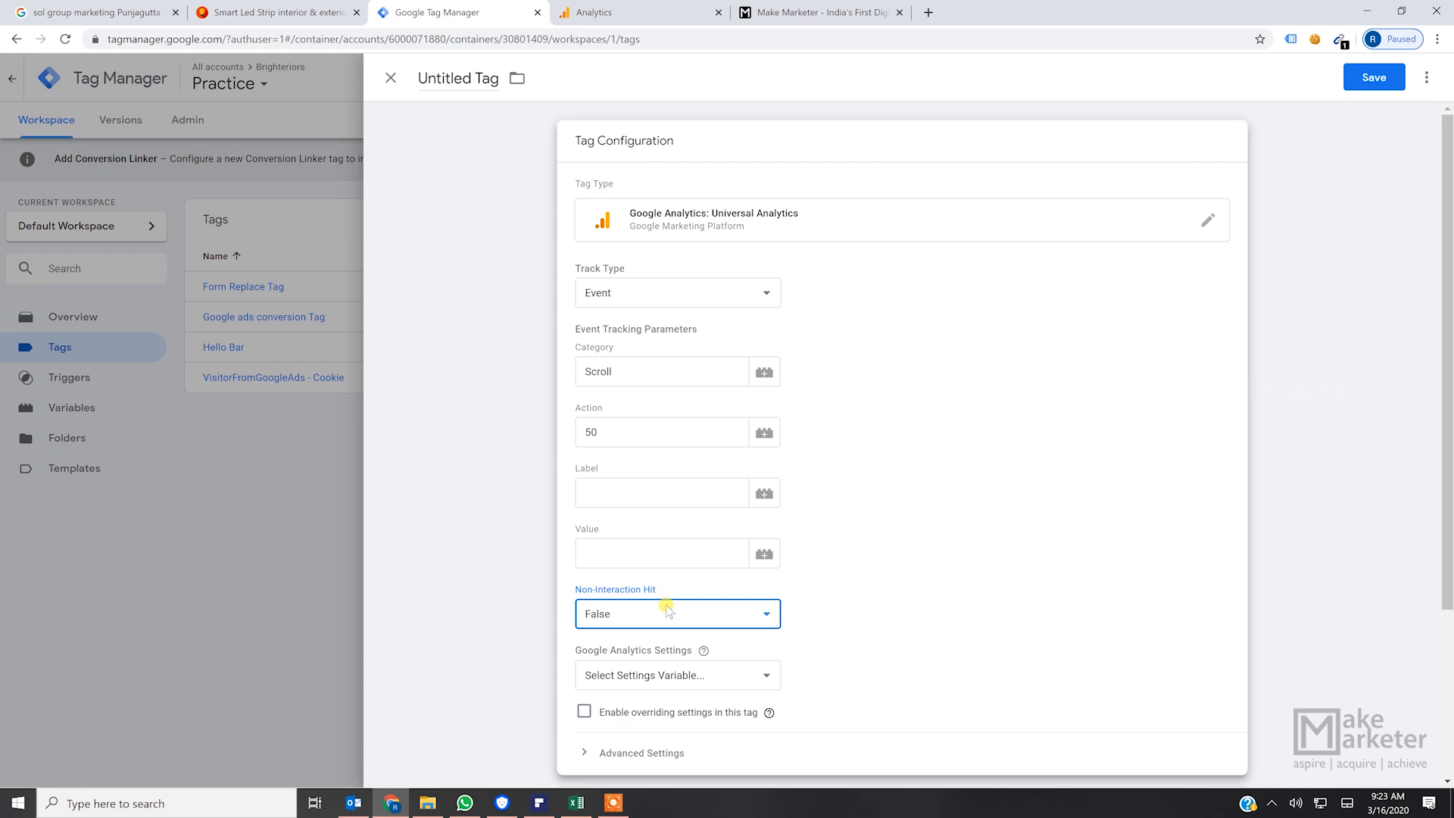
- Start closing the unsaved tag, switch to Google Analytics, and leave the unfinished scroll depth goal for the main Admin page
click(392, 80)
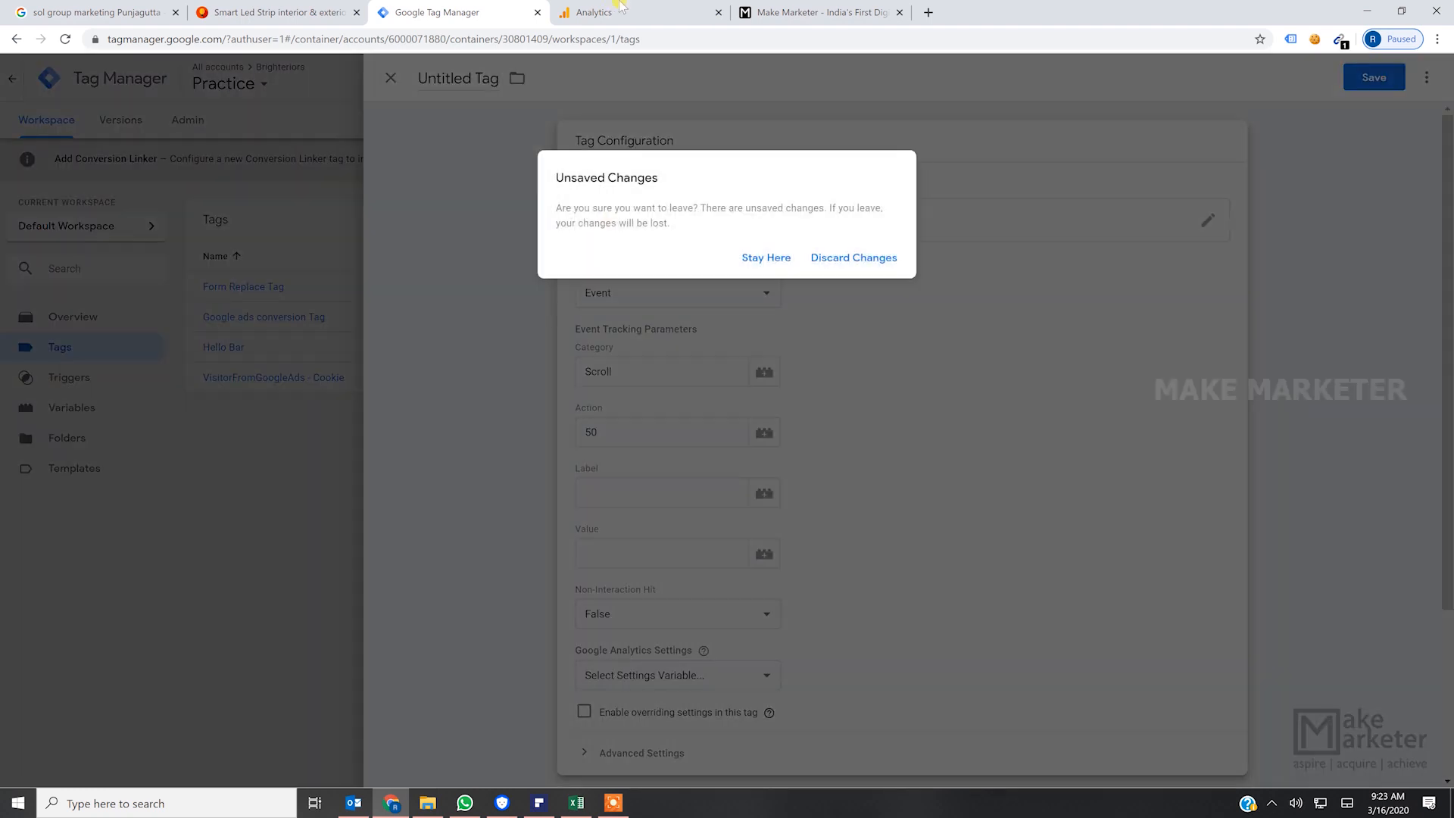
click(621, 12)
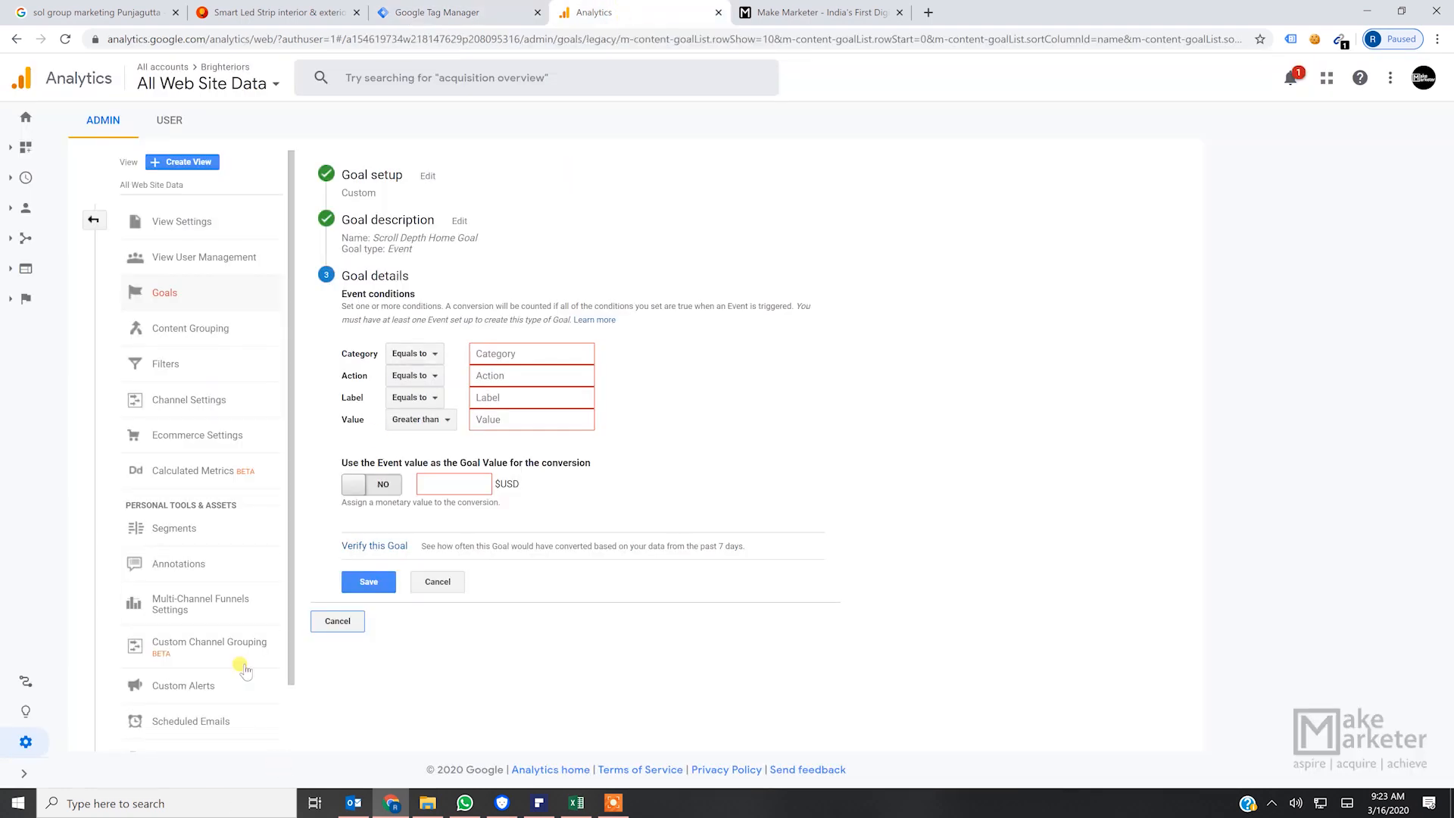
click(343, 622)
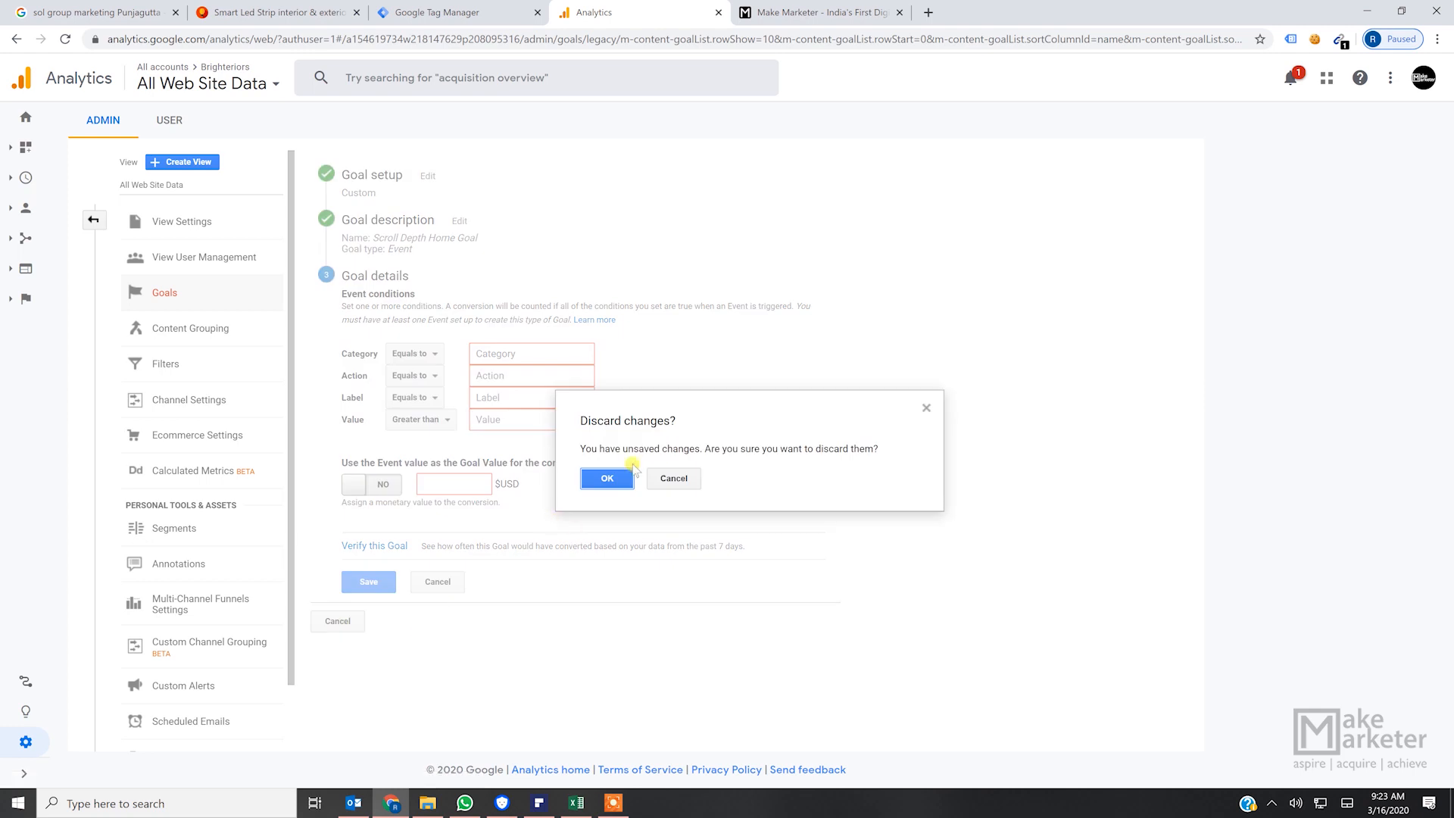
click(928, 407)
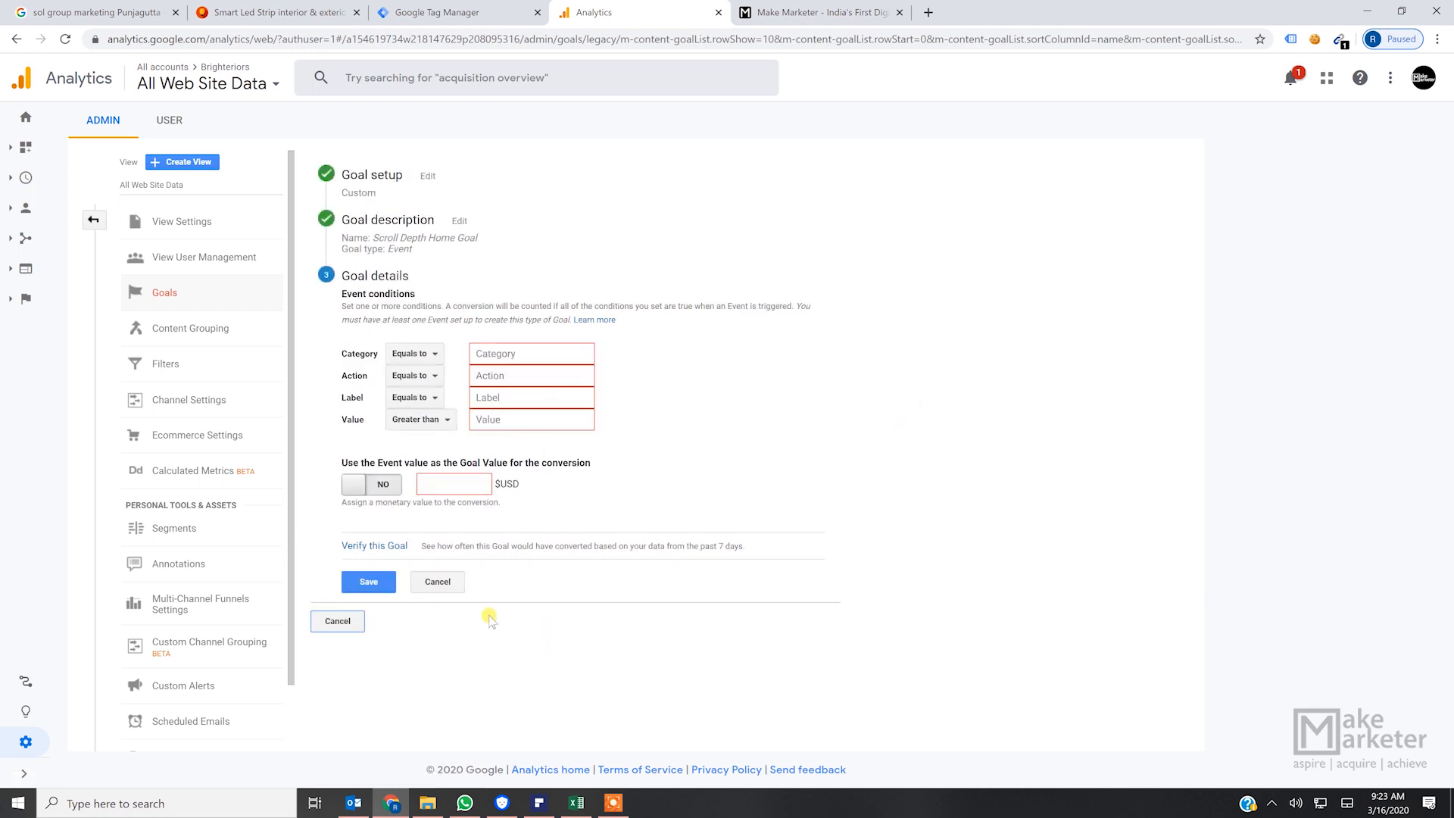
click(446, 584)
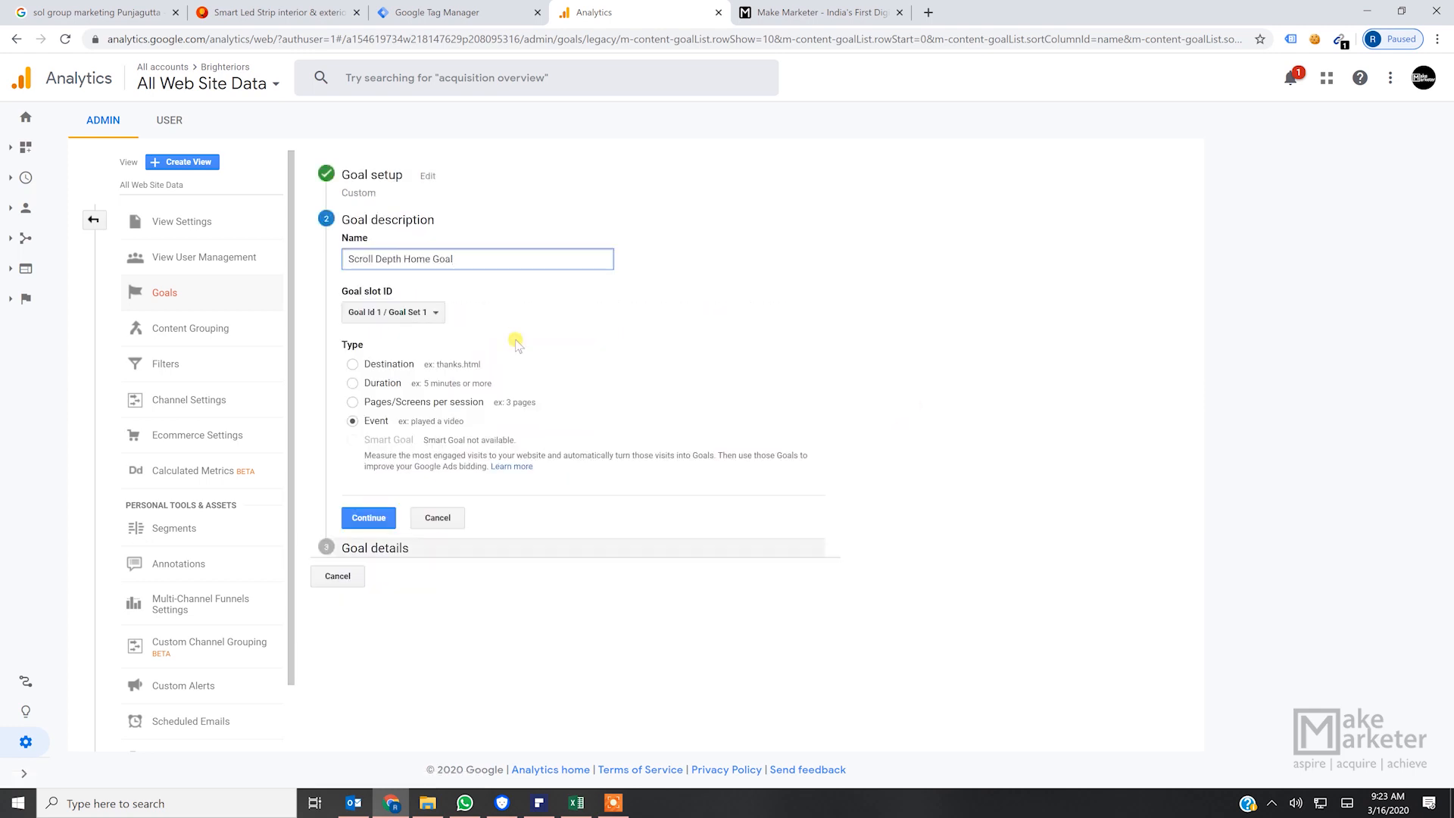
click(93, 219)
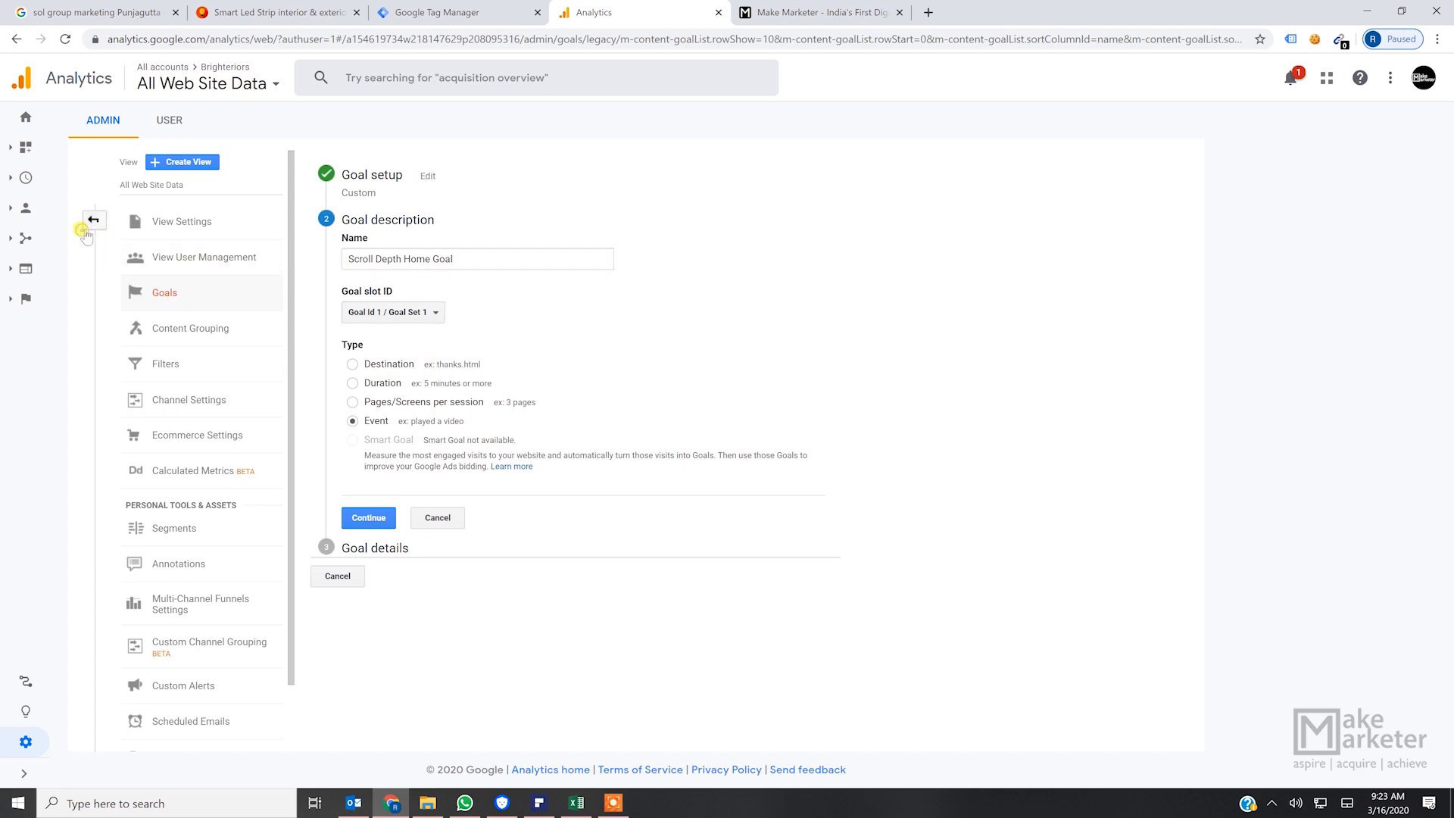
- Switch Google Analytics to the Demo Account's Google Merchandise Store property with the 1 Master View
click(173, 72)
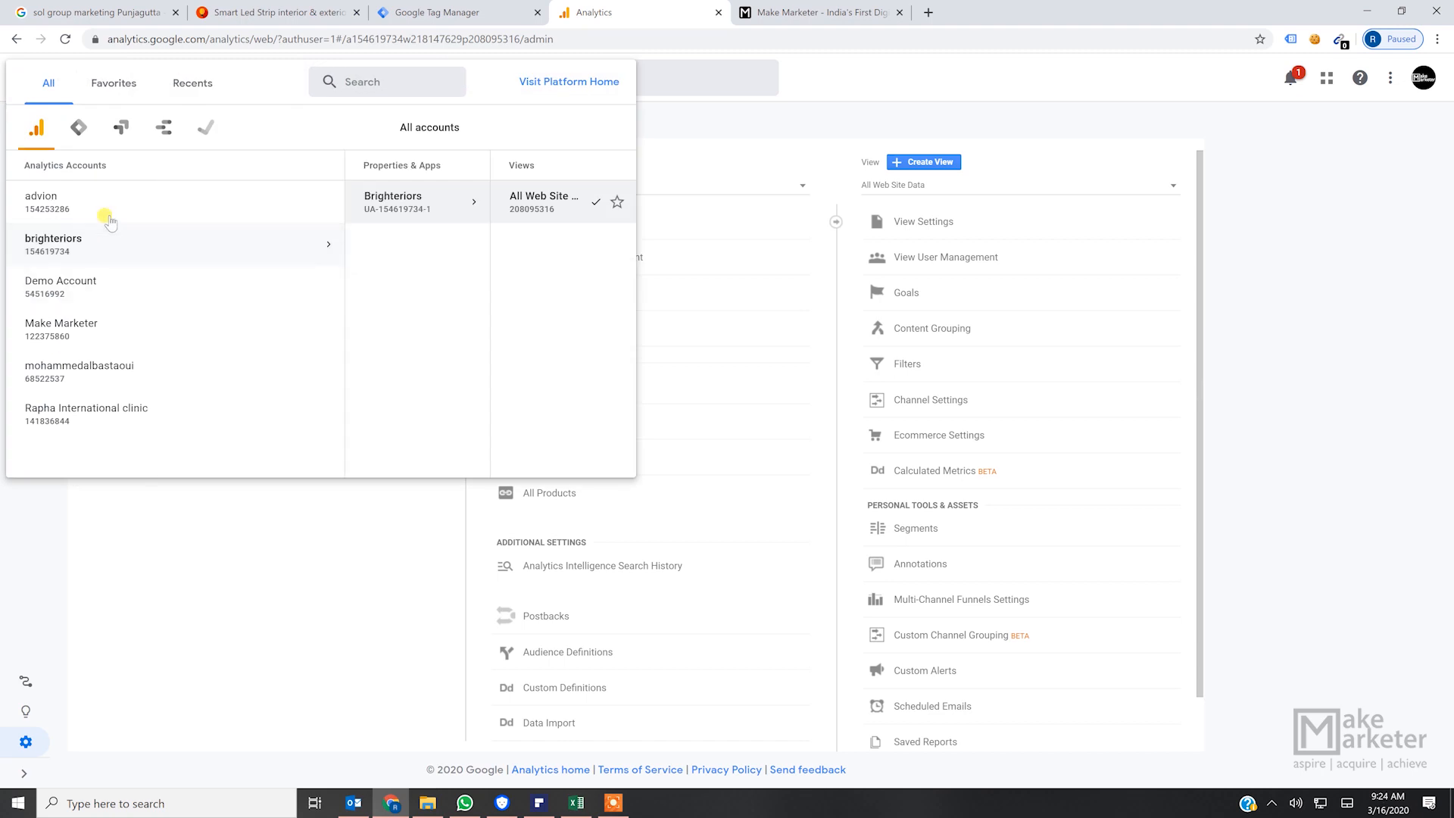
click(102, 292)
click(336, 213)
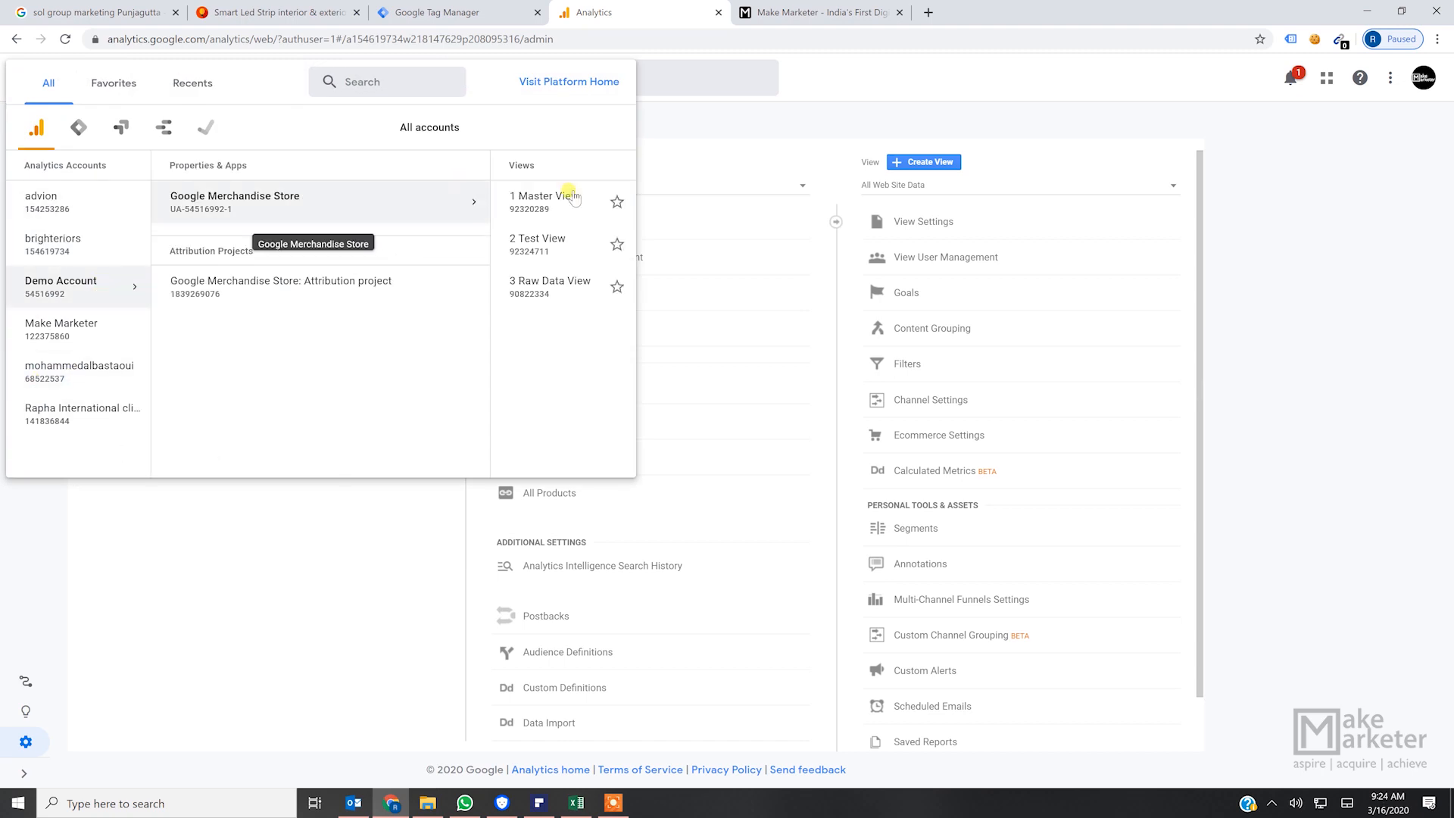
click(379, 215)
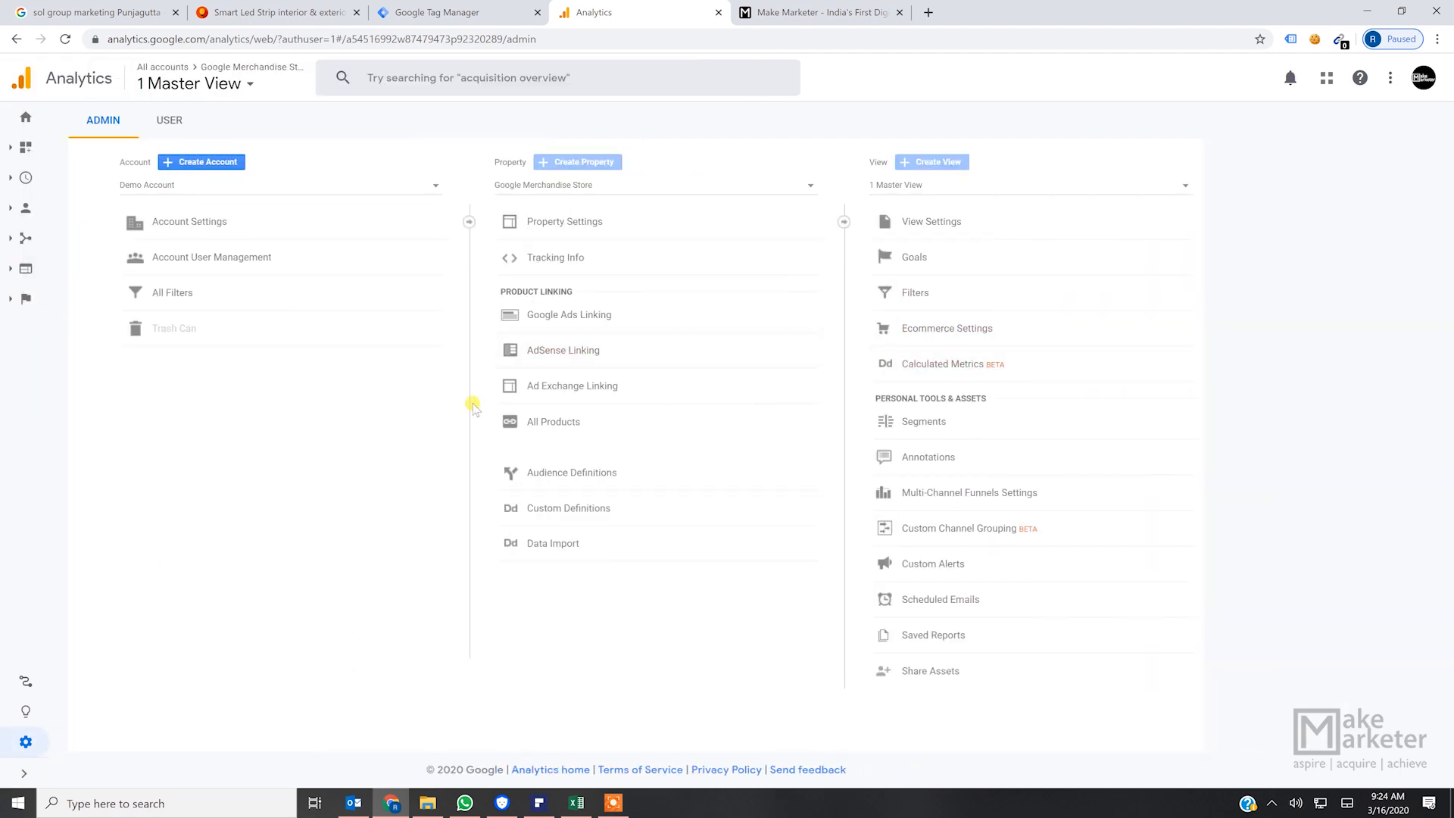
- Open the Events Overview report from the Behavior reports of the Google Merchandise Store
click(24, 772)
click(60, 298)
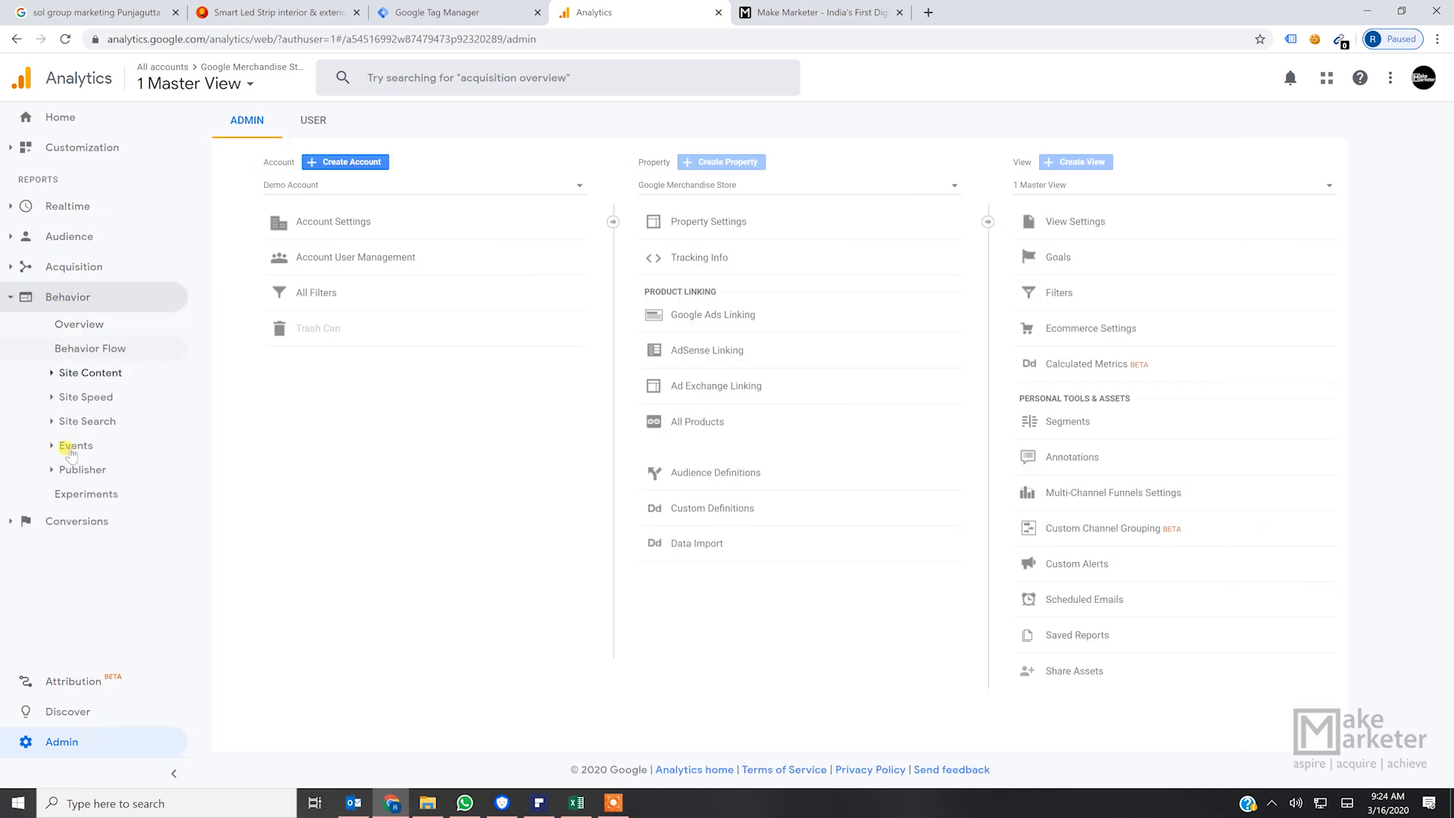
click(68, 448)
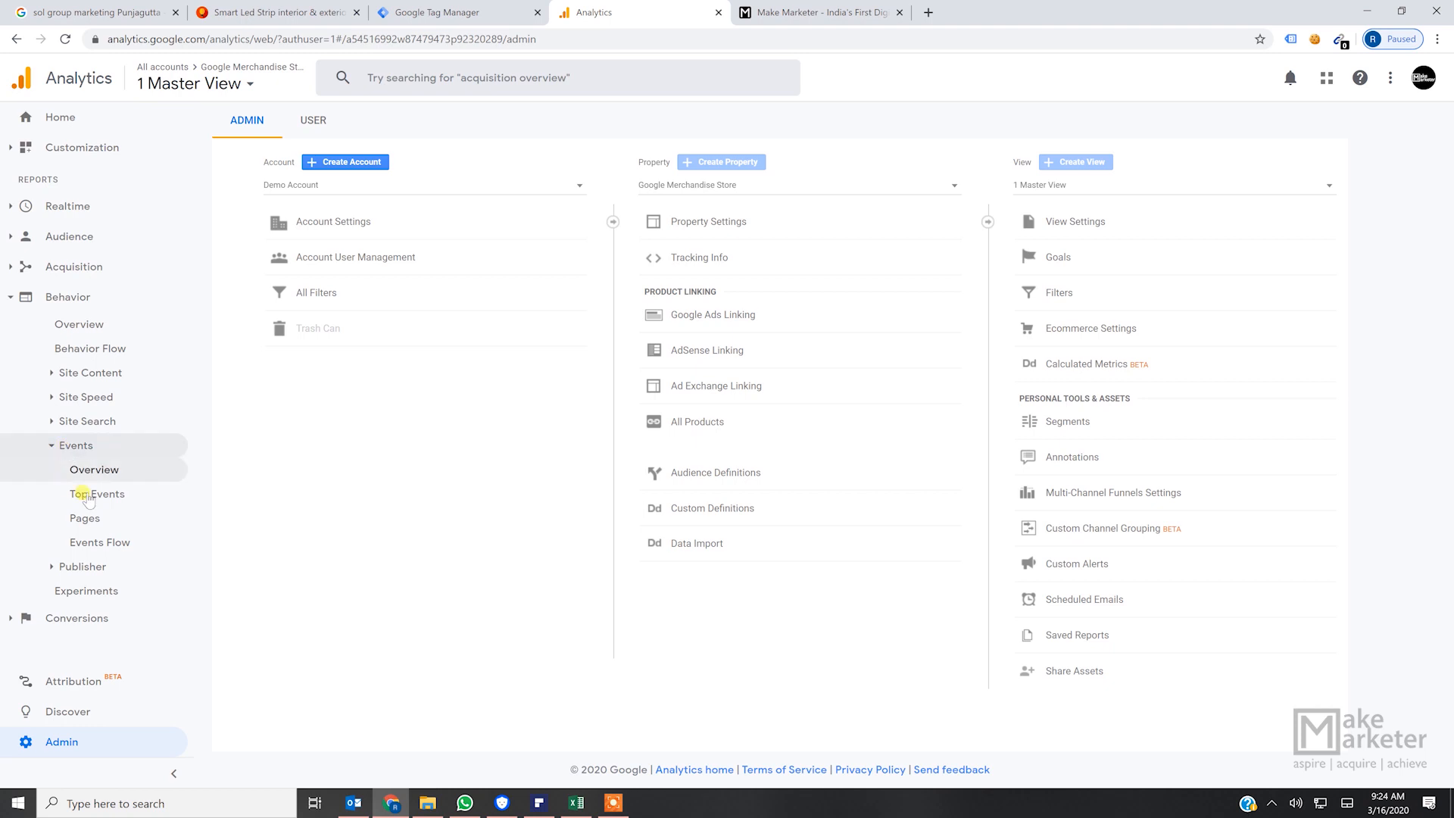
click(108, 471)
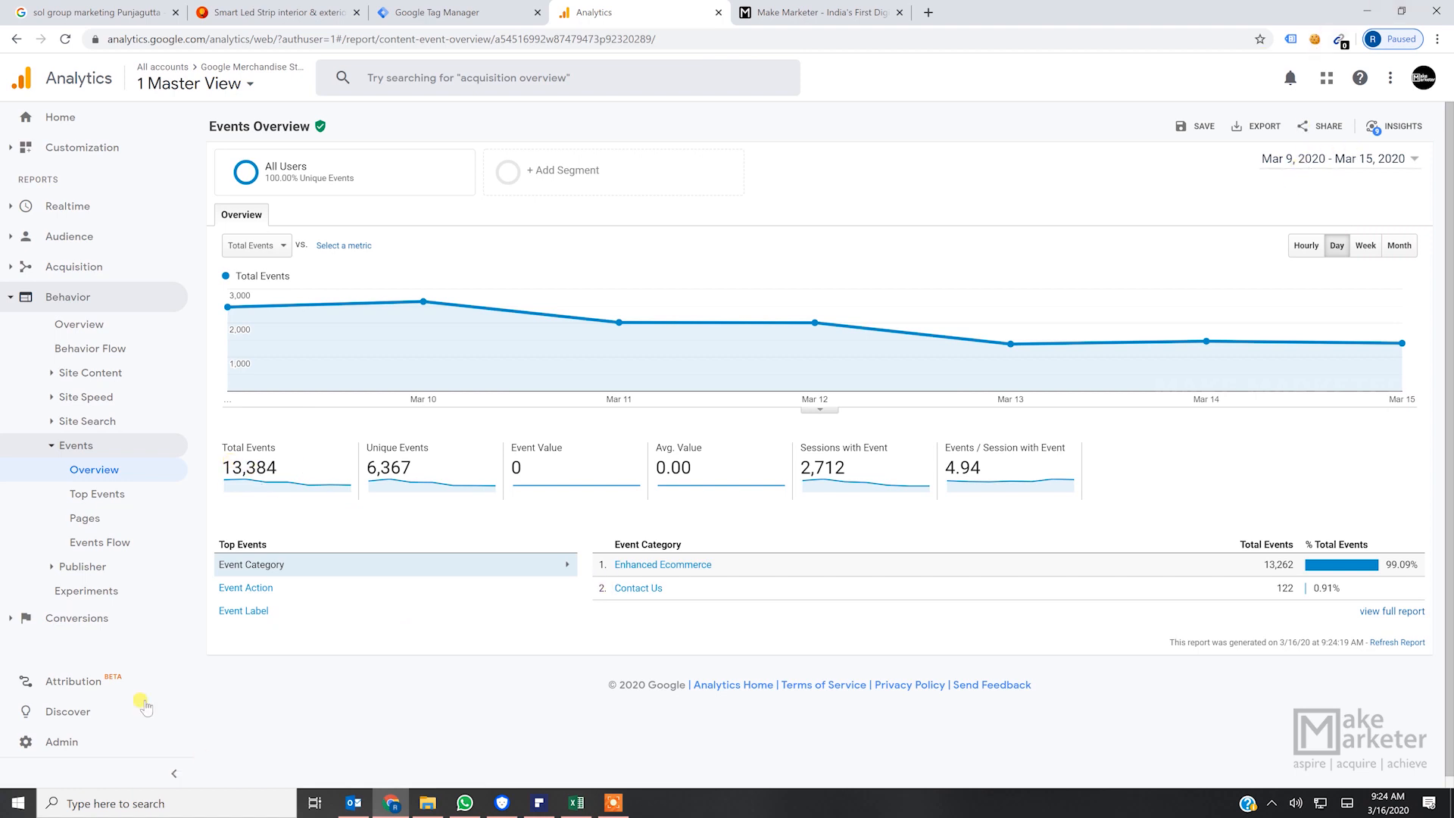
- Examine the Total Events and Unique Events metrics and relate them to repeated scrolling on the Brighteriors home page
drag(277, 468, 221, 465)
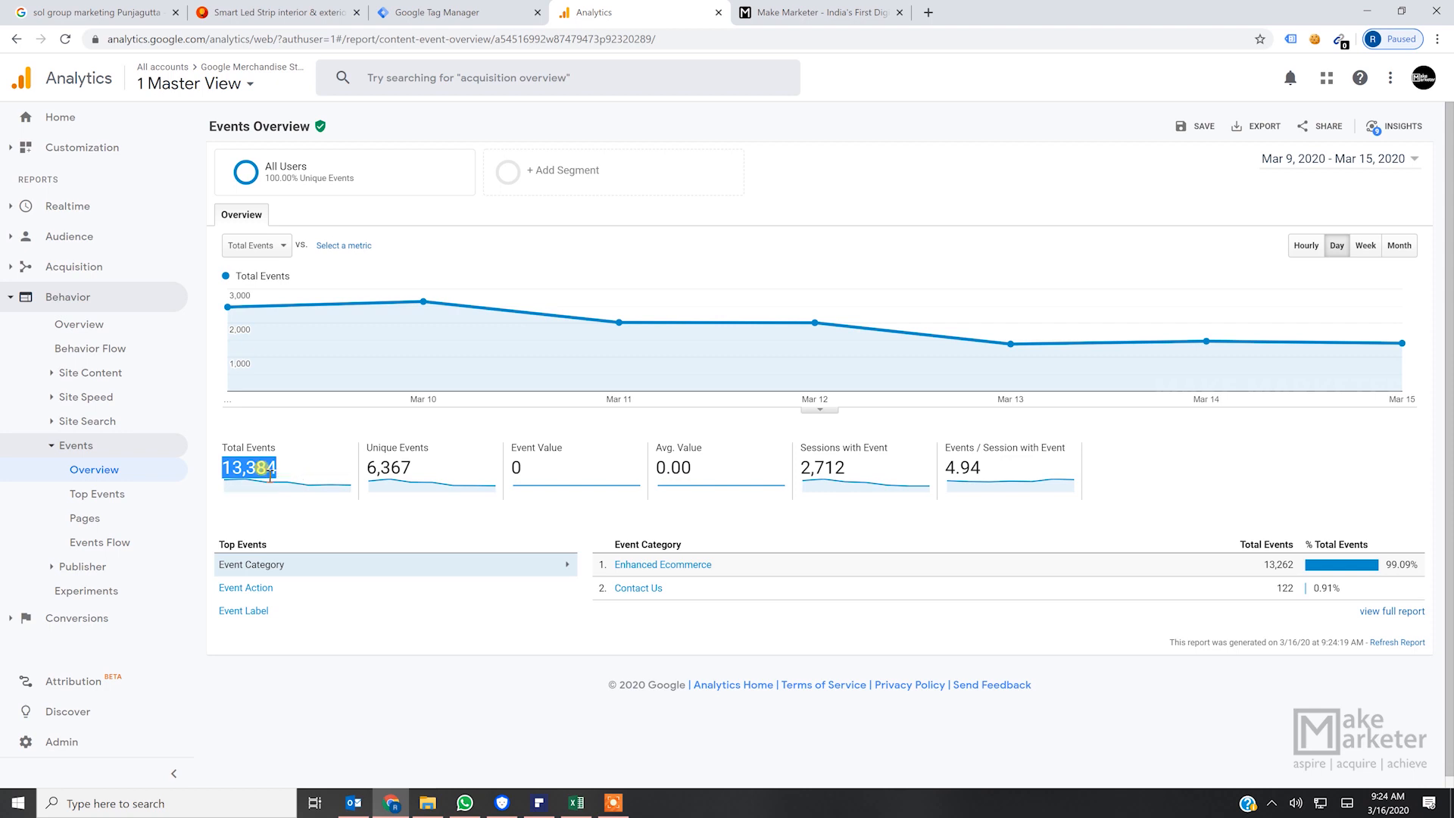
drag(413, 467, 366, 479)
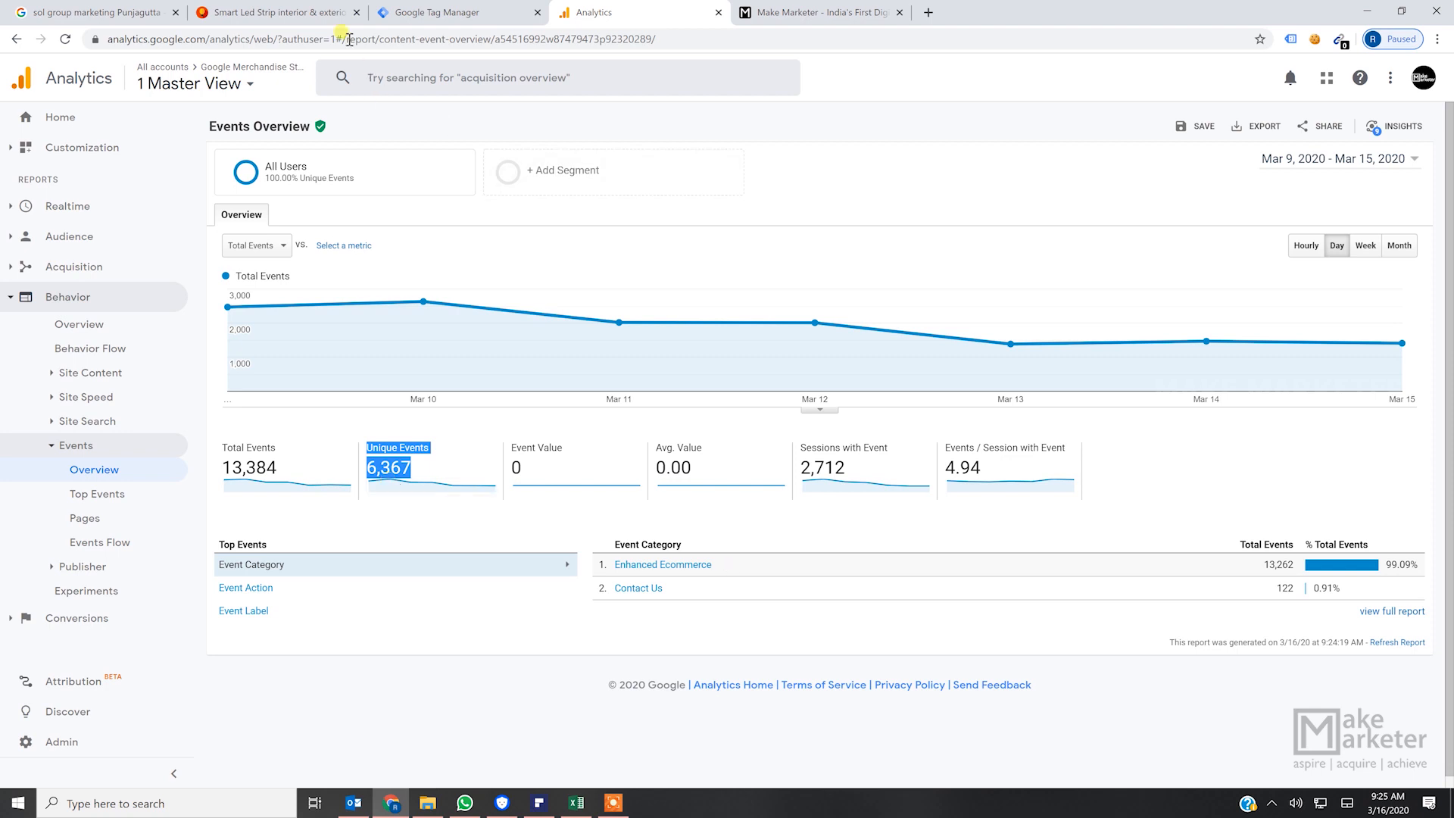
click(302, 12)
scroll(818, 535, down, 10)
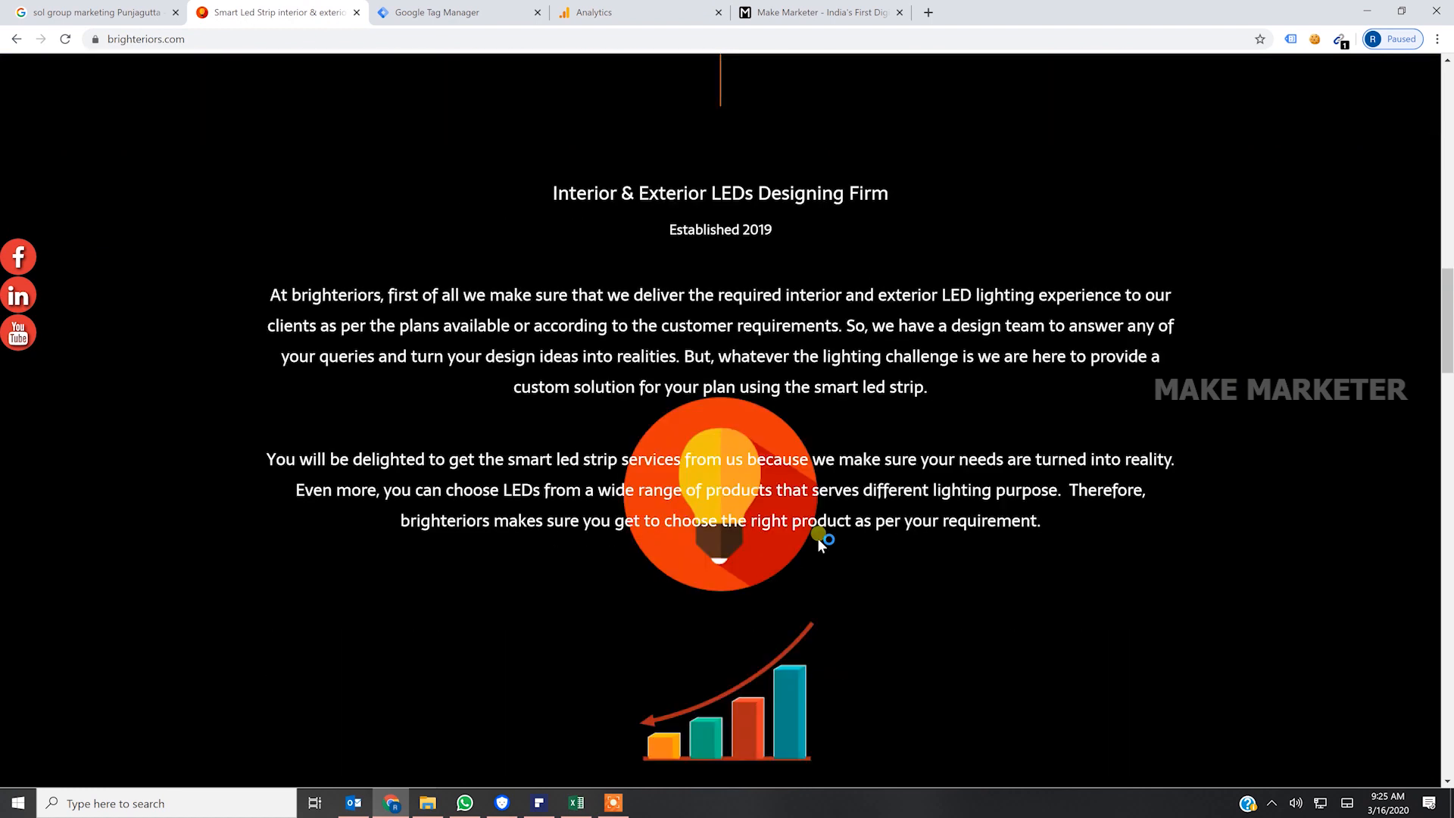
scroll(856, 497, up, 14)
scroll(855, 496, up, 10)
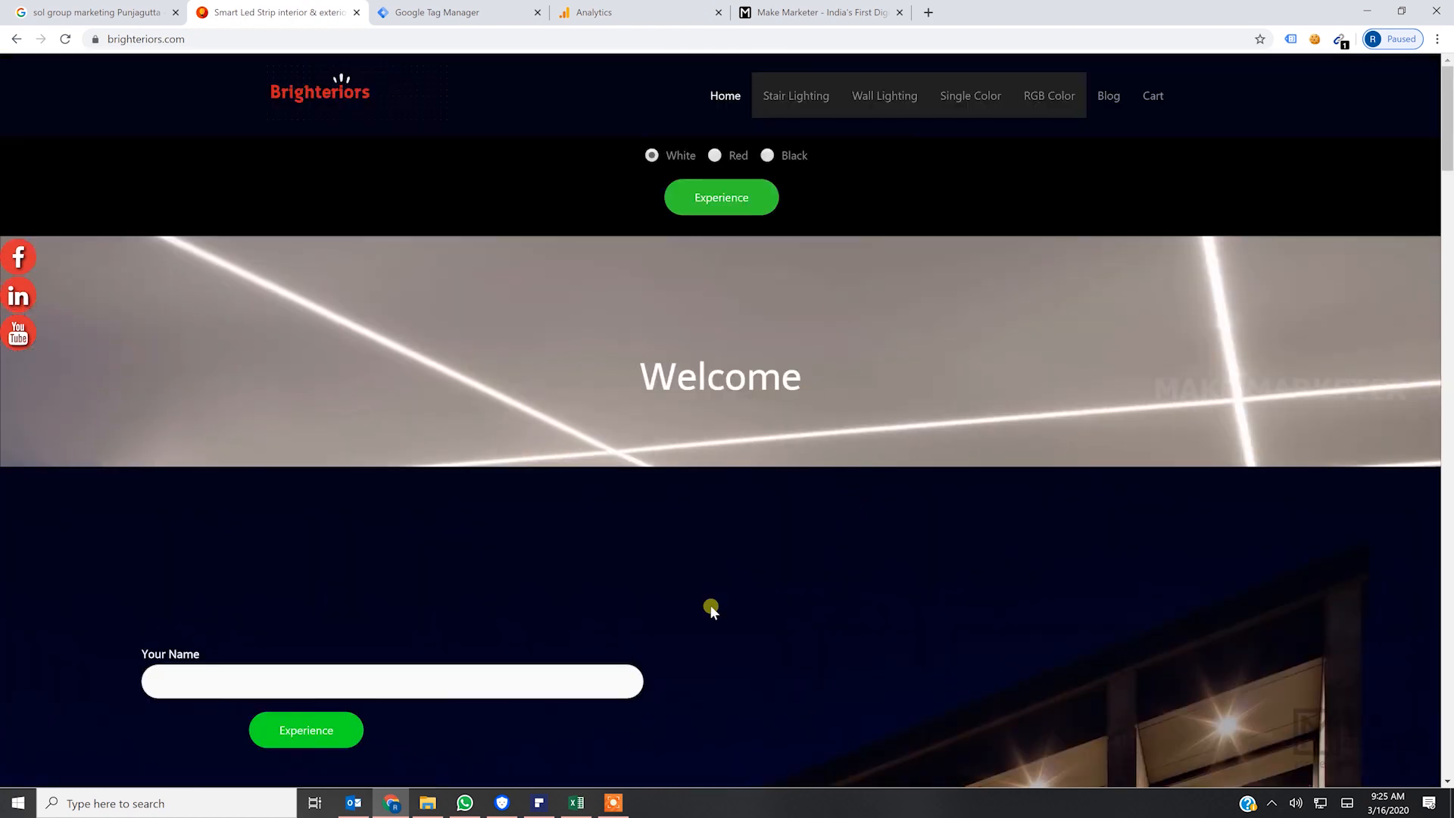
scroll(324, 549, down, 3)
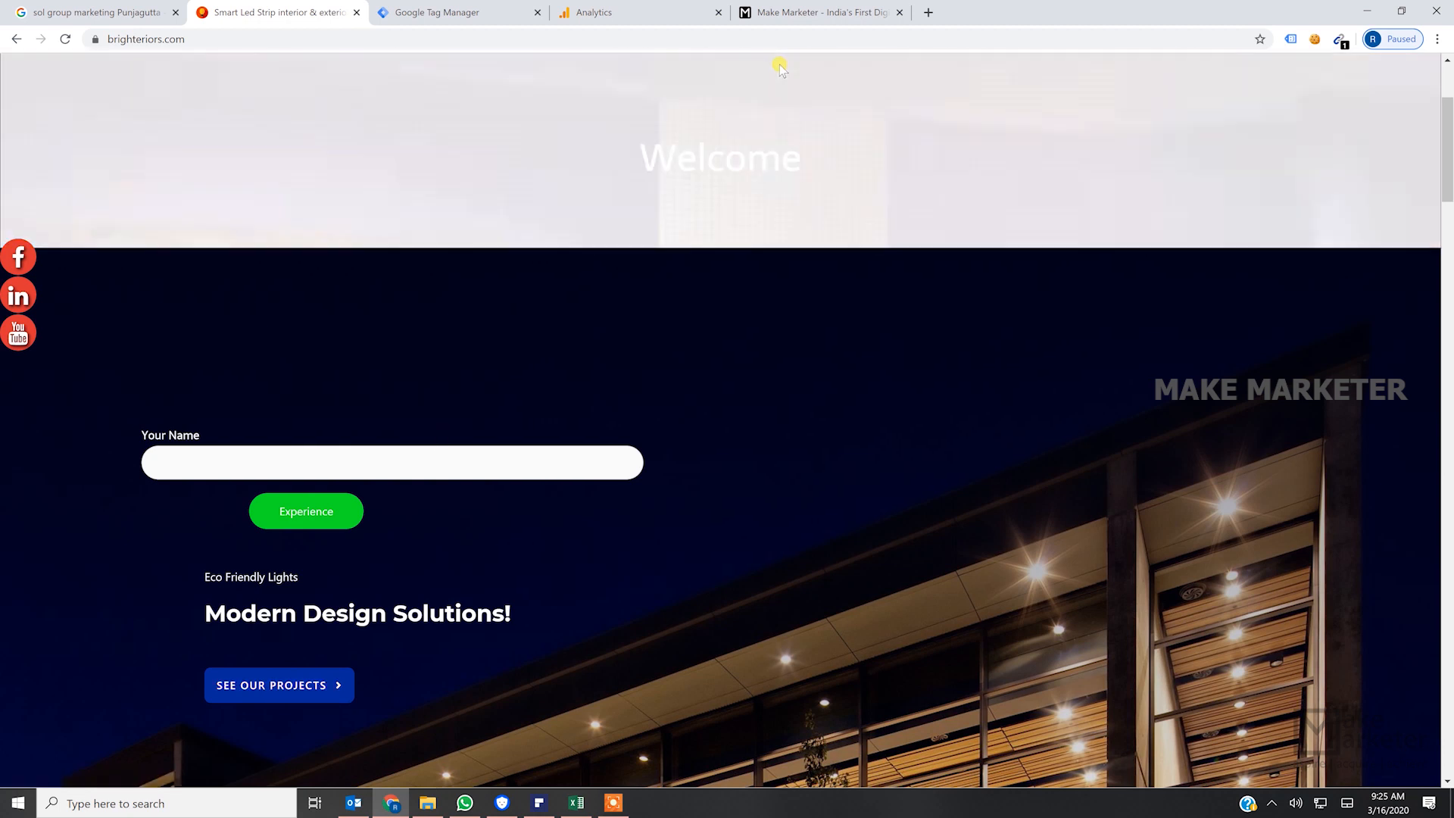
- Return to the Events Overview report in Google Analytics and examine the Event Value and Sessions with Event metrics
click(581, 12)
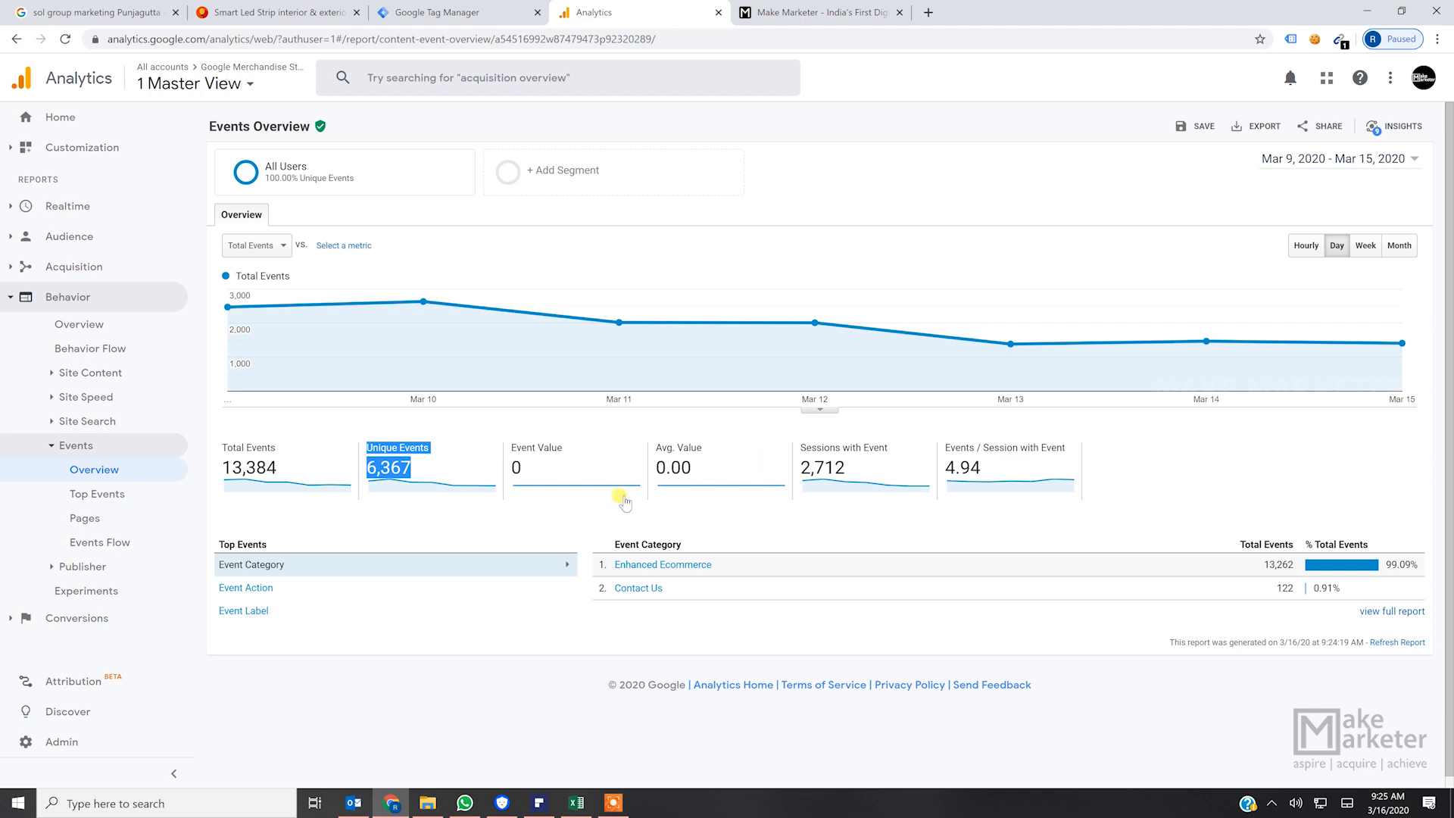
click(427, 473)
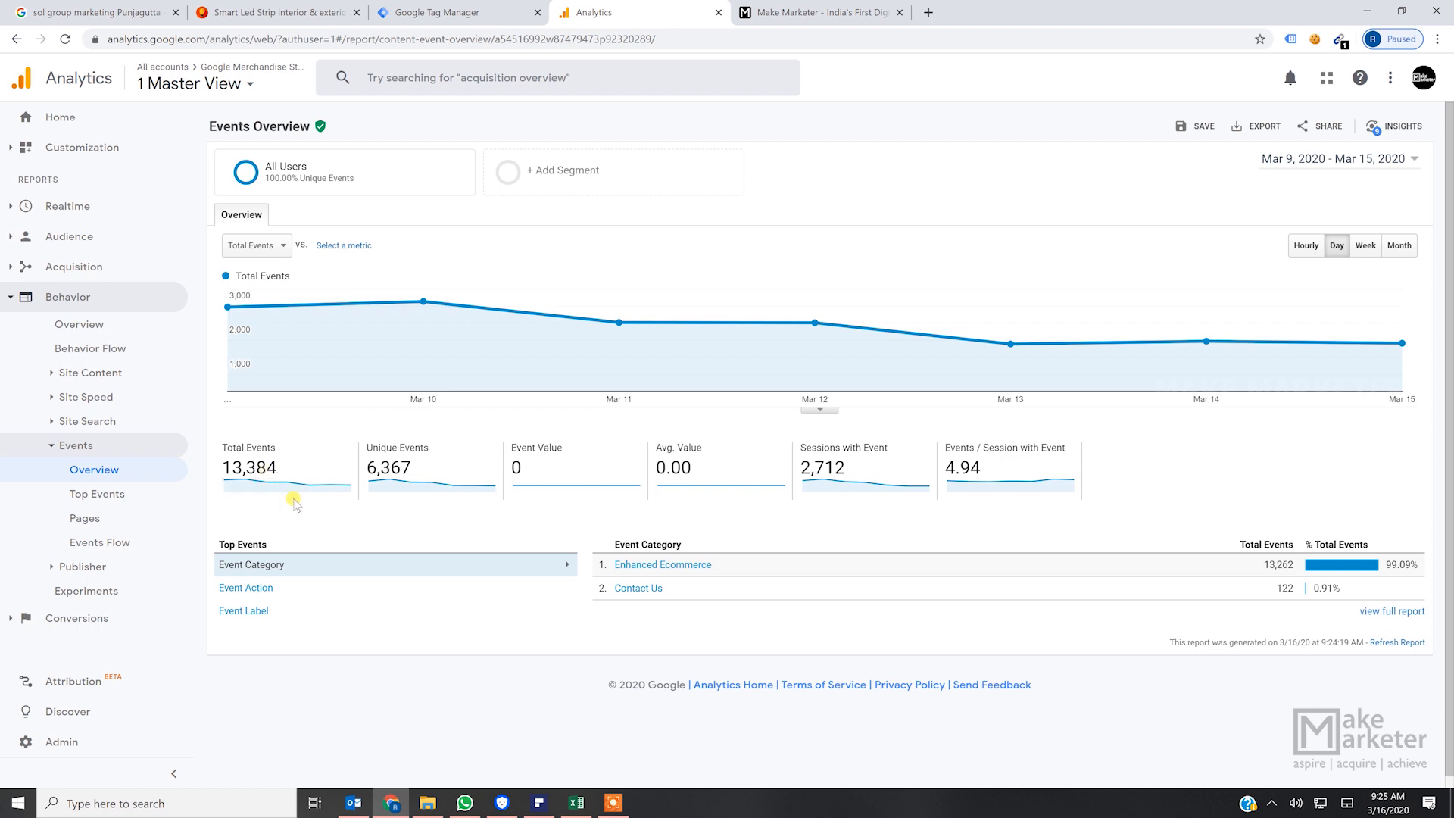
triple_click(544, 465)
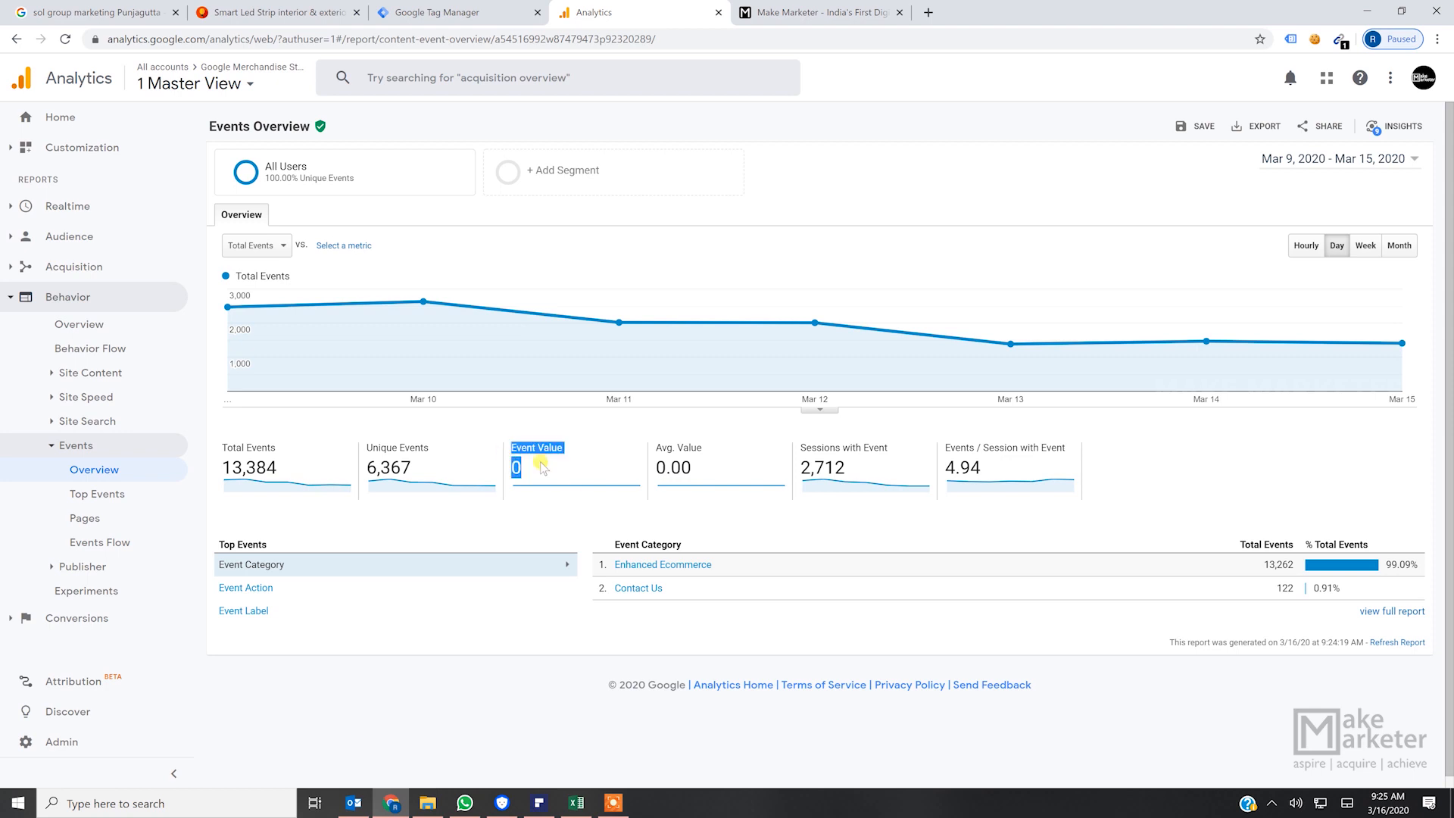
click(706, 469)
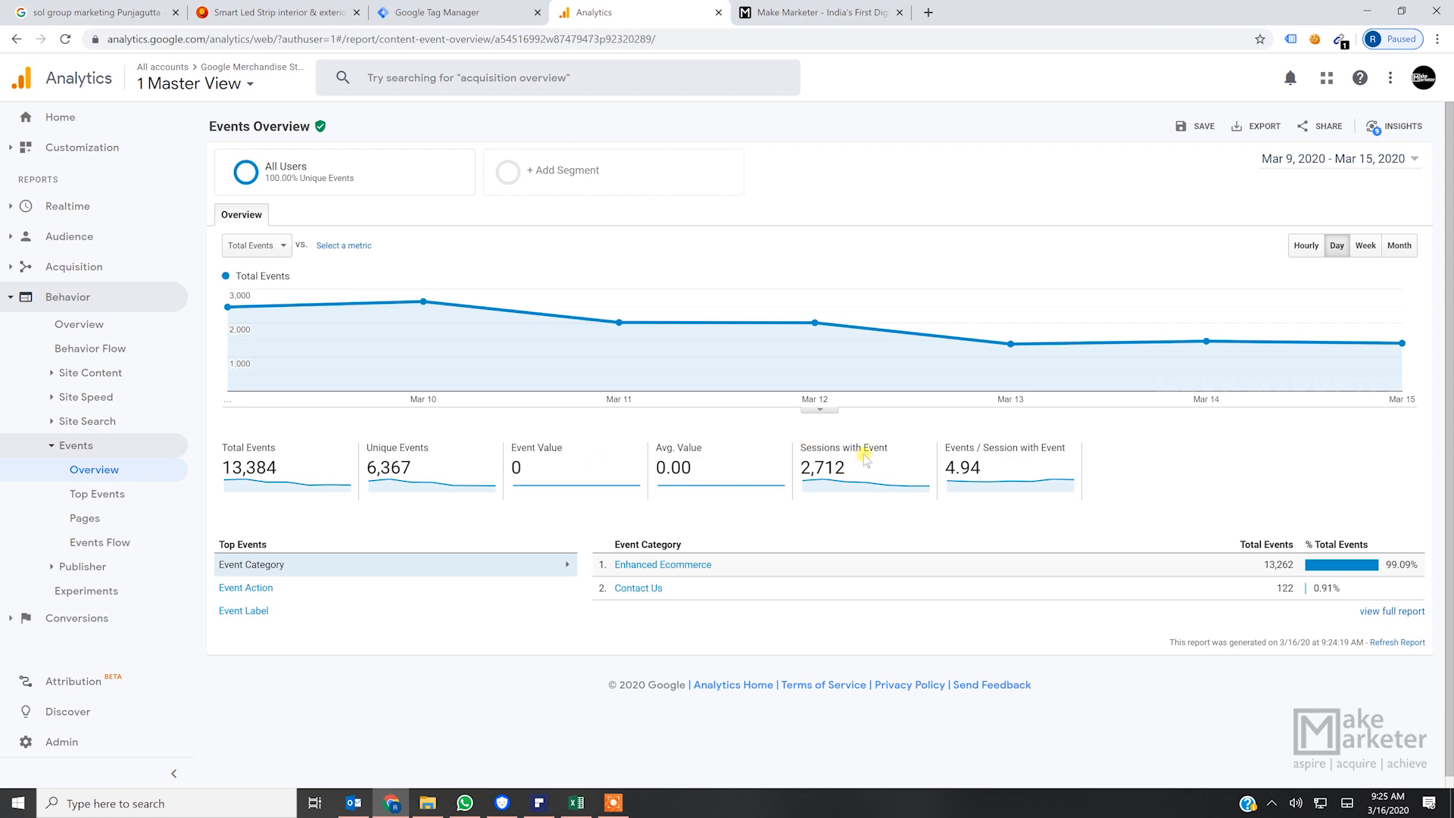
triple_click(801, 477)
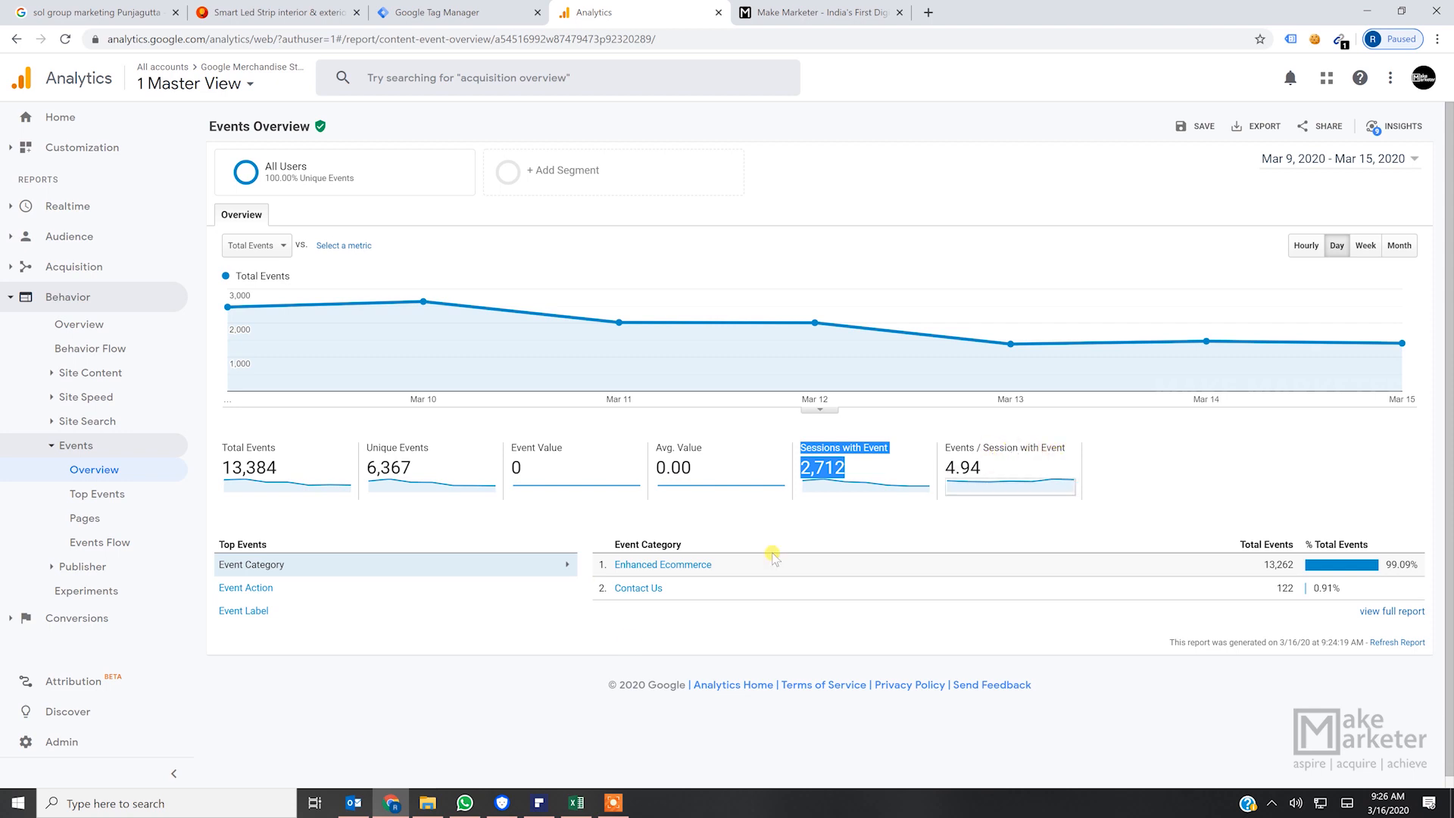
- Open the Top Events report and drill into the Enhanced Ecommerce category to examine its event actions
click(119, 497)
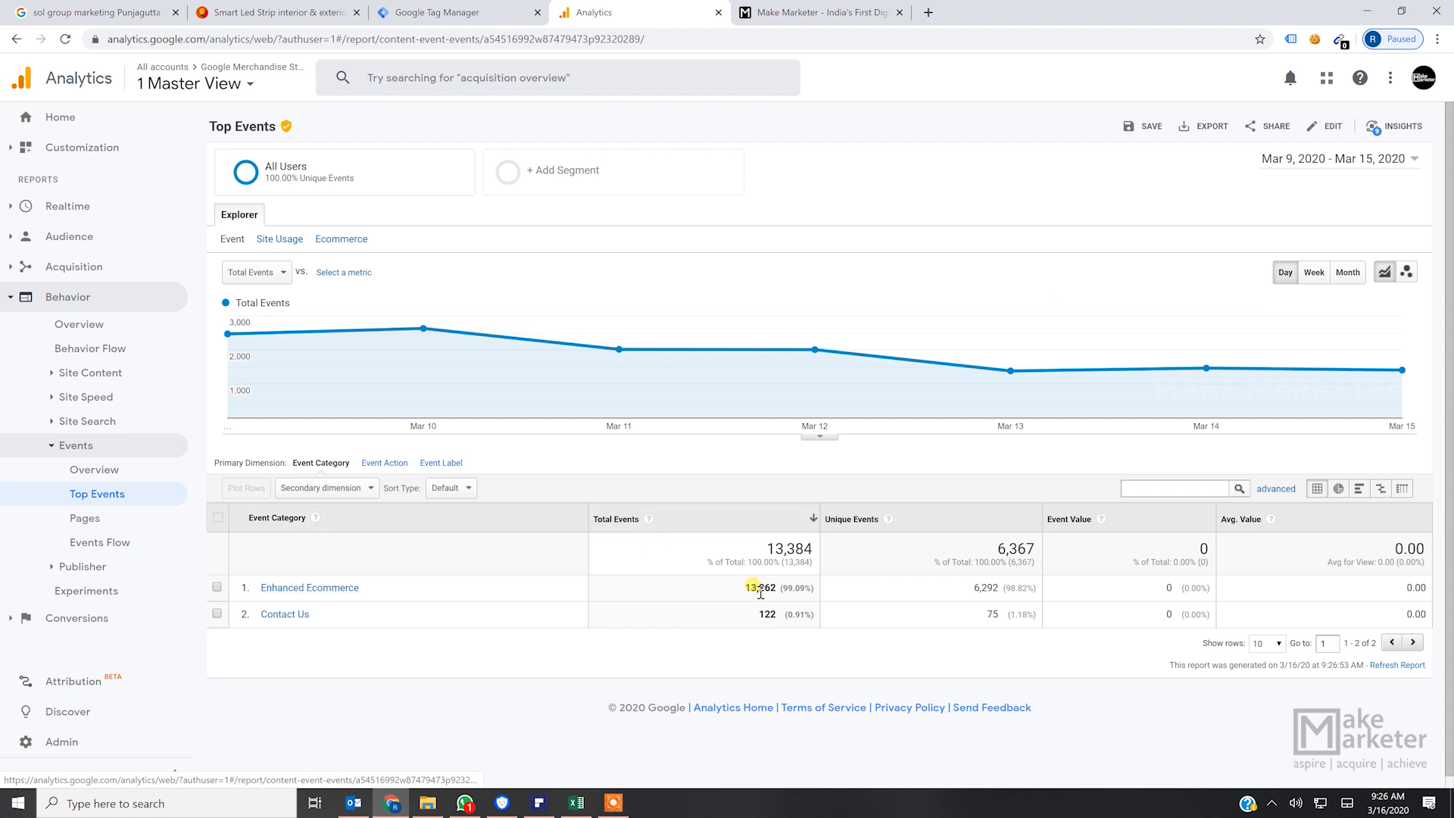
drag(1000, 587, 973, 587)
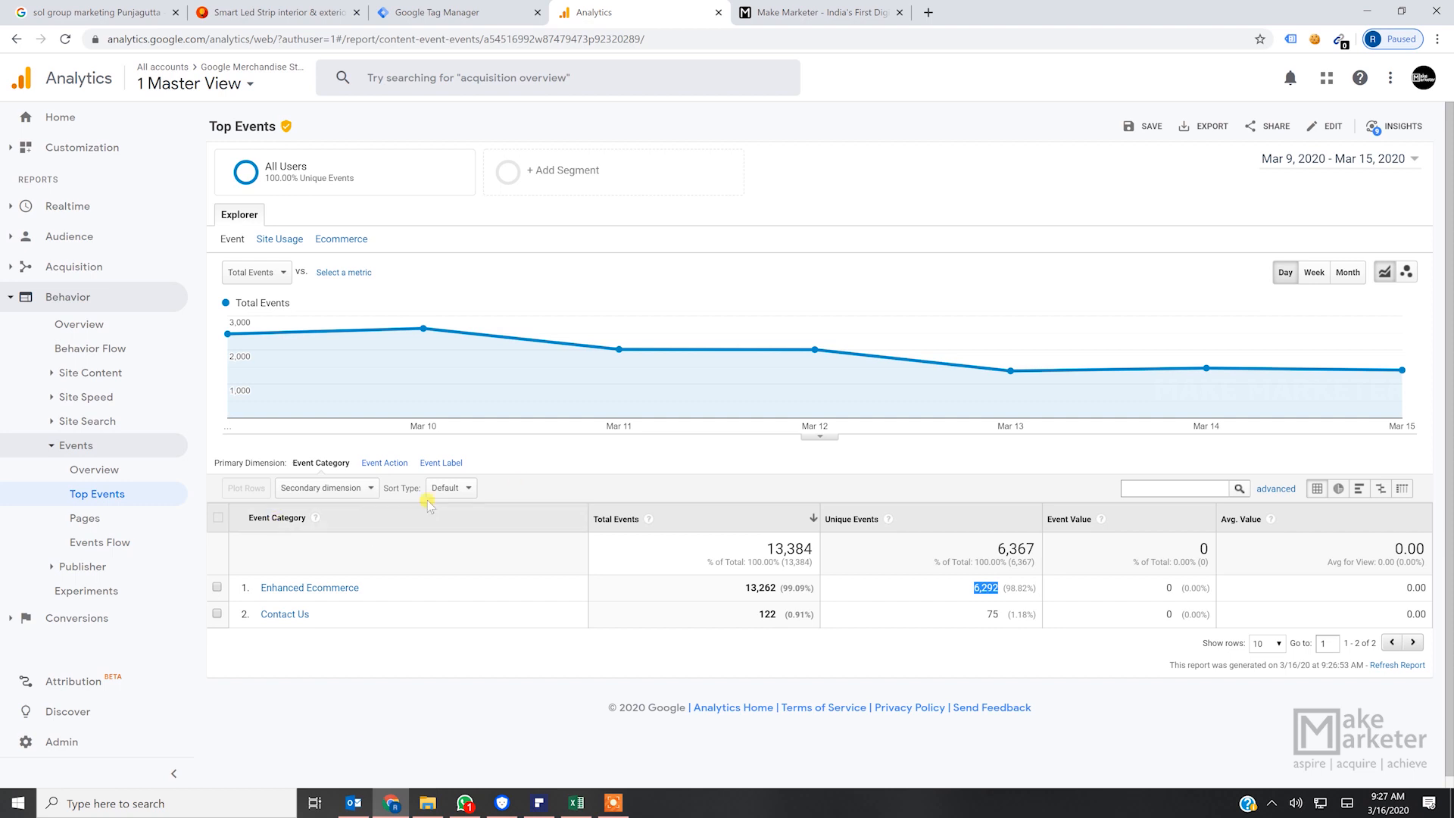
click(315, 589)
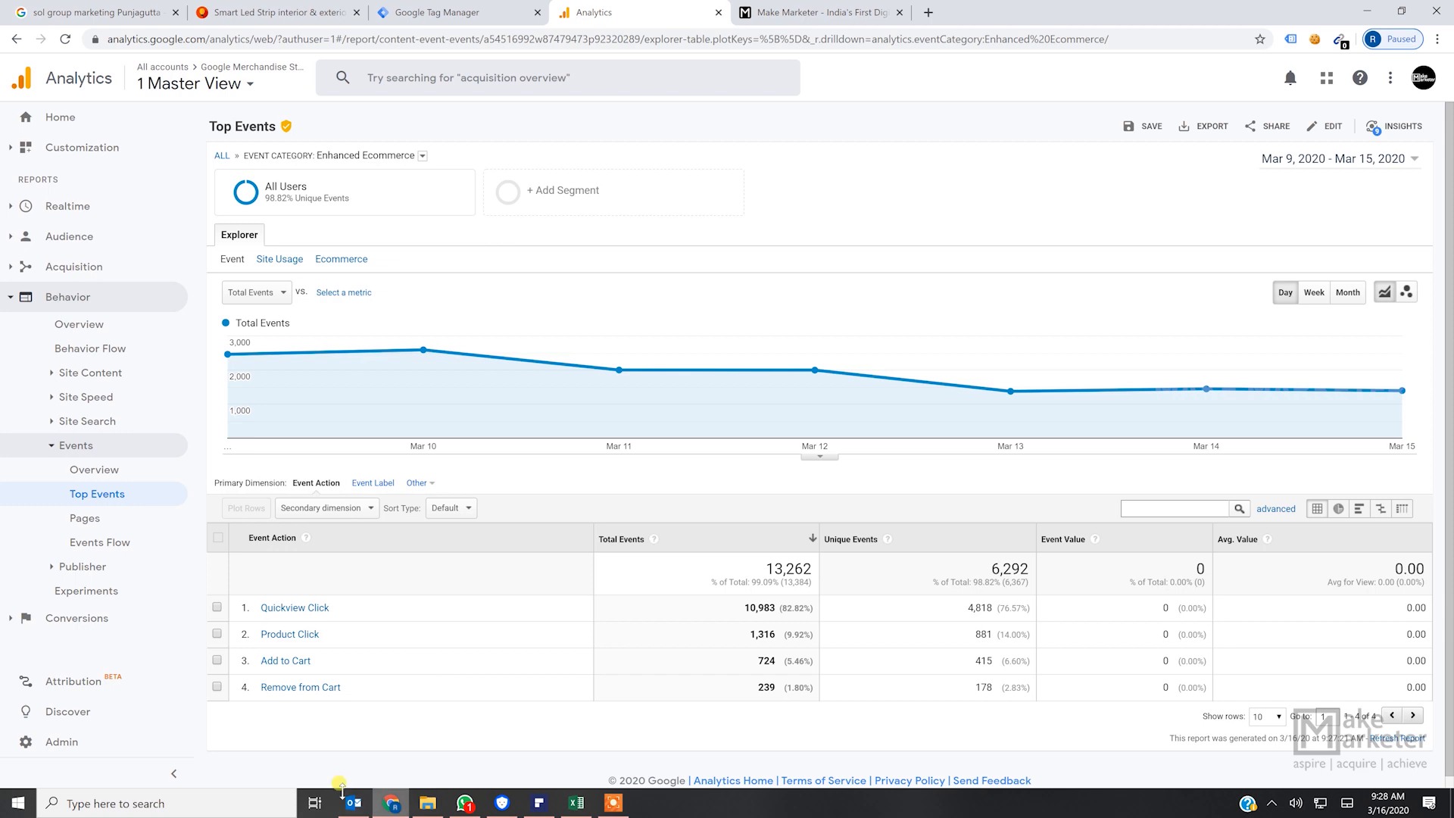
click(330, 508)
click(568, 474)
- Open the event Pages report, add Event Action as the secondary dimension and examine the action recorded for /store.html
click(102, 522)
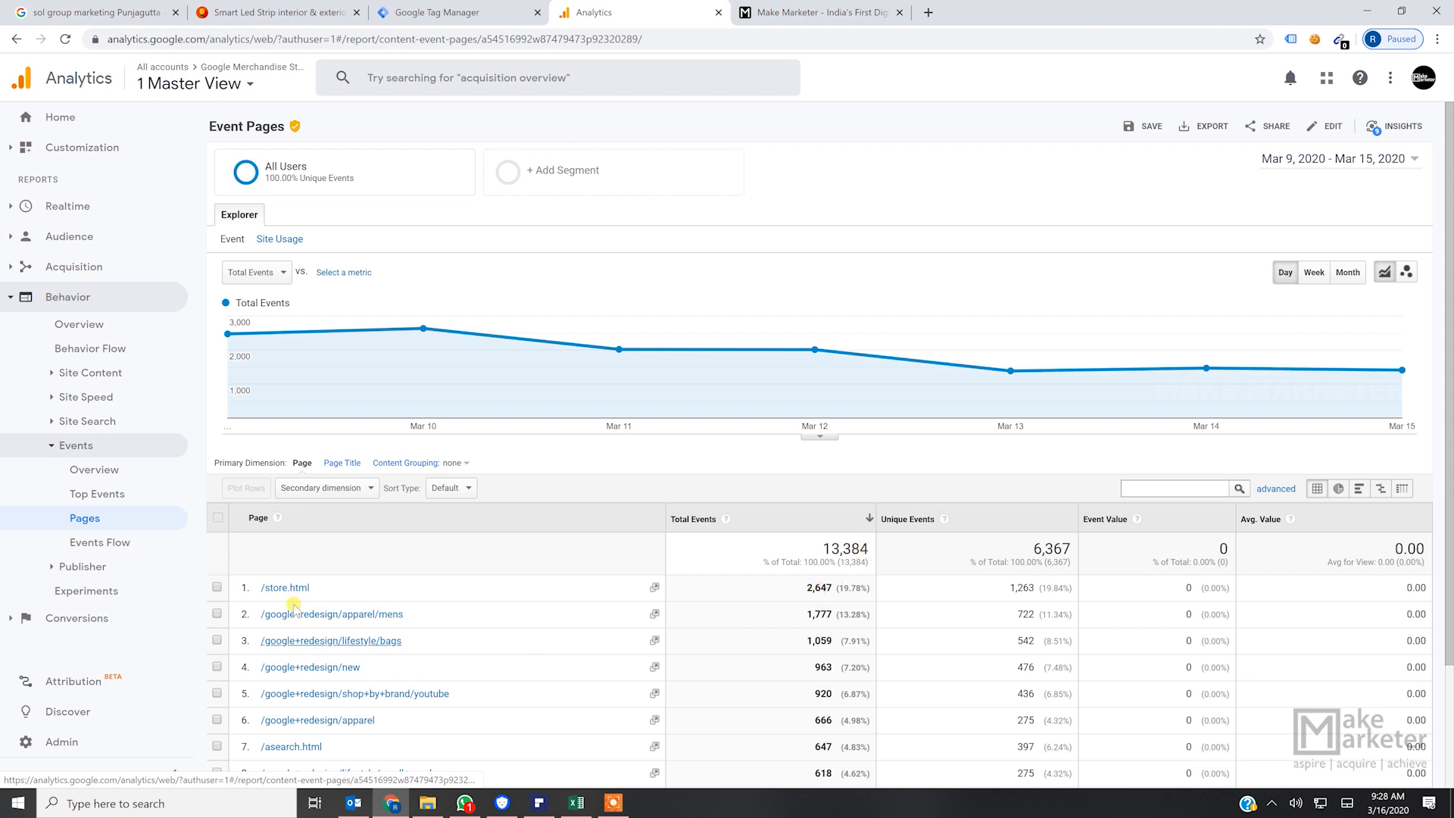
drag(260, 588, 294, 587)
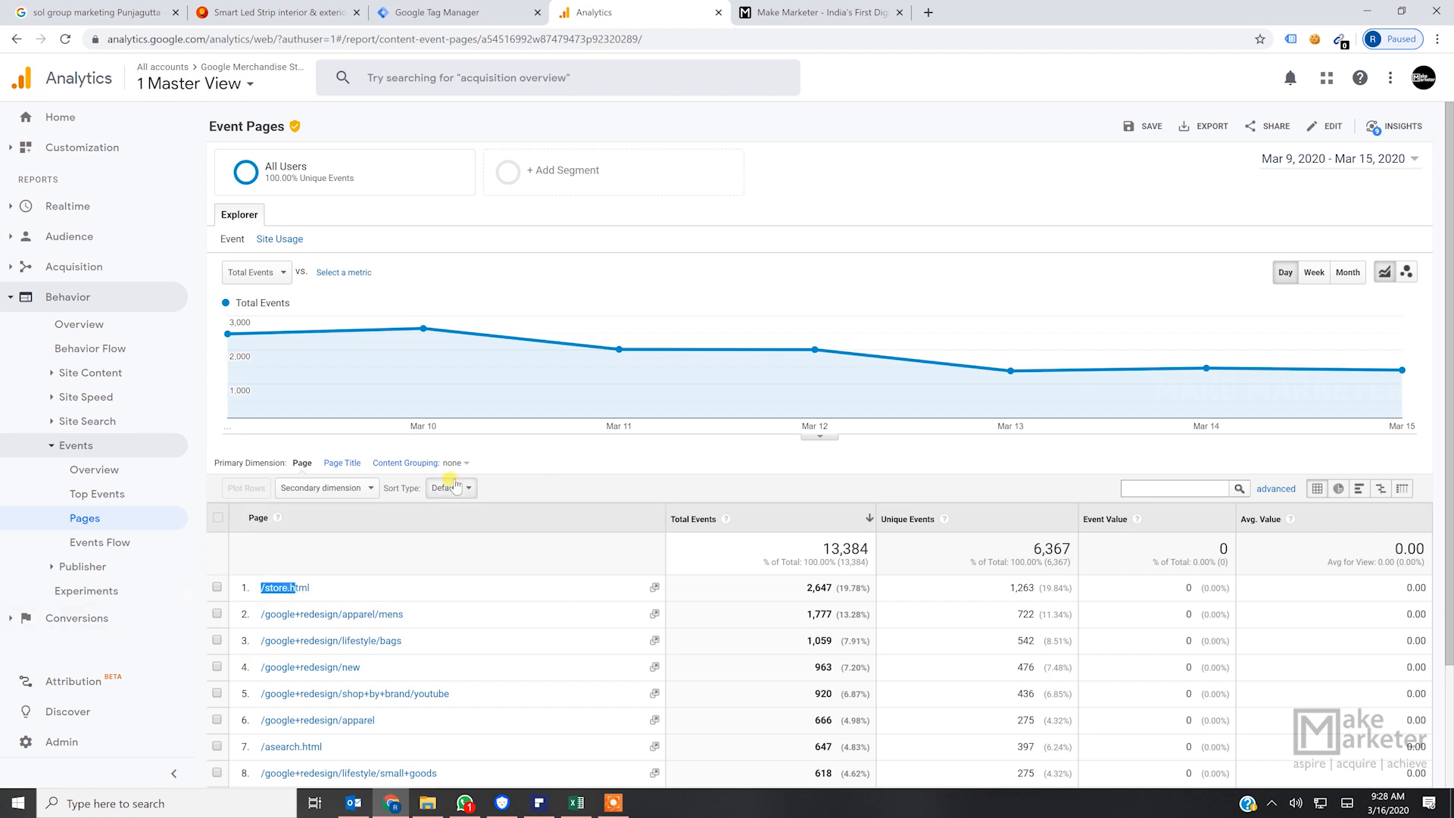
click(330, 488)
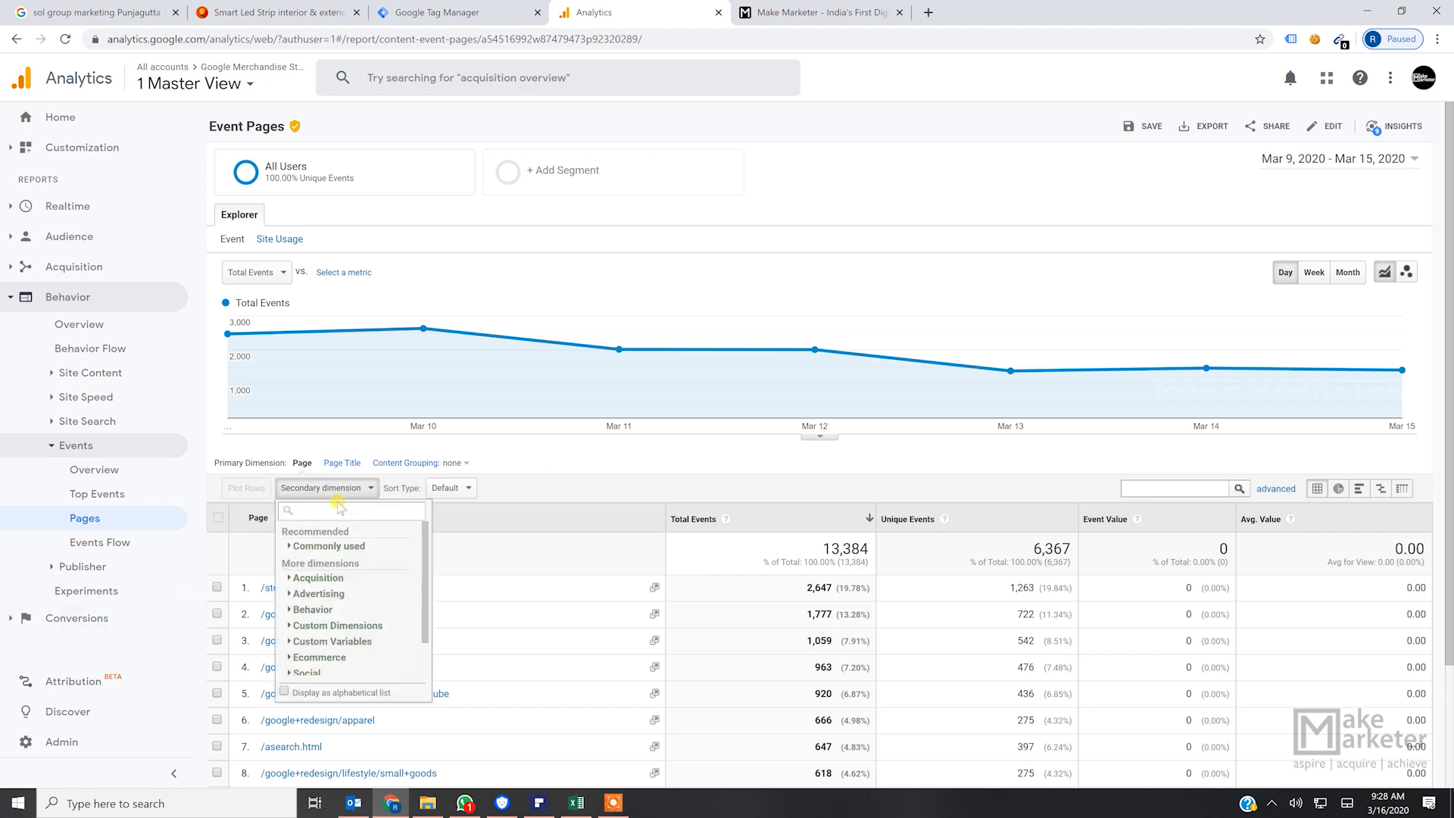
text(e)
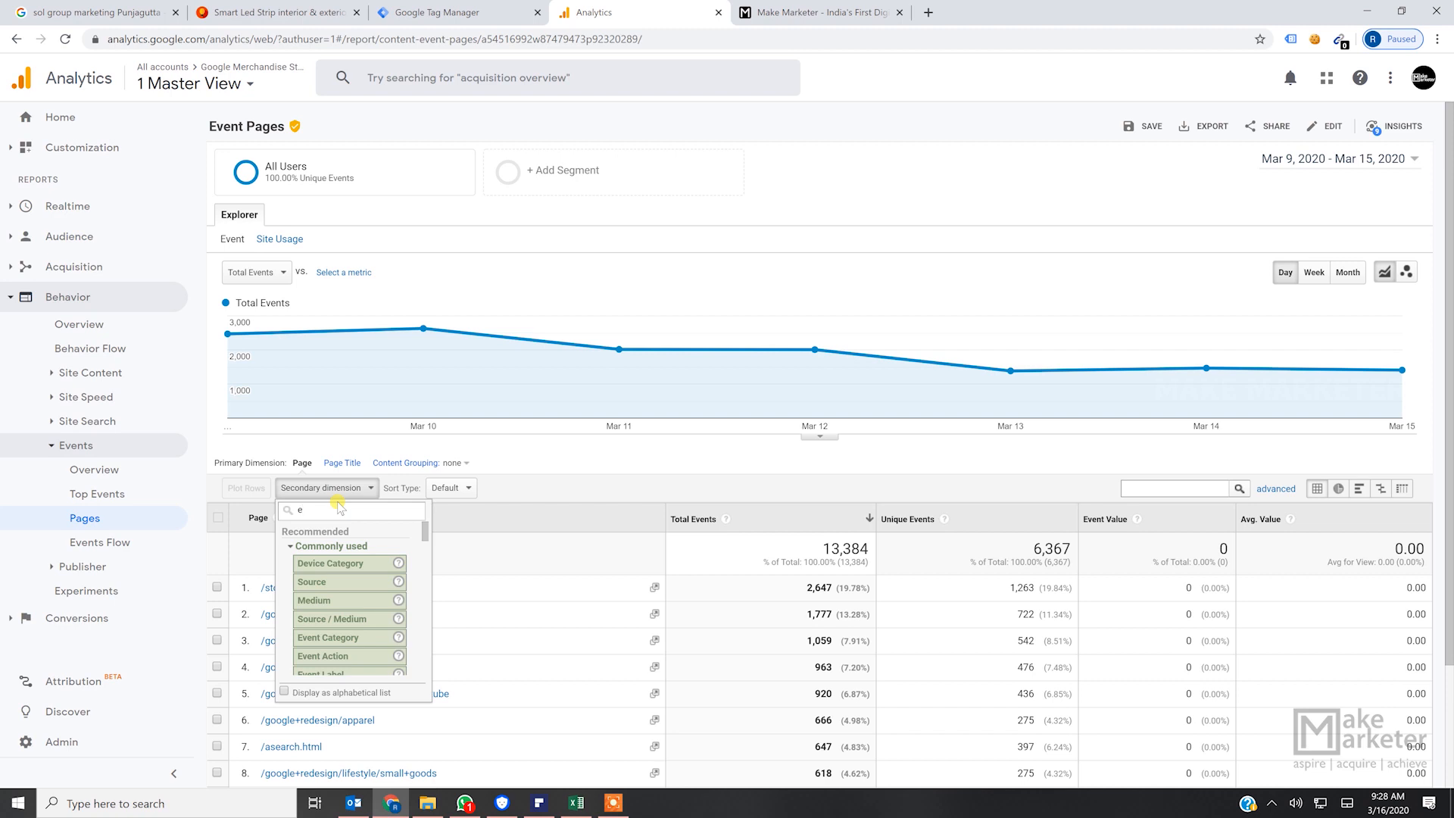
text(vent a)
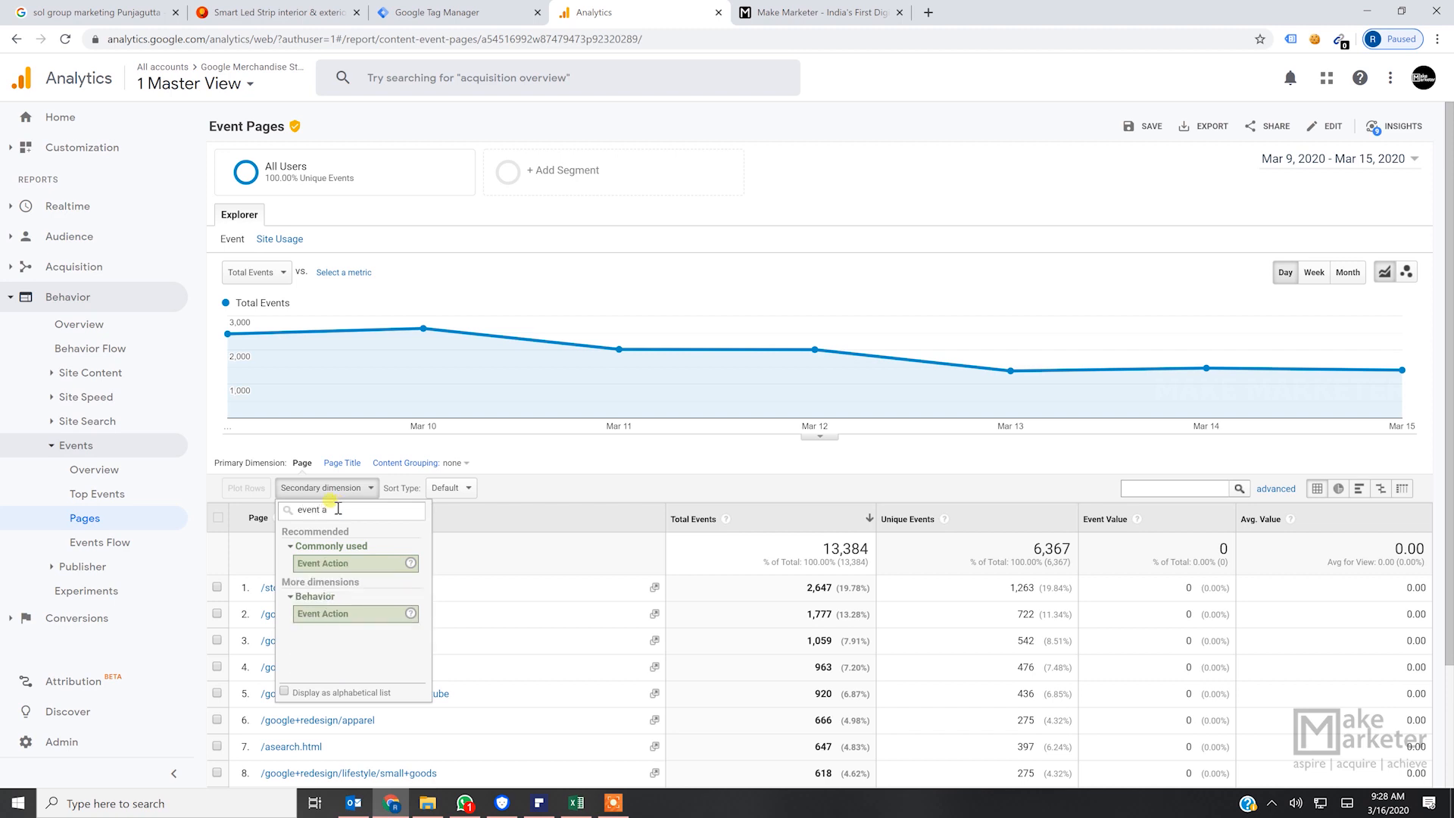
click(327, 563)
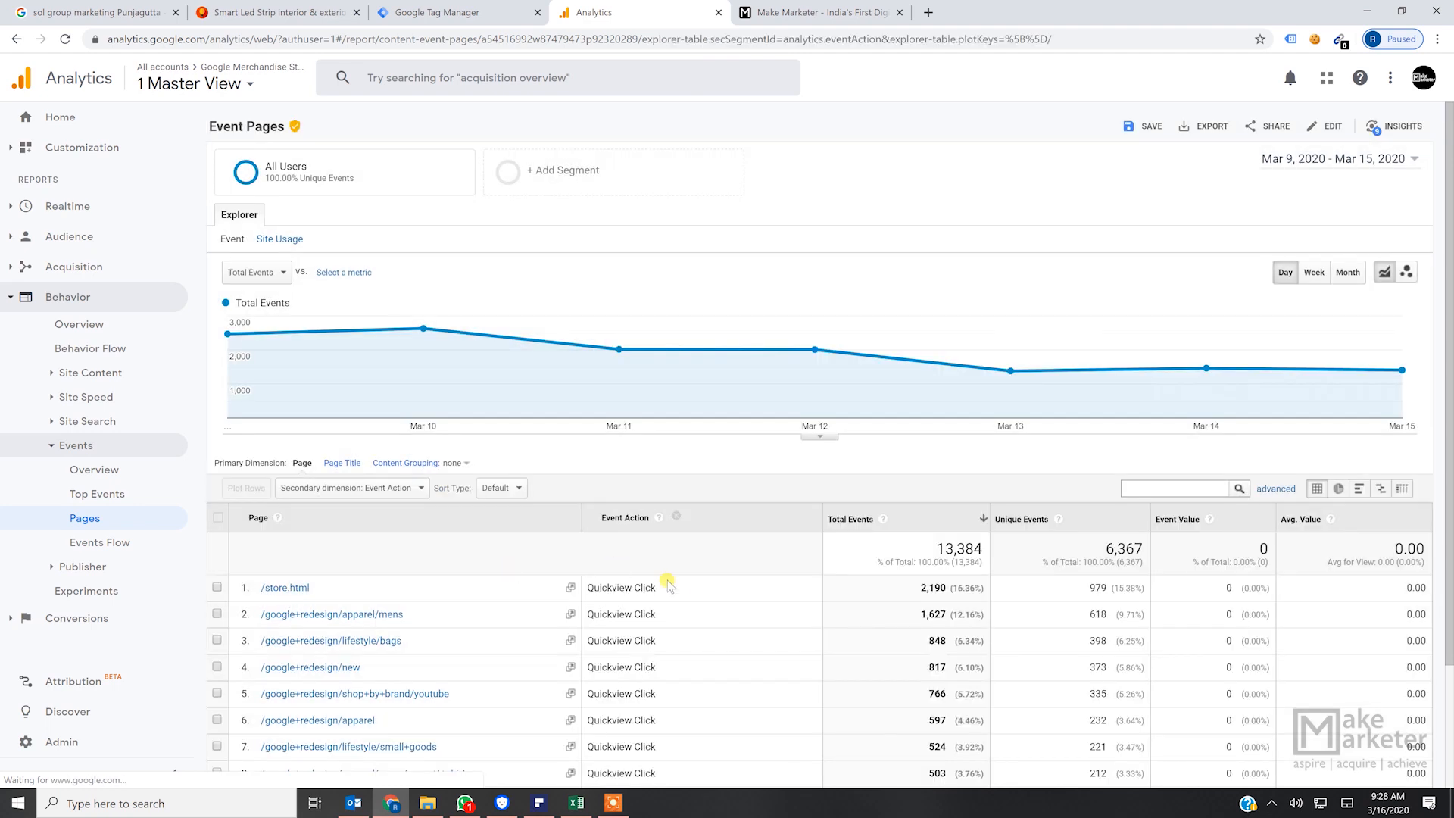
drag(655, 589, 591, 597)
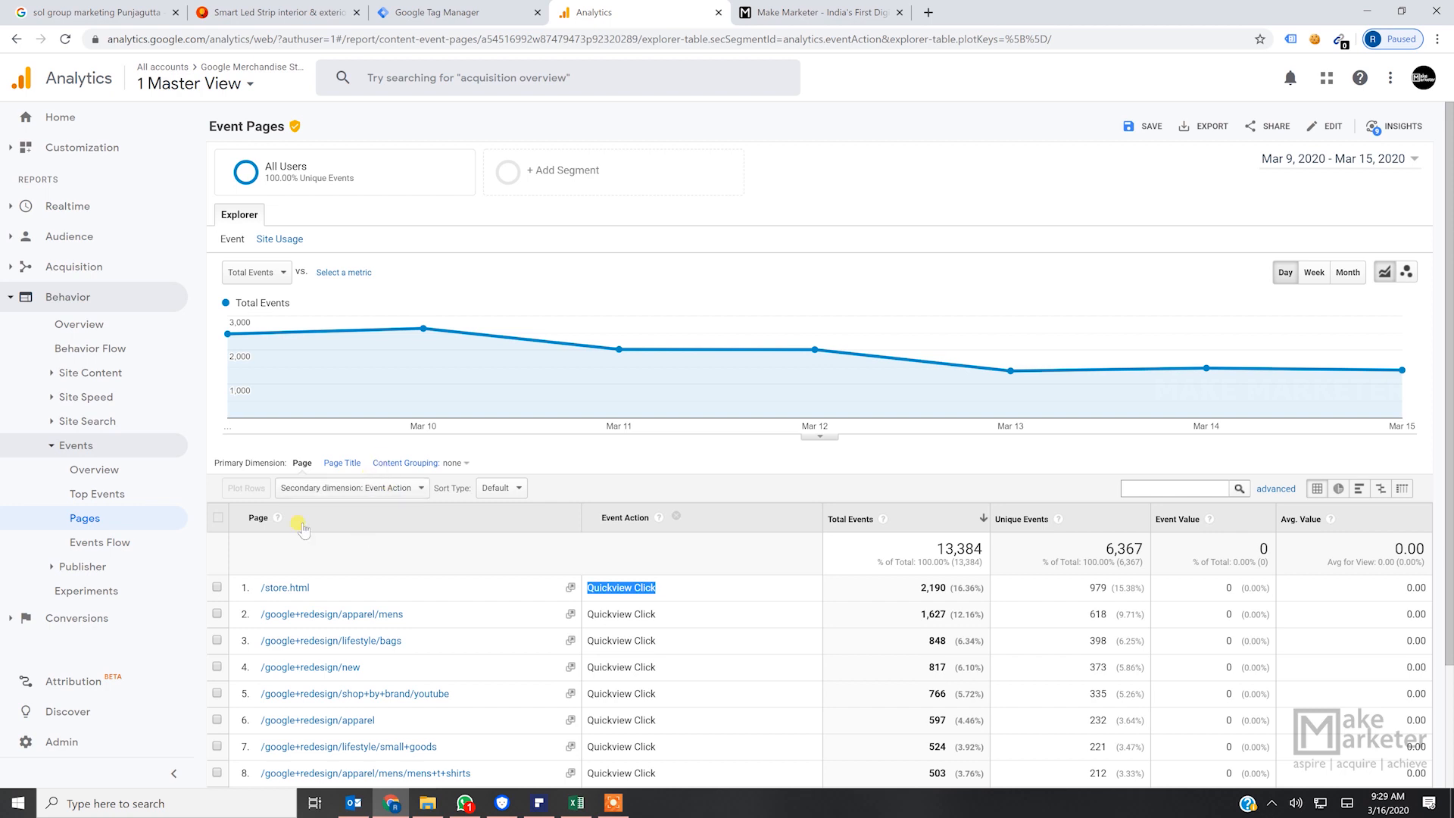
- Open the Events Flow report and set its level of detail to Category / Action
click(119, 542)
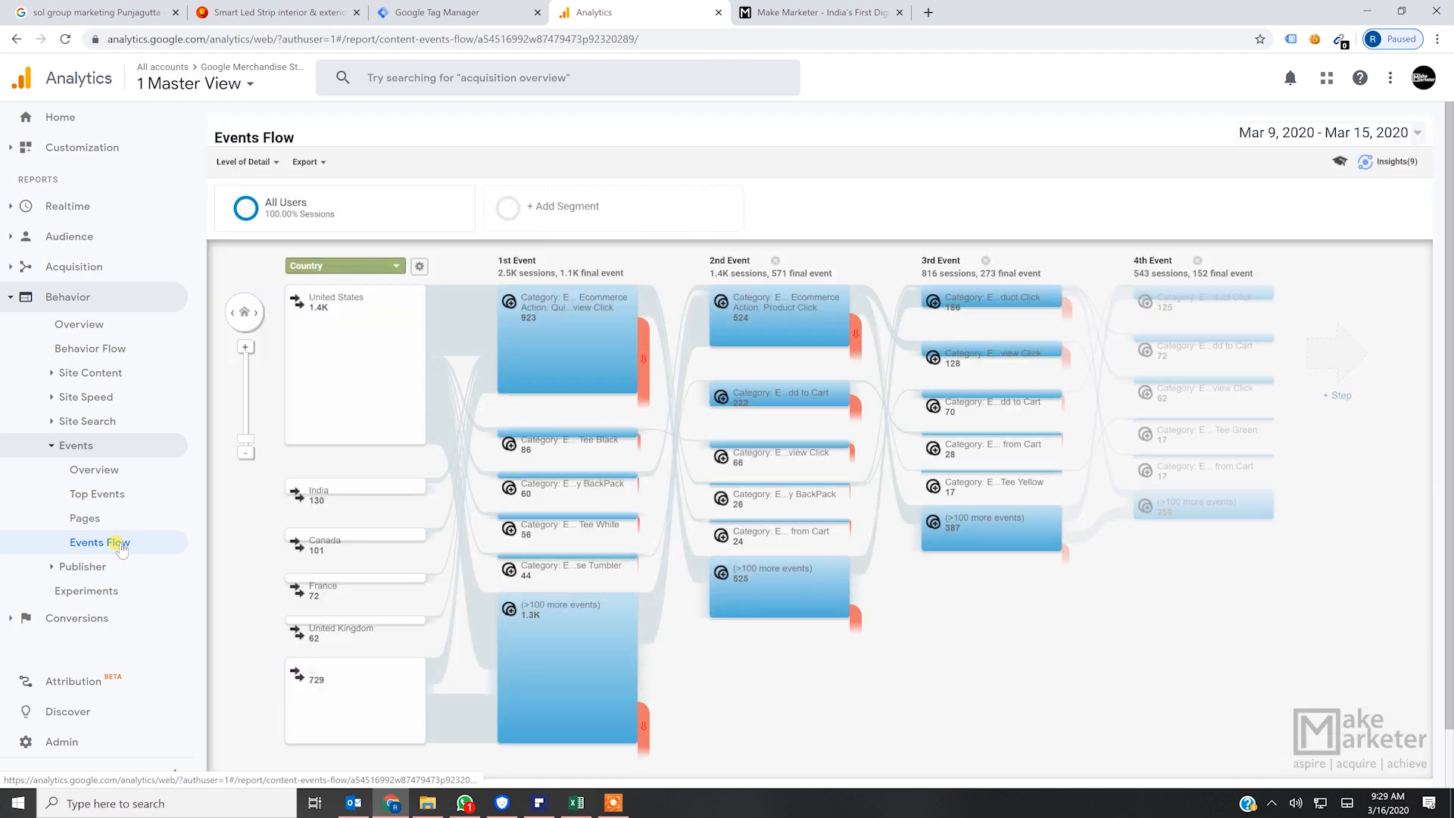
mouse_move(575, 333)
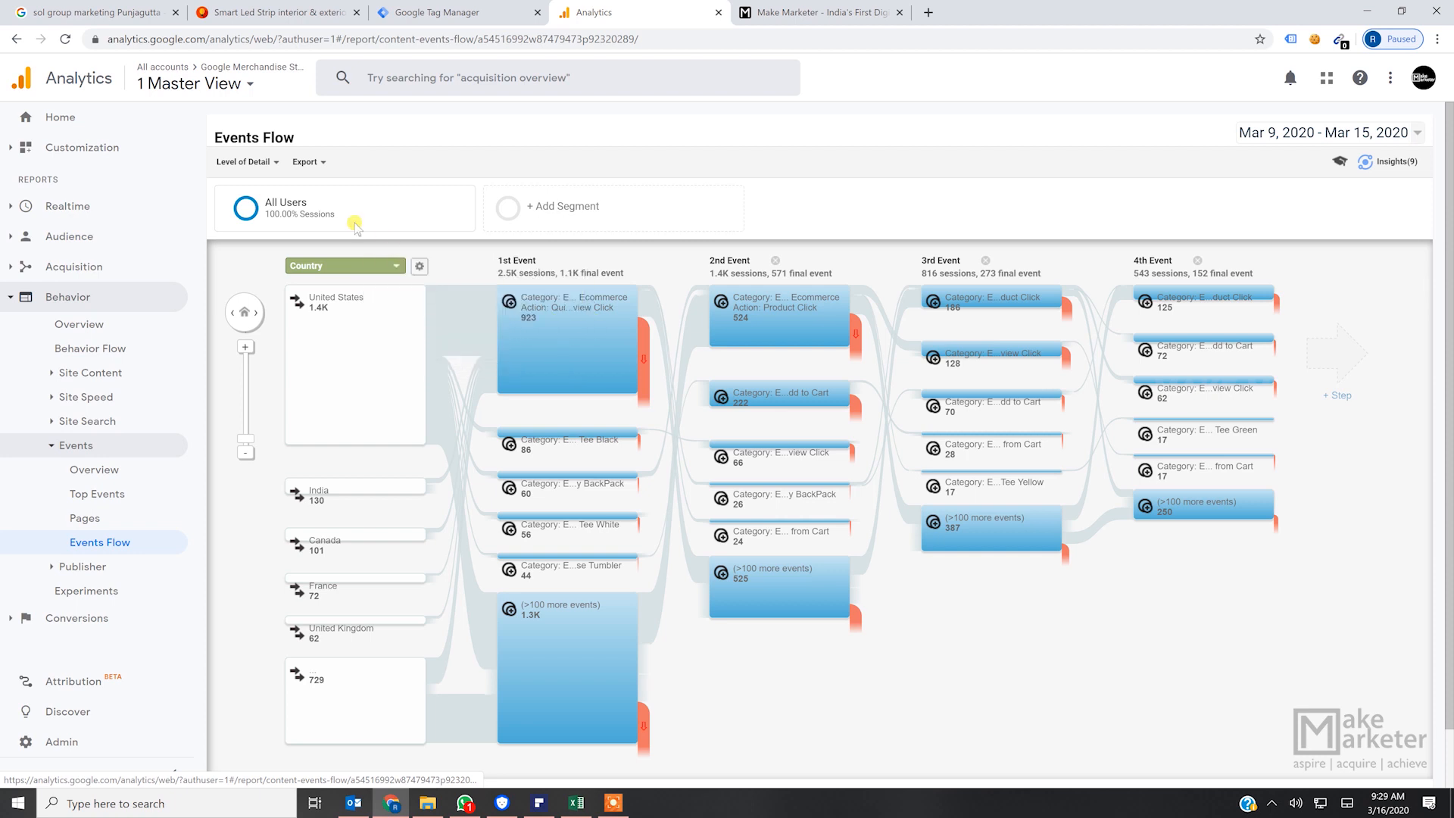
click(274, 161)
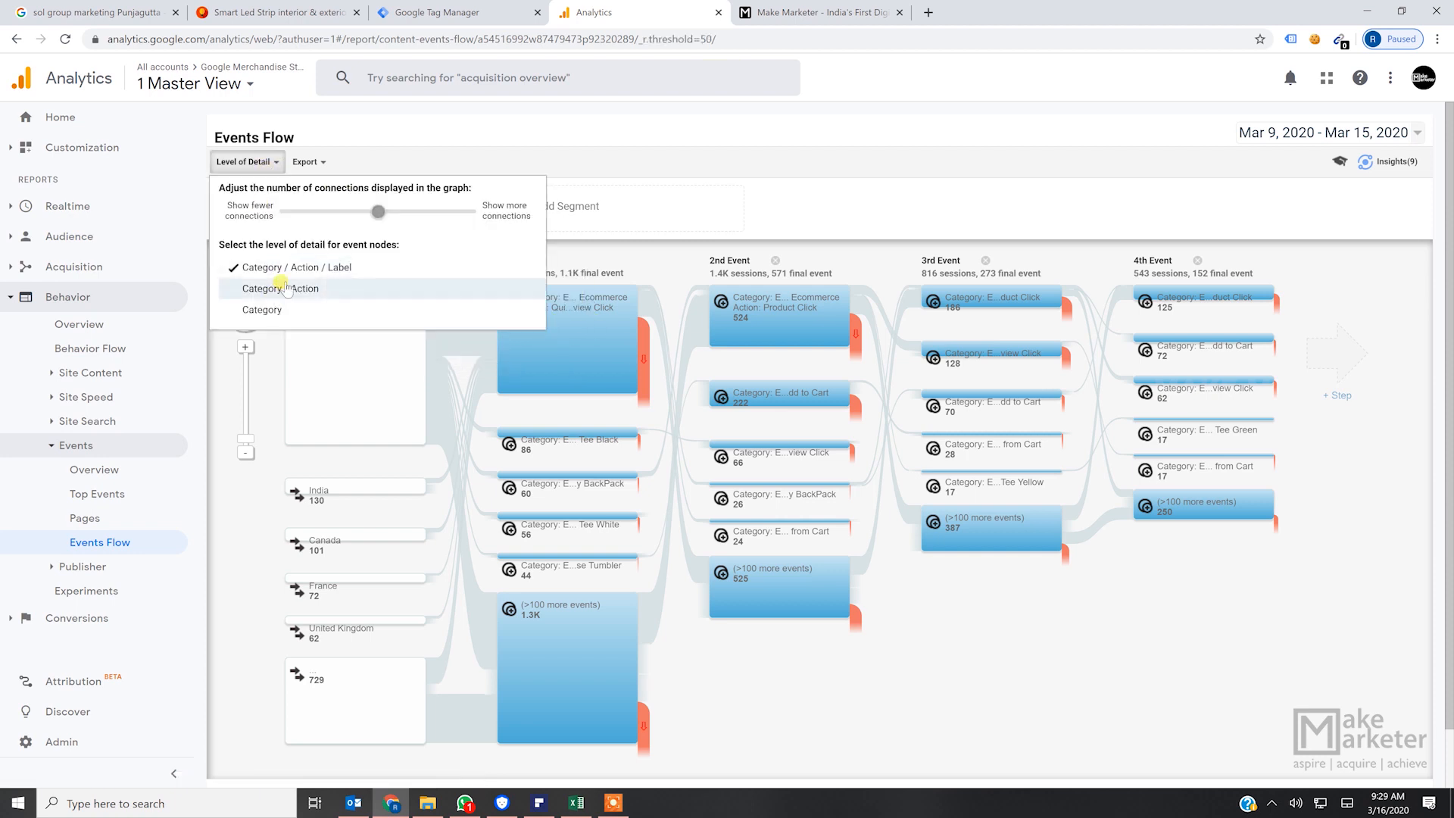
click(276, 292)
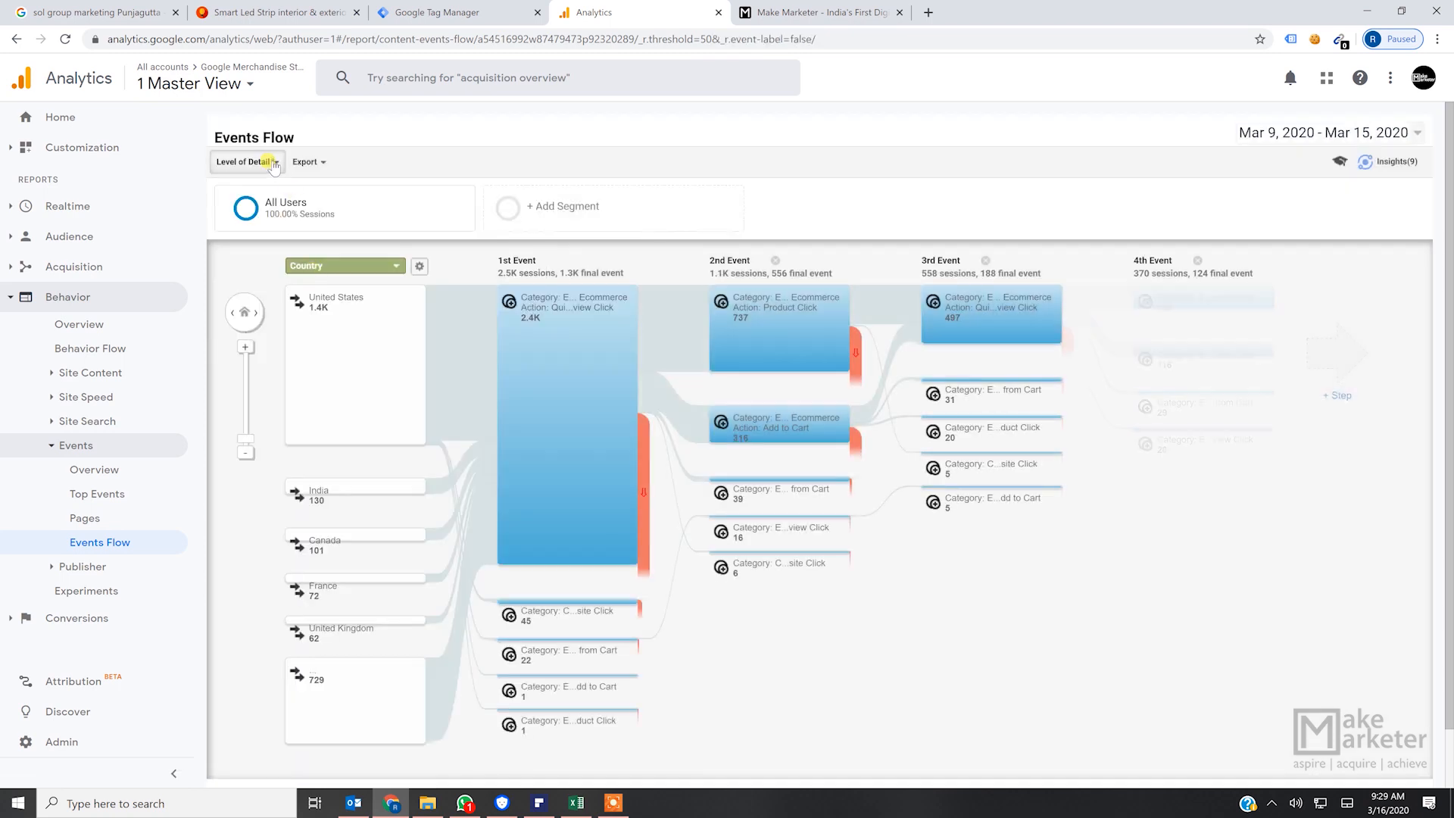
- Set the Events Flow level of detail to Category and examine the first and second event nodes
click(276, 161)
click(323, 288)
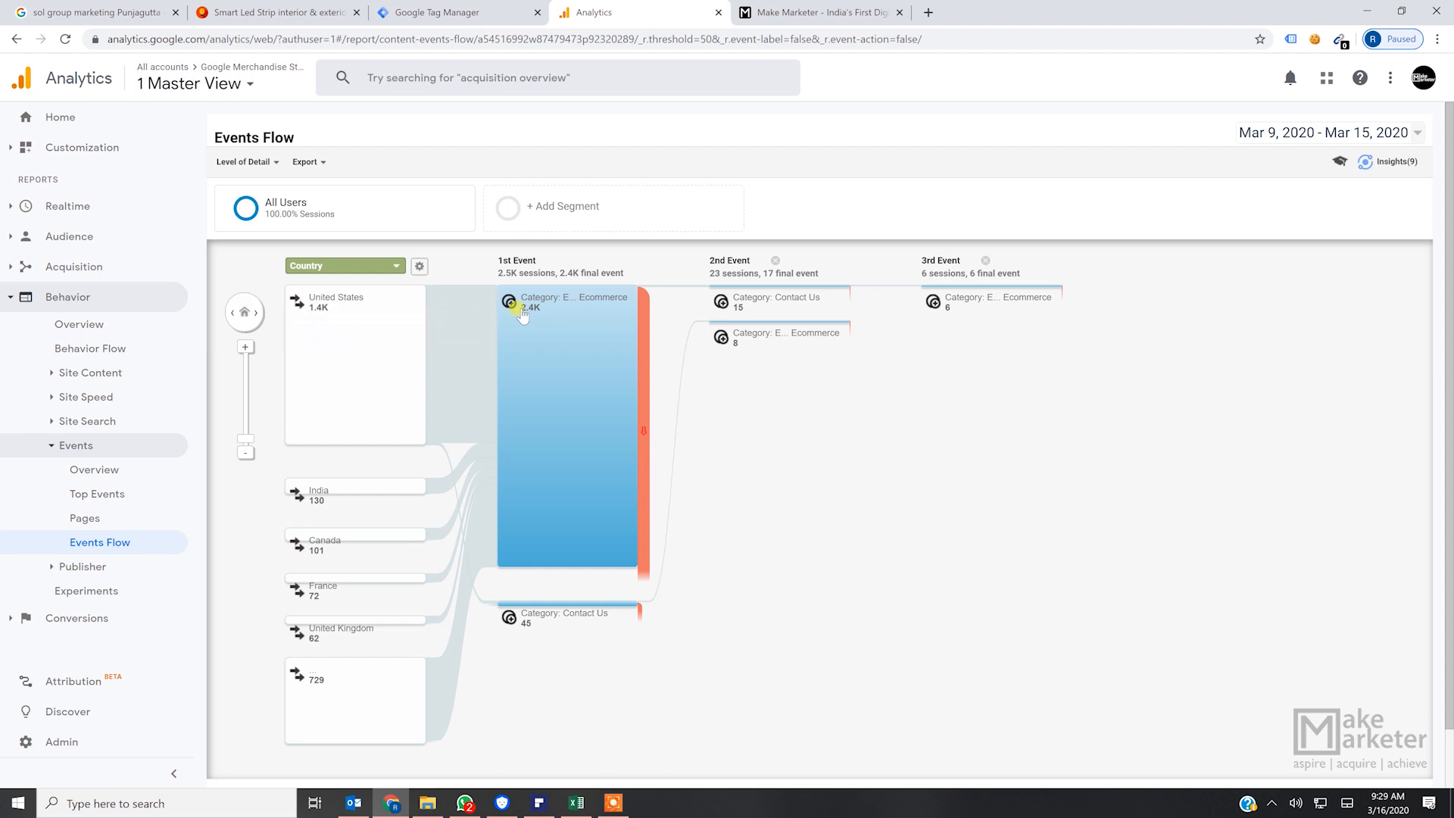
mouse_move(530, 315)
mouse_move(740, 300)
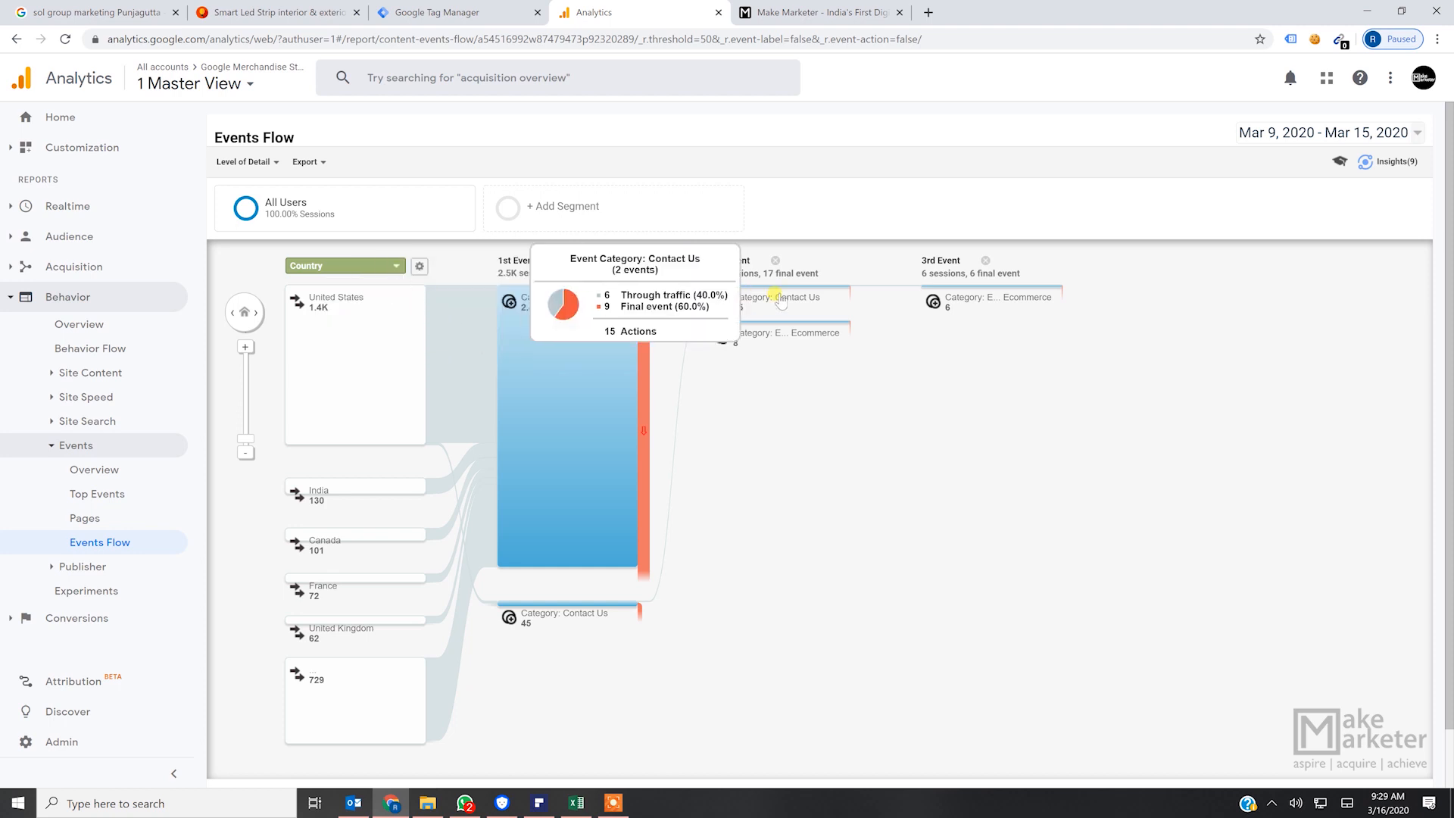
- Switch the Events Flow back to Category / Action, examine the second to fourth event nodes, and reload the report
click(272, 162)
click(294, 291)
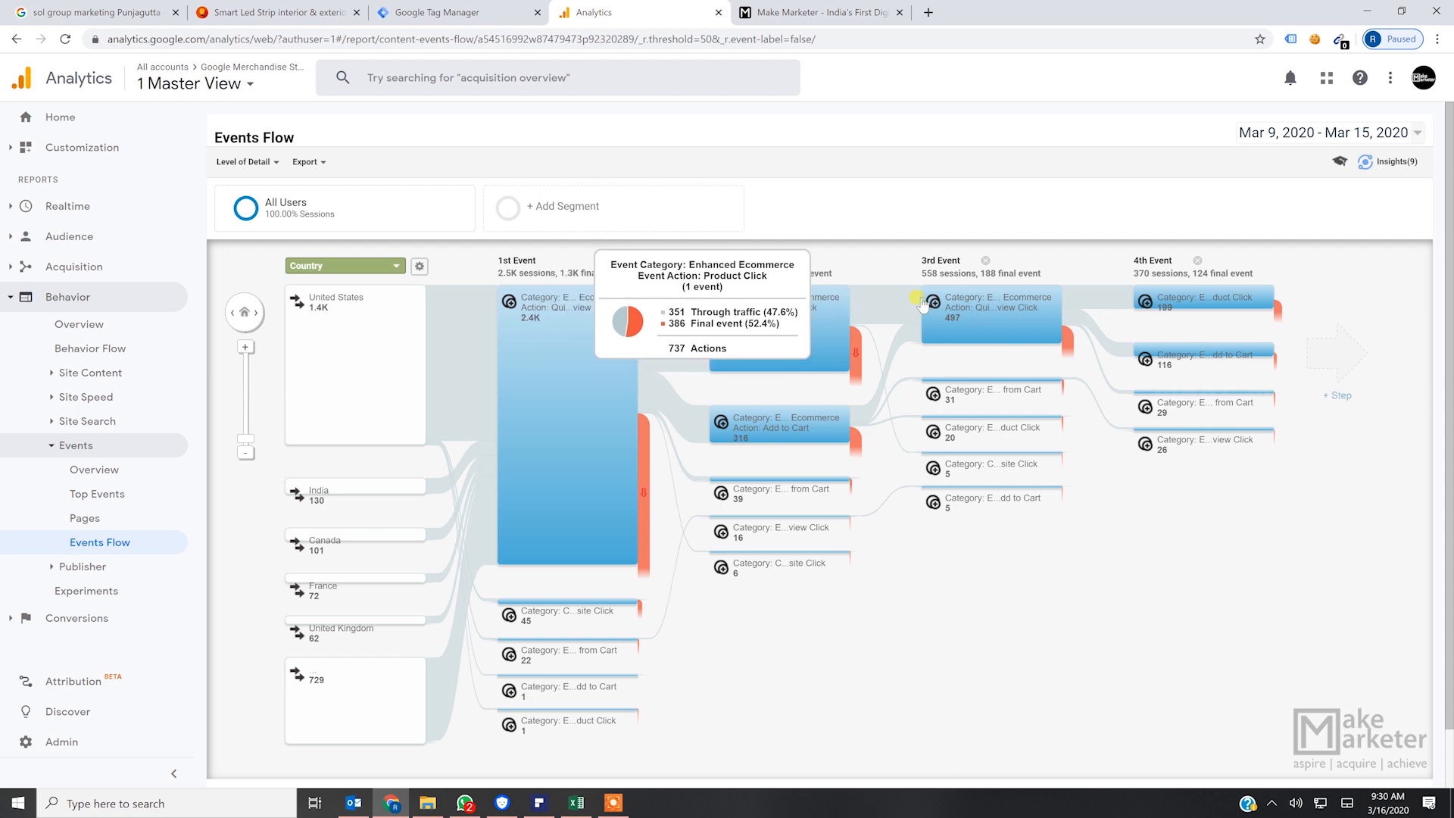
mouse_move(966, 312)
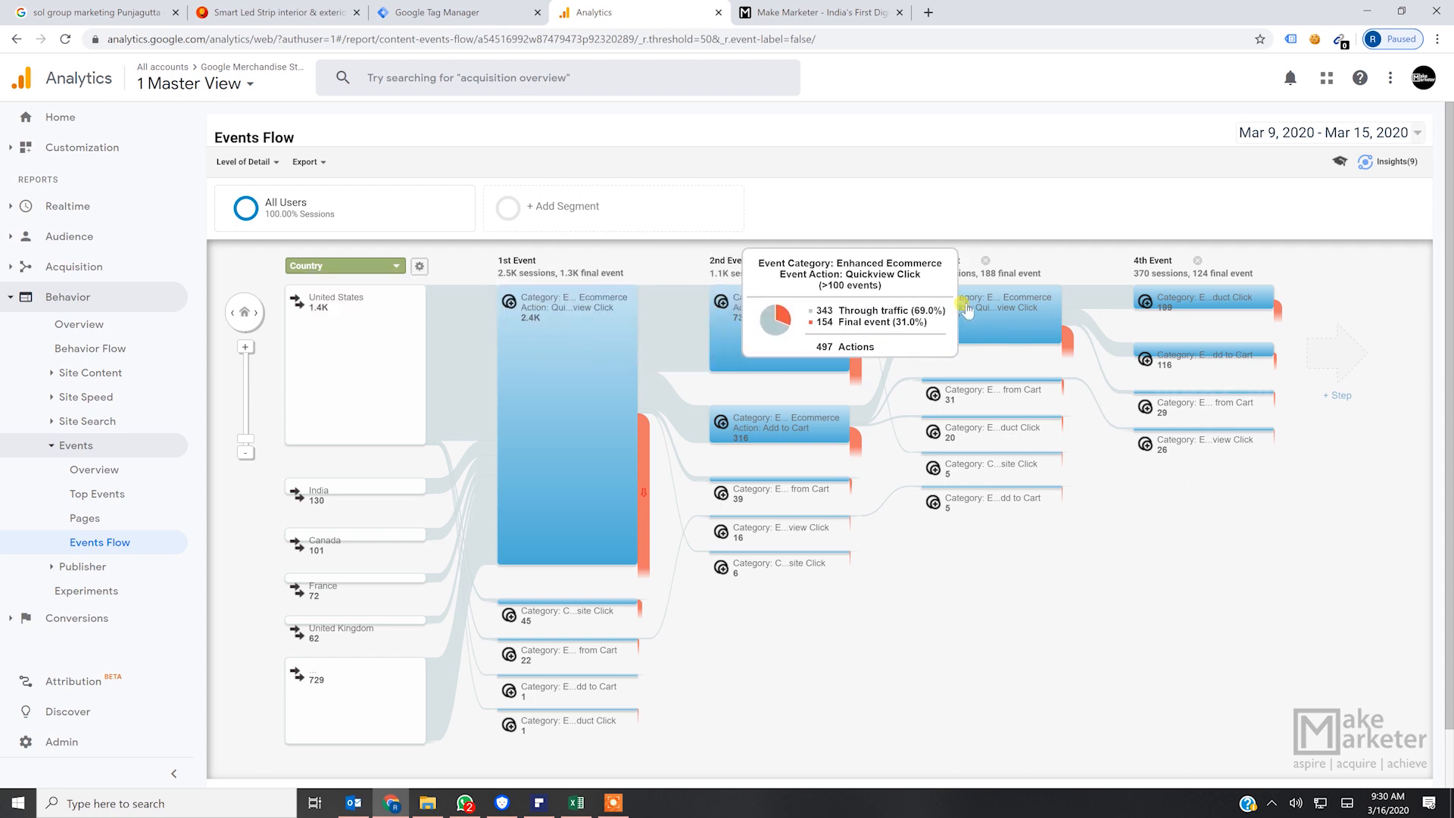
mouse_move(1174, 303)
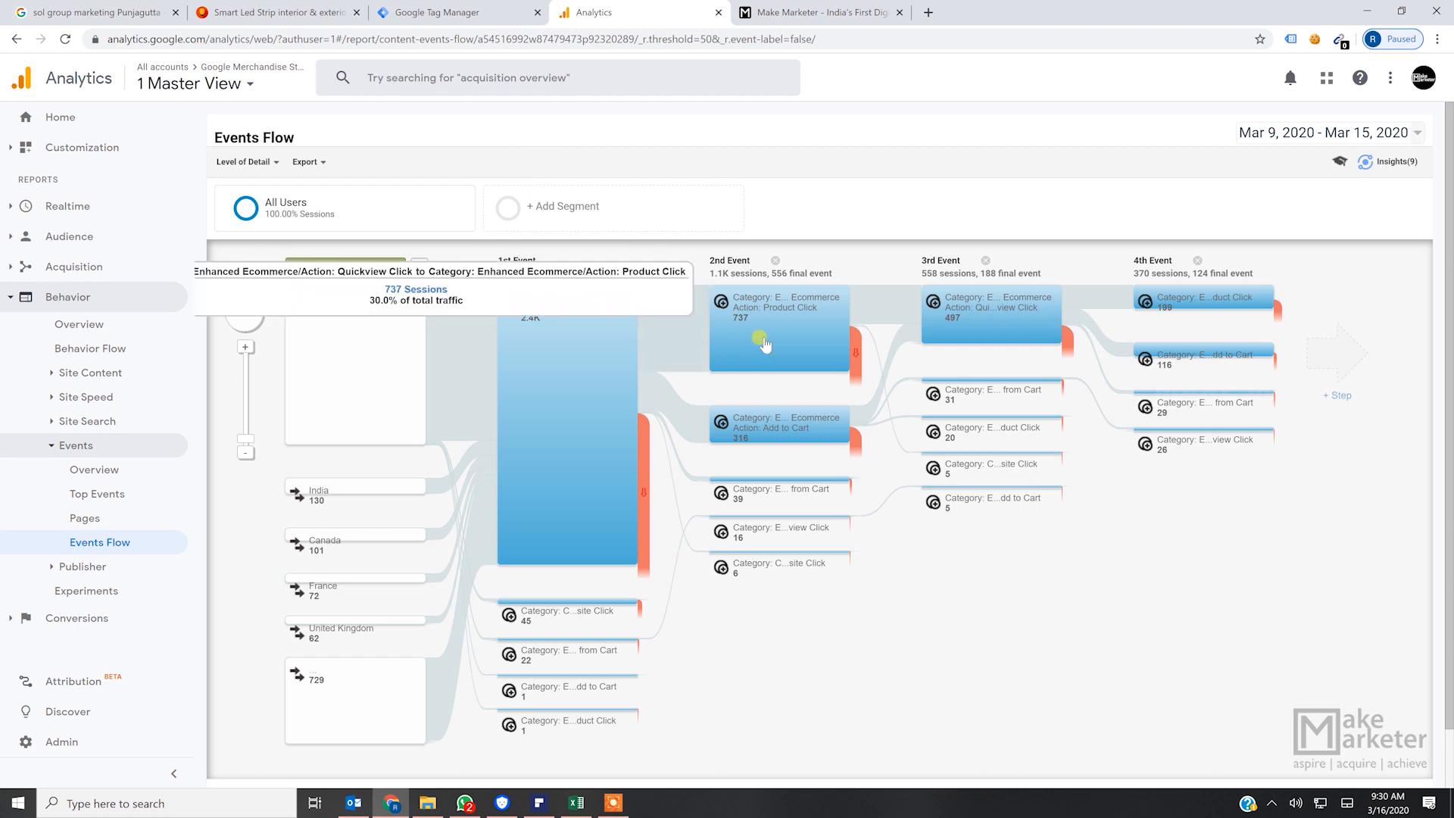
scroll(914, 595, down, 1)
scroll(915, 596, up, 1)
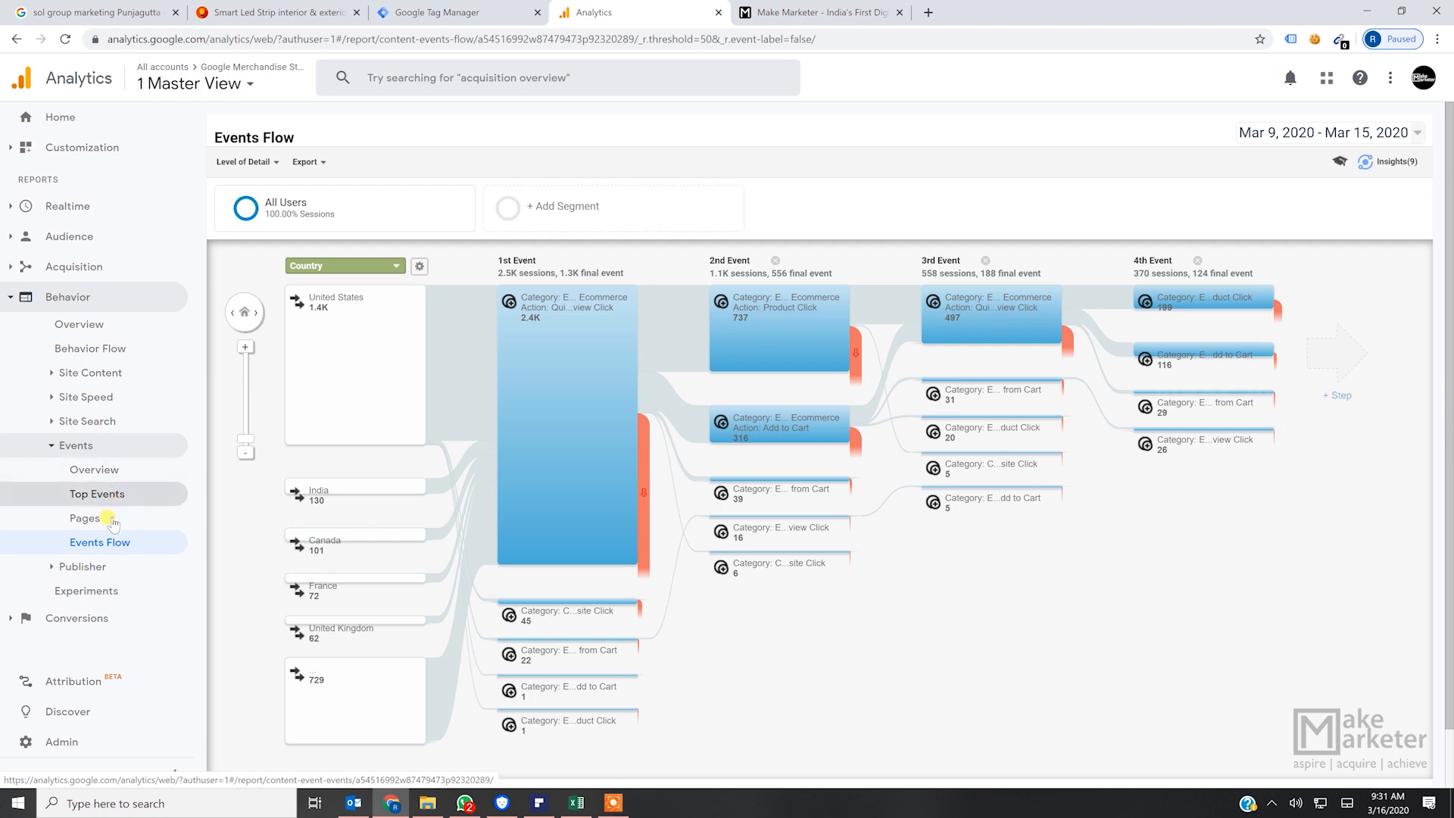
click(117, 544)
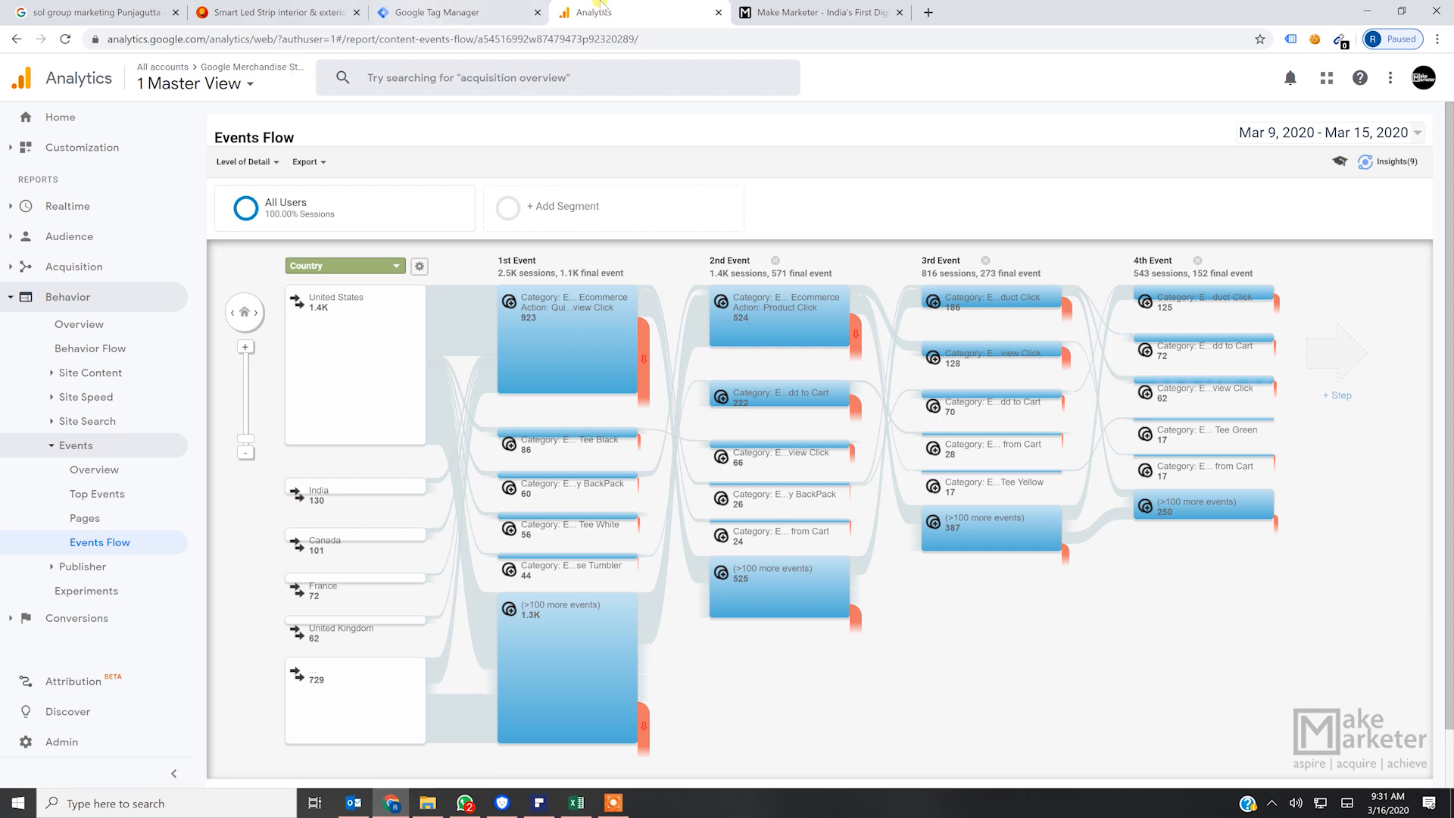
- Switch to the Make Marketer website and look through its home page sections
click(858, 13)
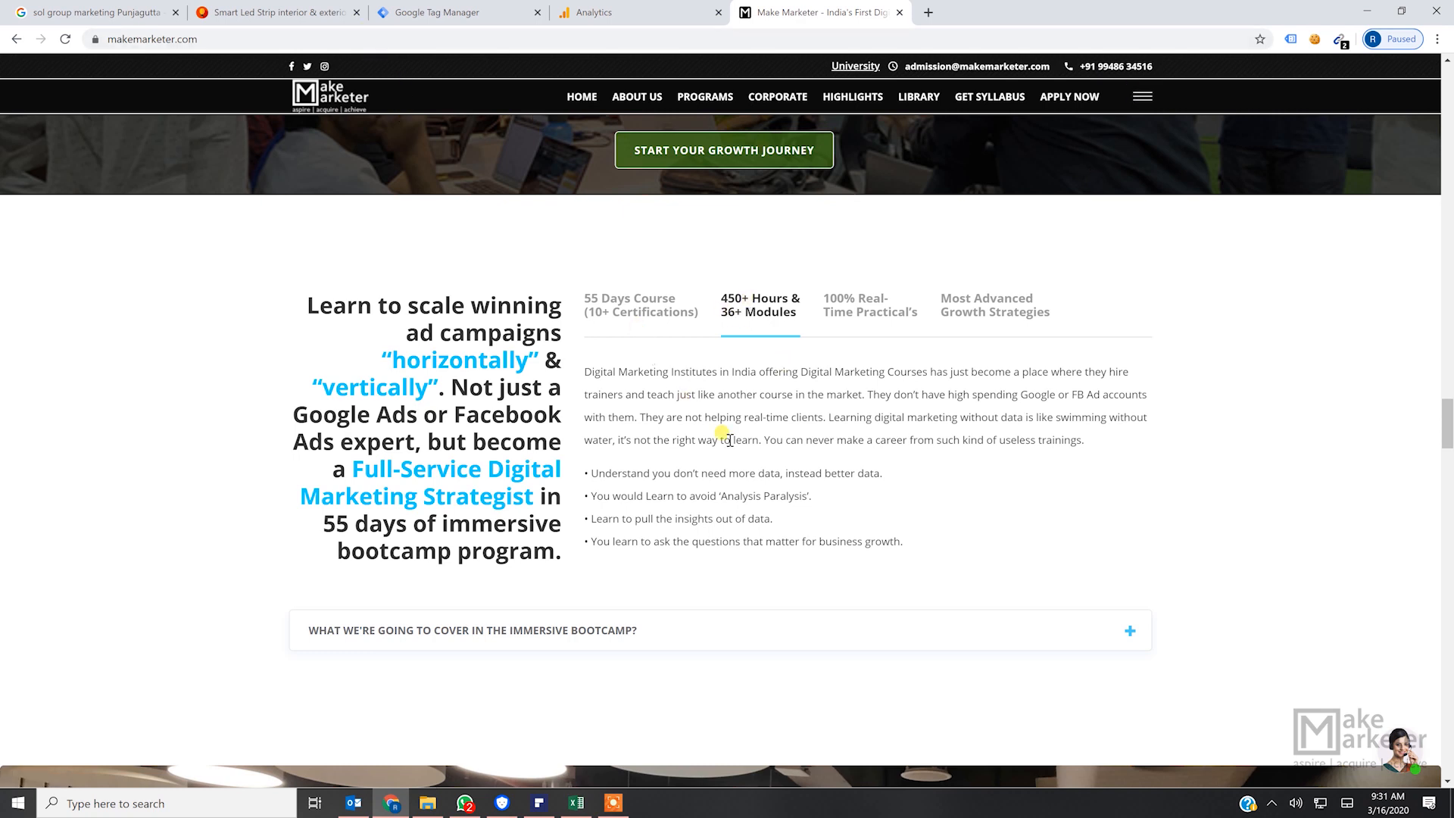
scroll(896, 535, down, 1)
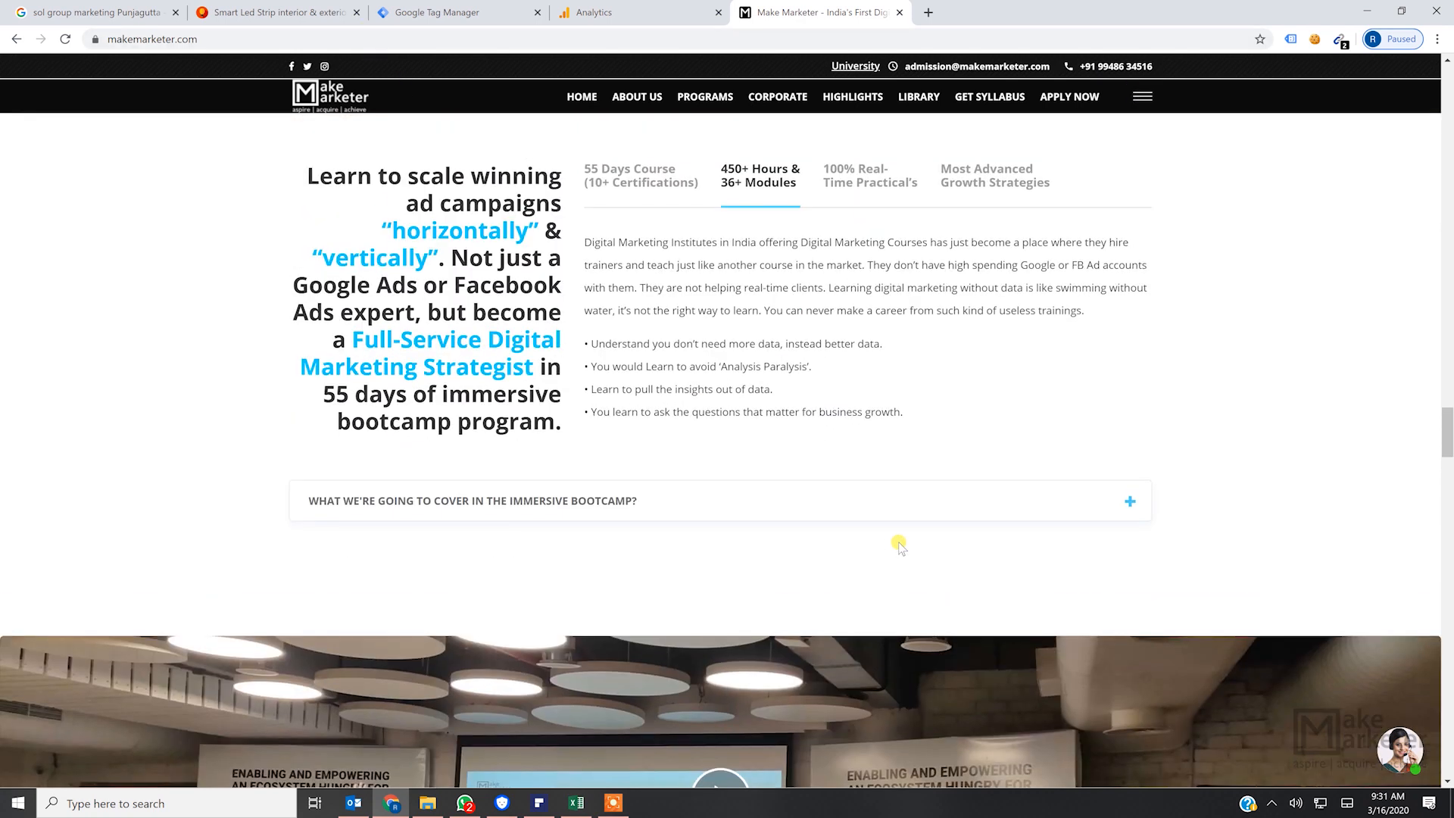
scroll(898, 542, up, 8)
scroll(897, 549, up, 20)
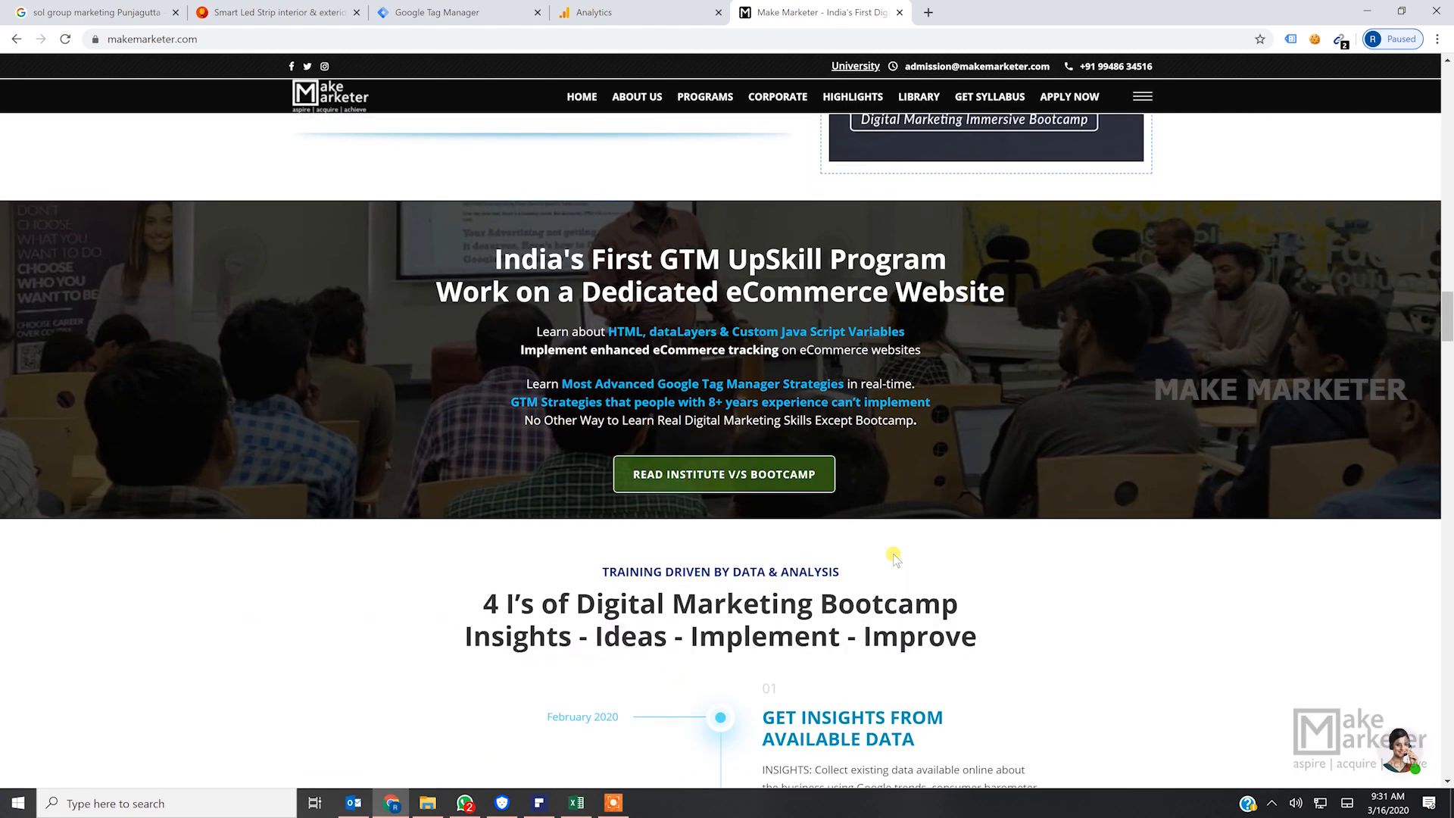
- Return to Google Analytics, open the Admin page and switch to the brighteriors account's Brighteriors property
click(664, 13)
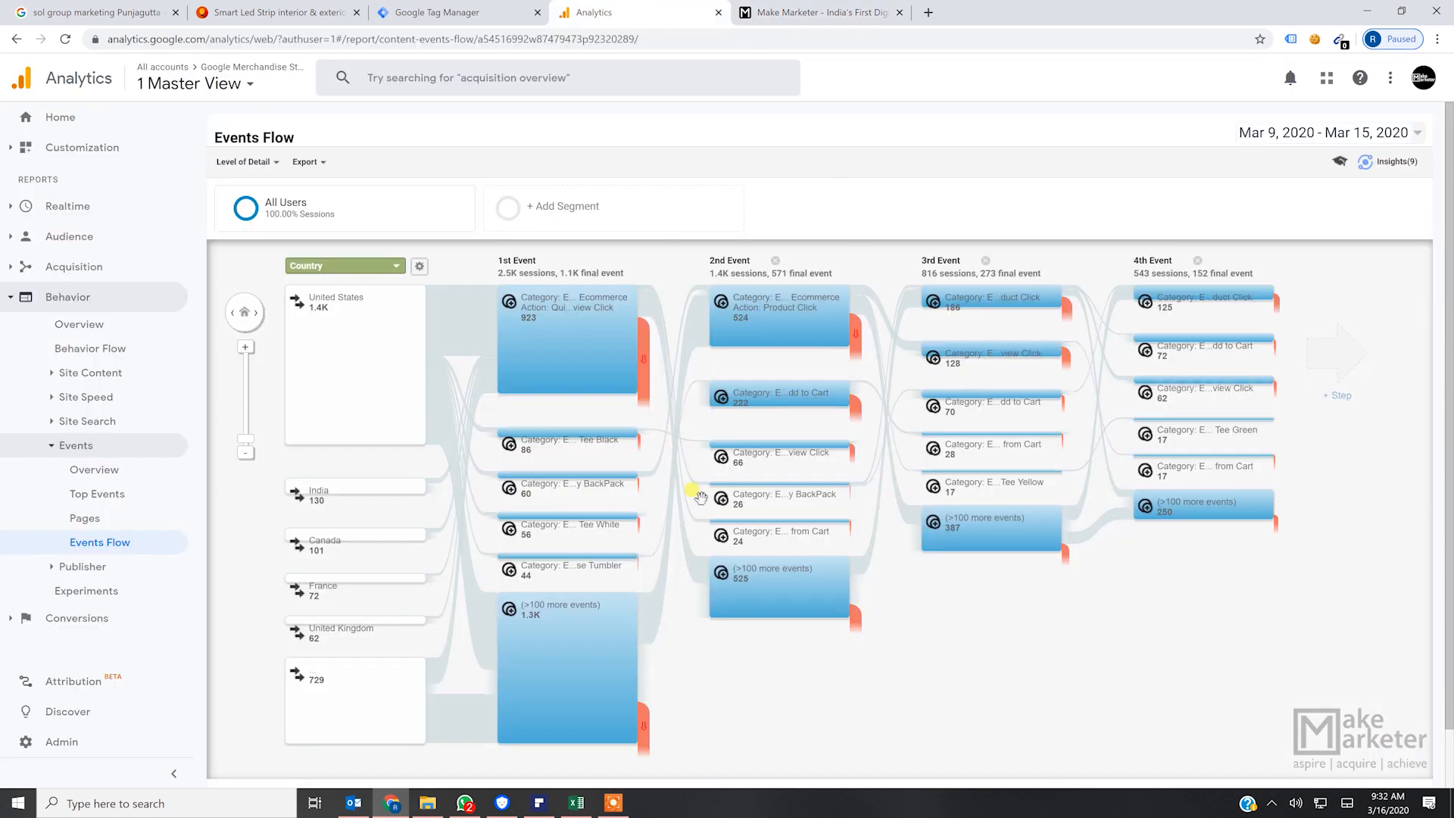
click(62, 742)
click(173, 78)
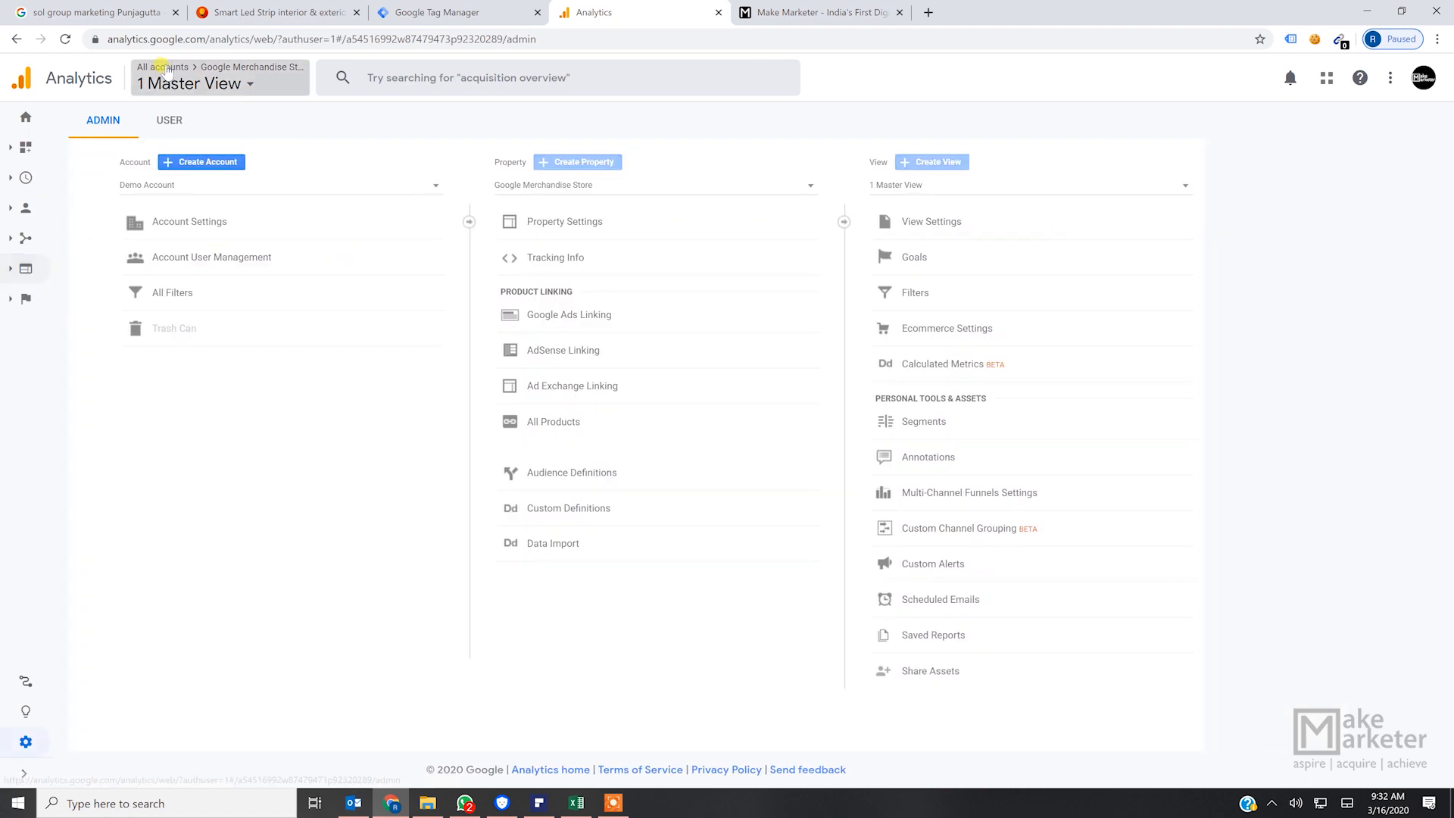
click(107, 241)
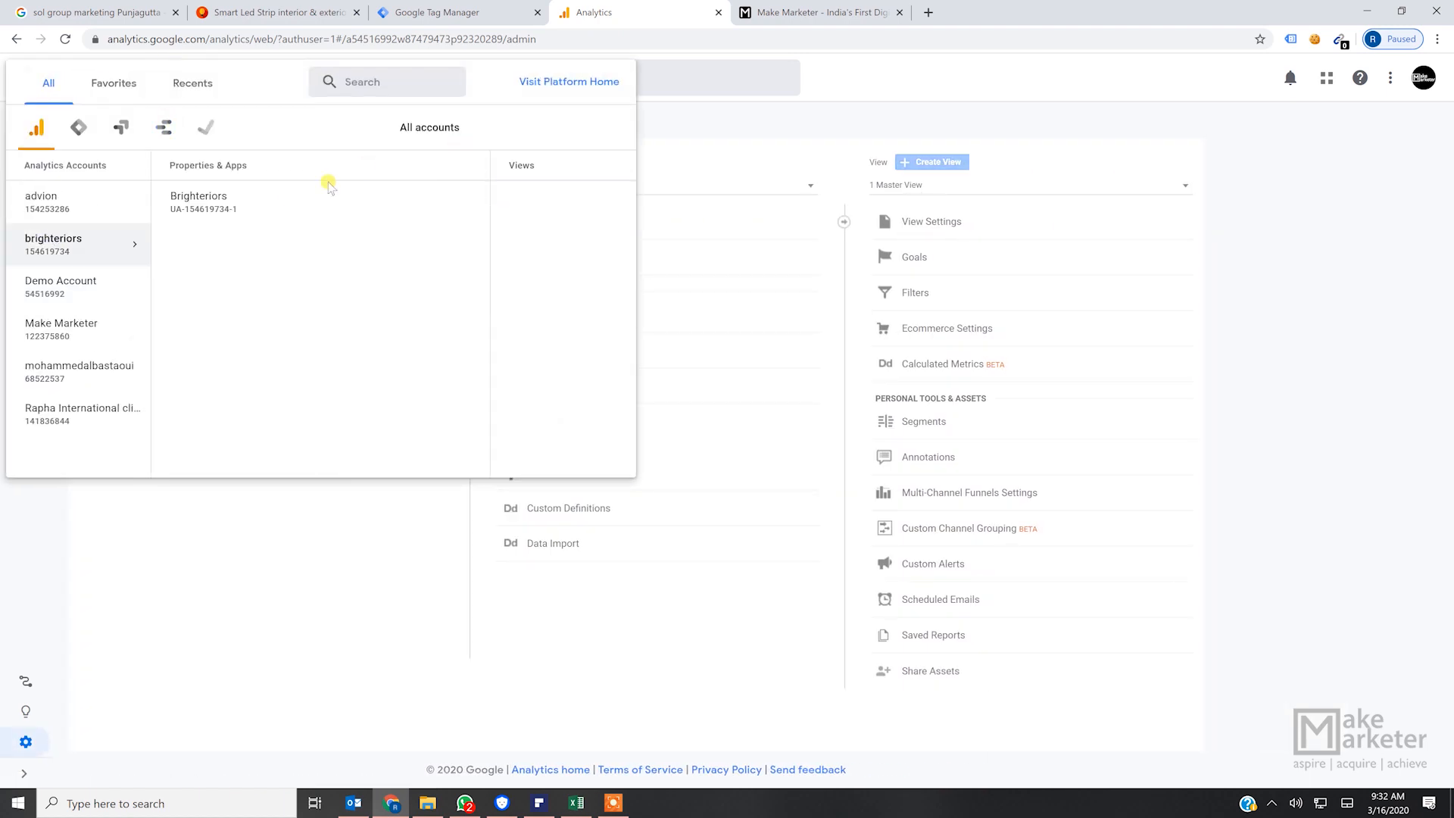
click(425, 201)
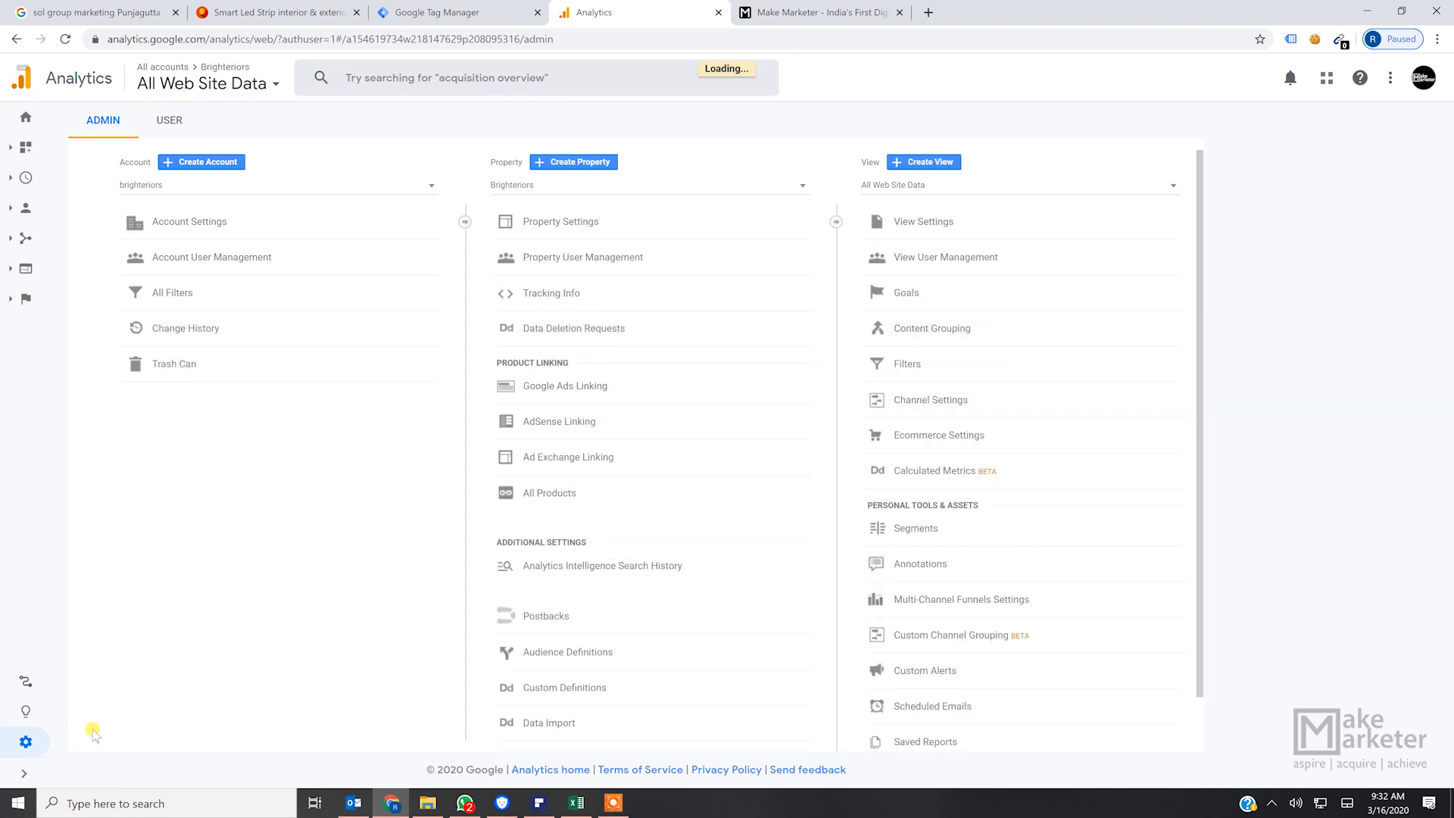
- Open the Brighteriors property's Audiences list and start a new audience with a custom definition
scroll(587, 666, down, 1)
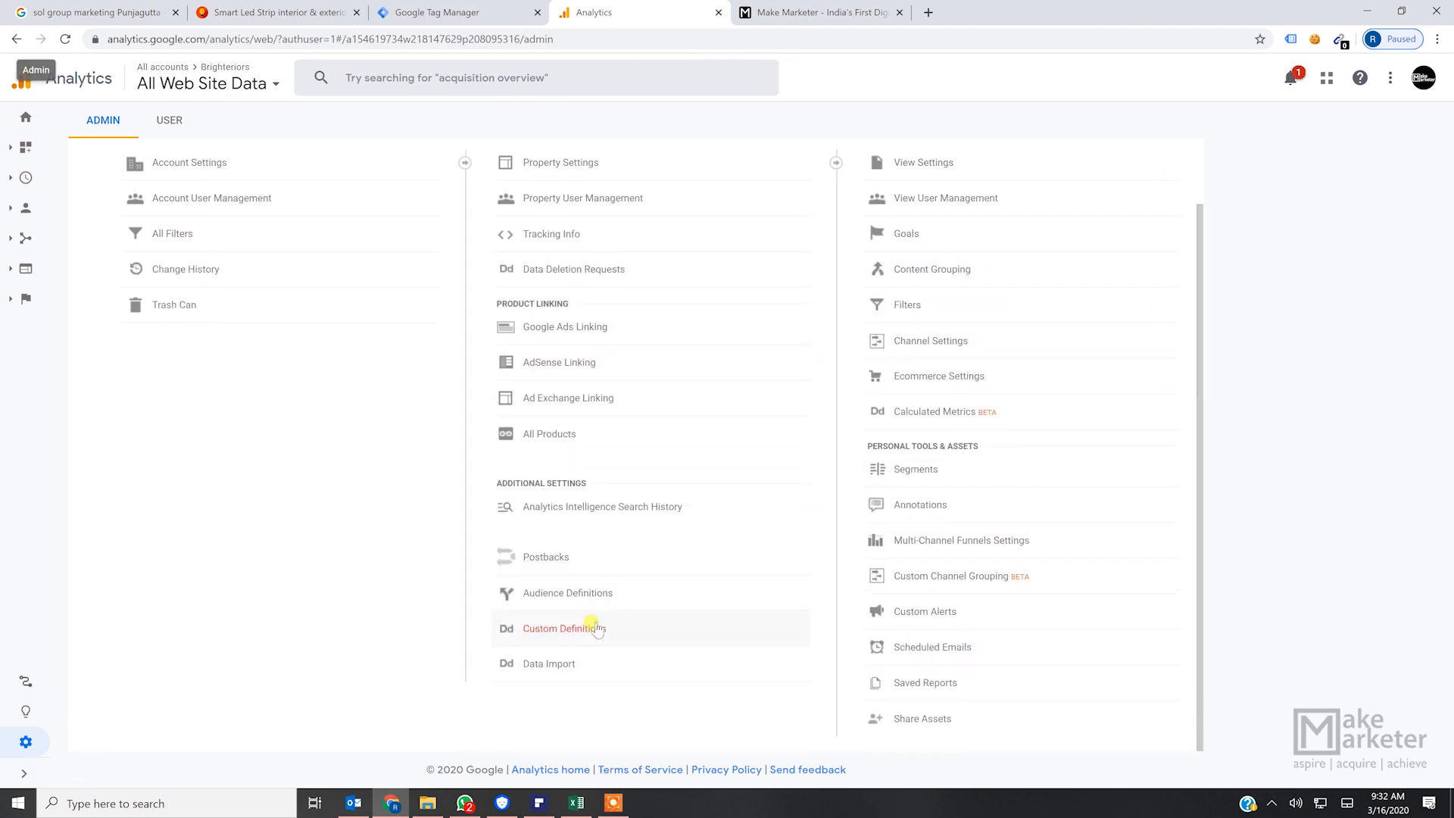
click(594, 593)
click(553, 625)
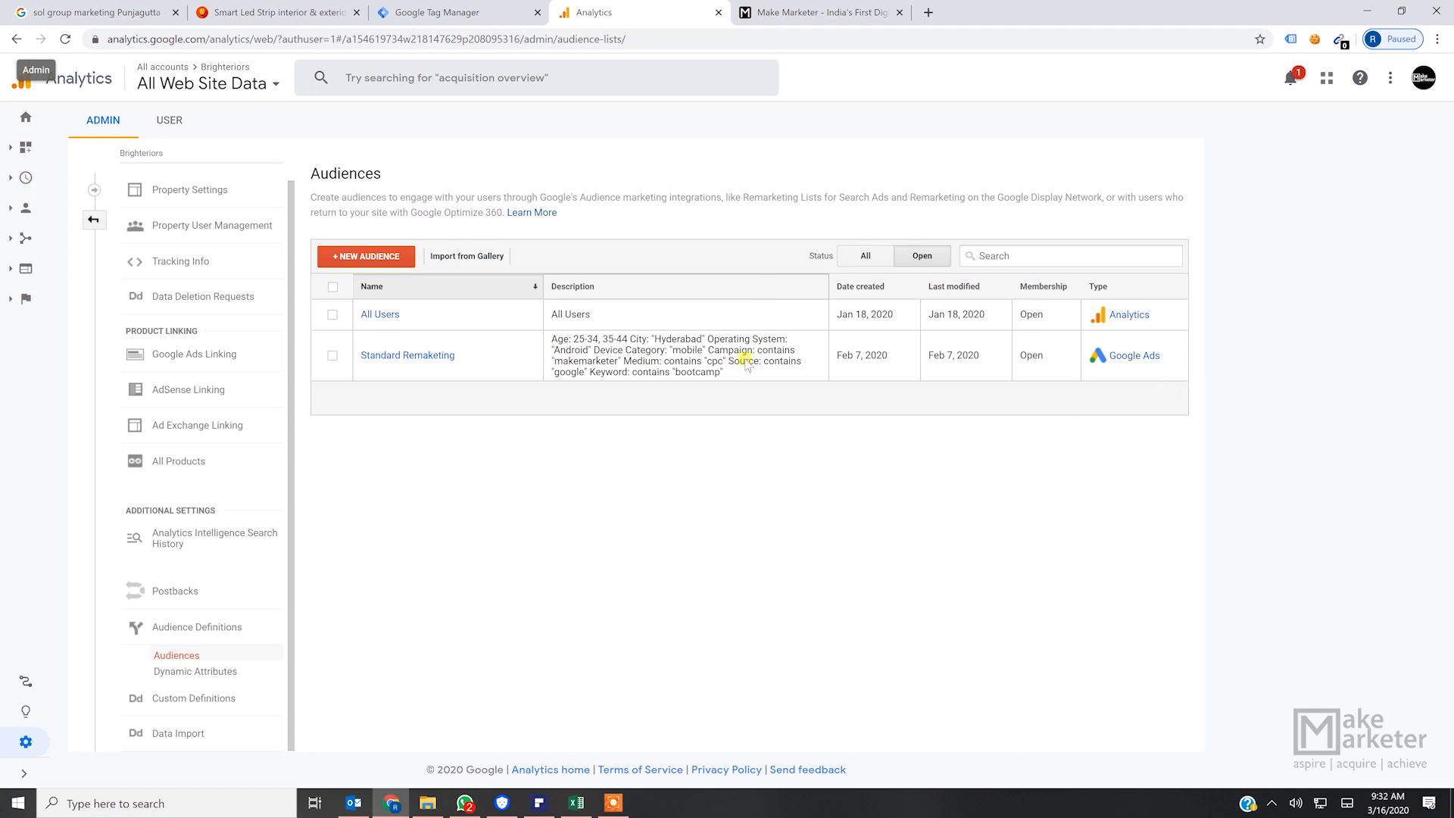
click(387, 258)
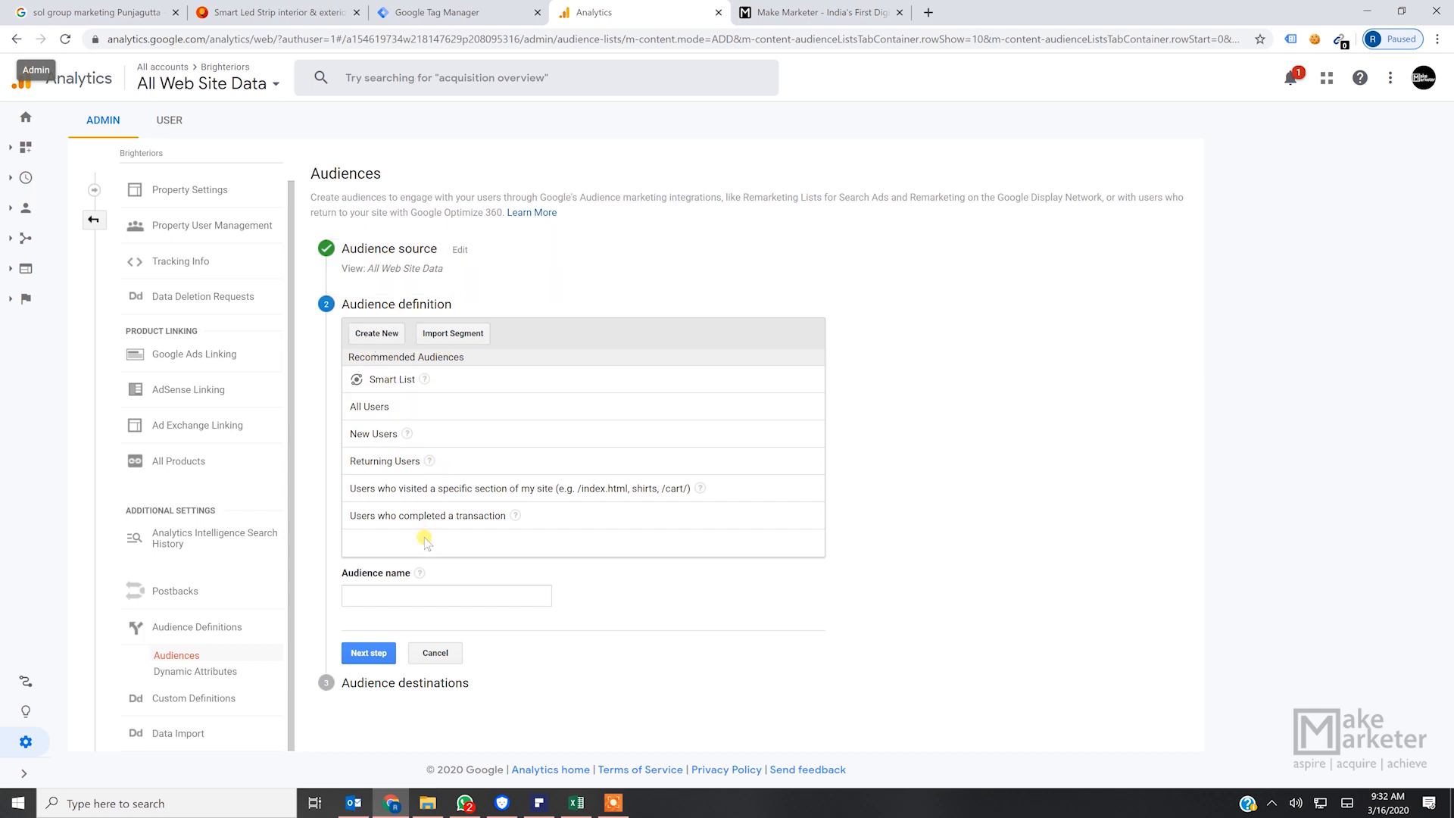
click(388, 336)
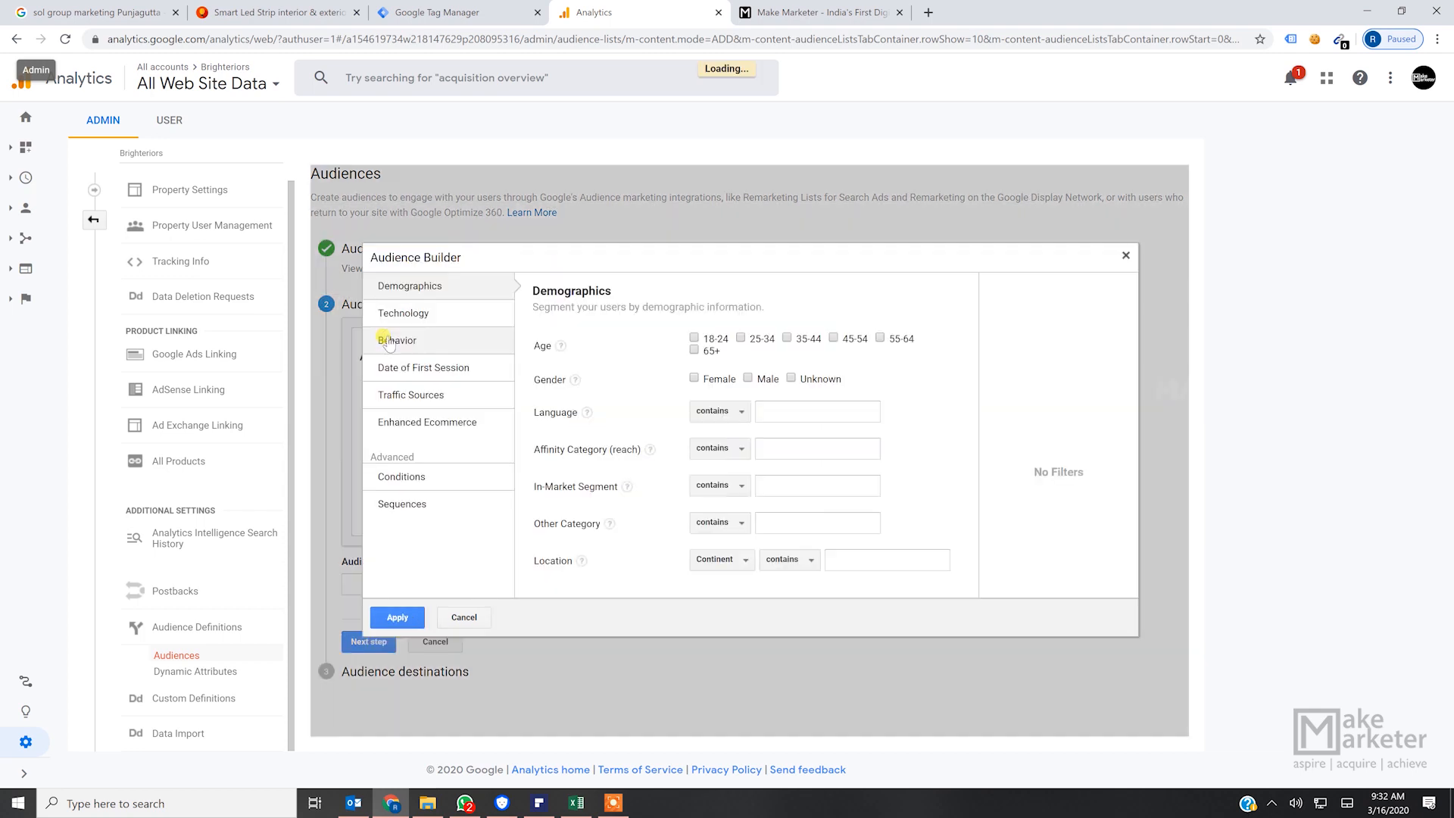
- Add an advanced condition to the audience requiring that Event Category contains "Scroll Depth"
click(421, 477)
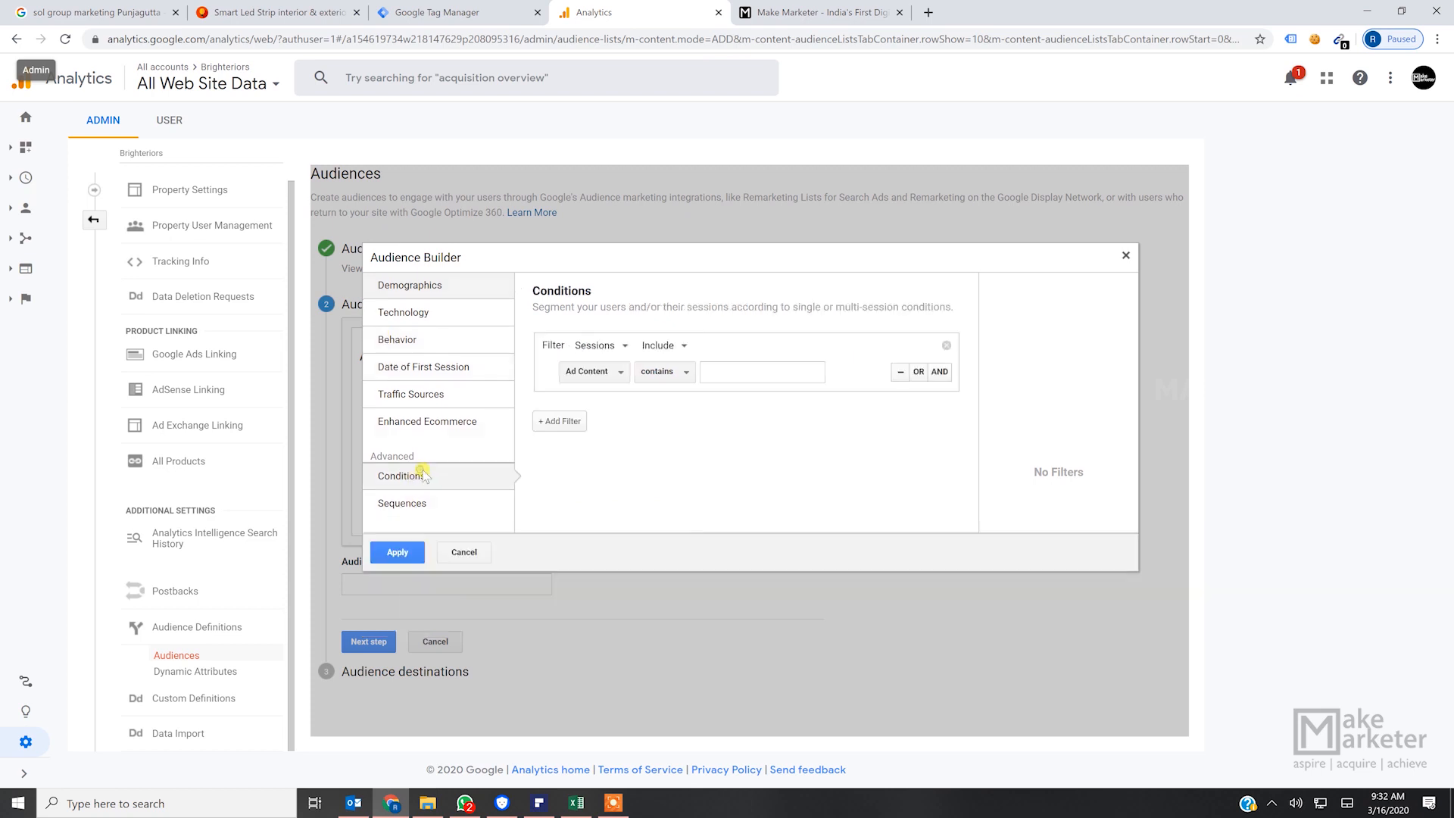
click(606, 372)
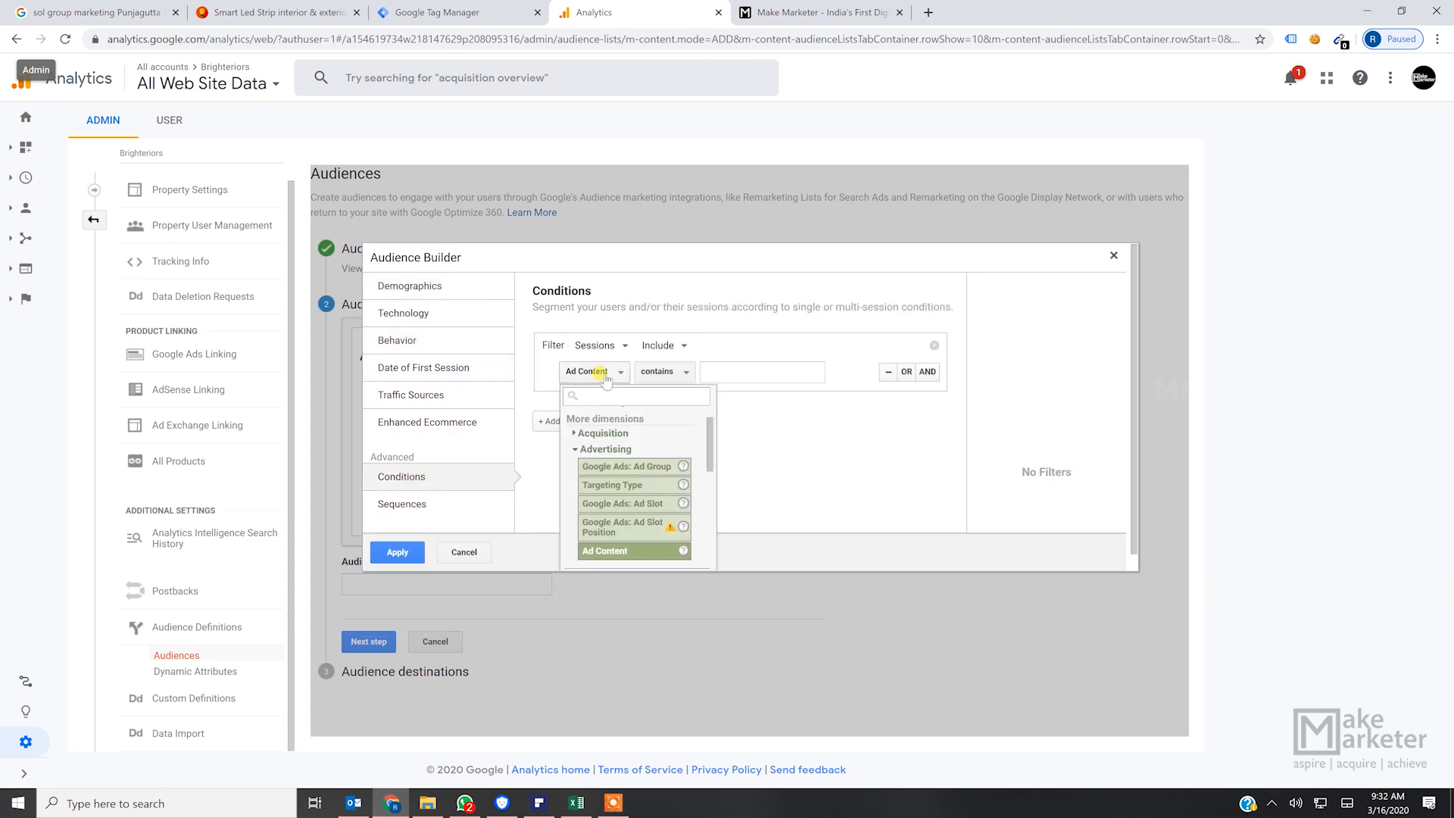
text(event)
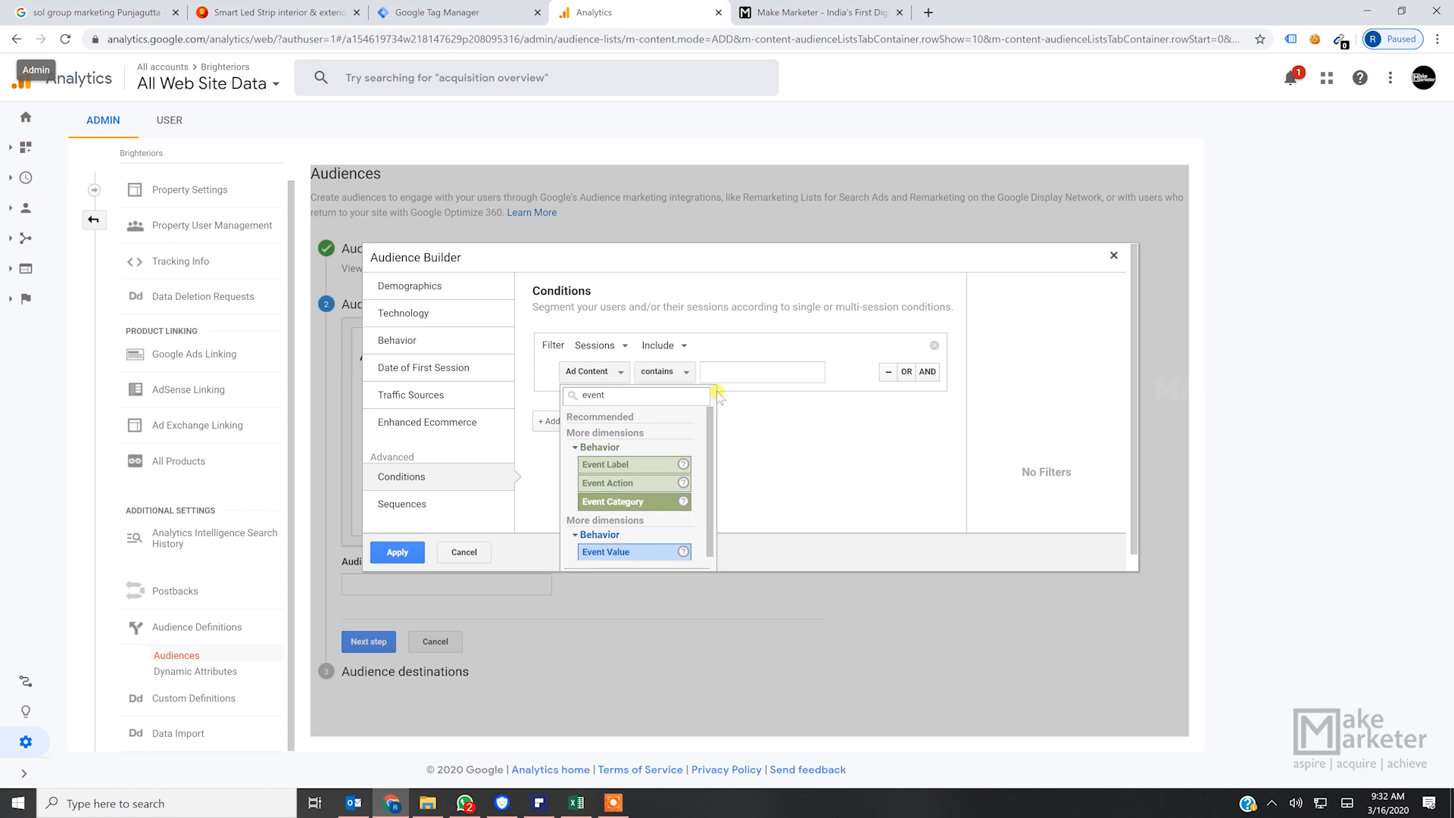
click(634, 502)
text(Scroll Dept)
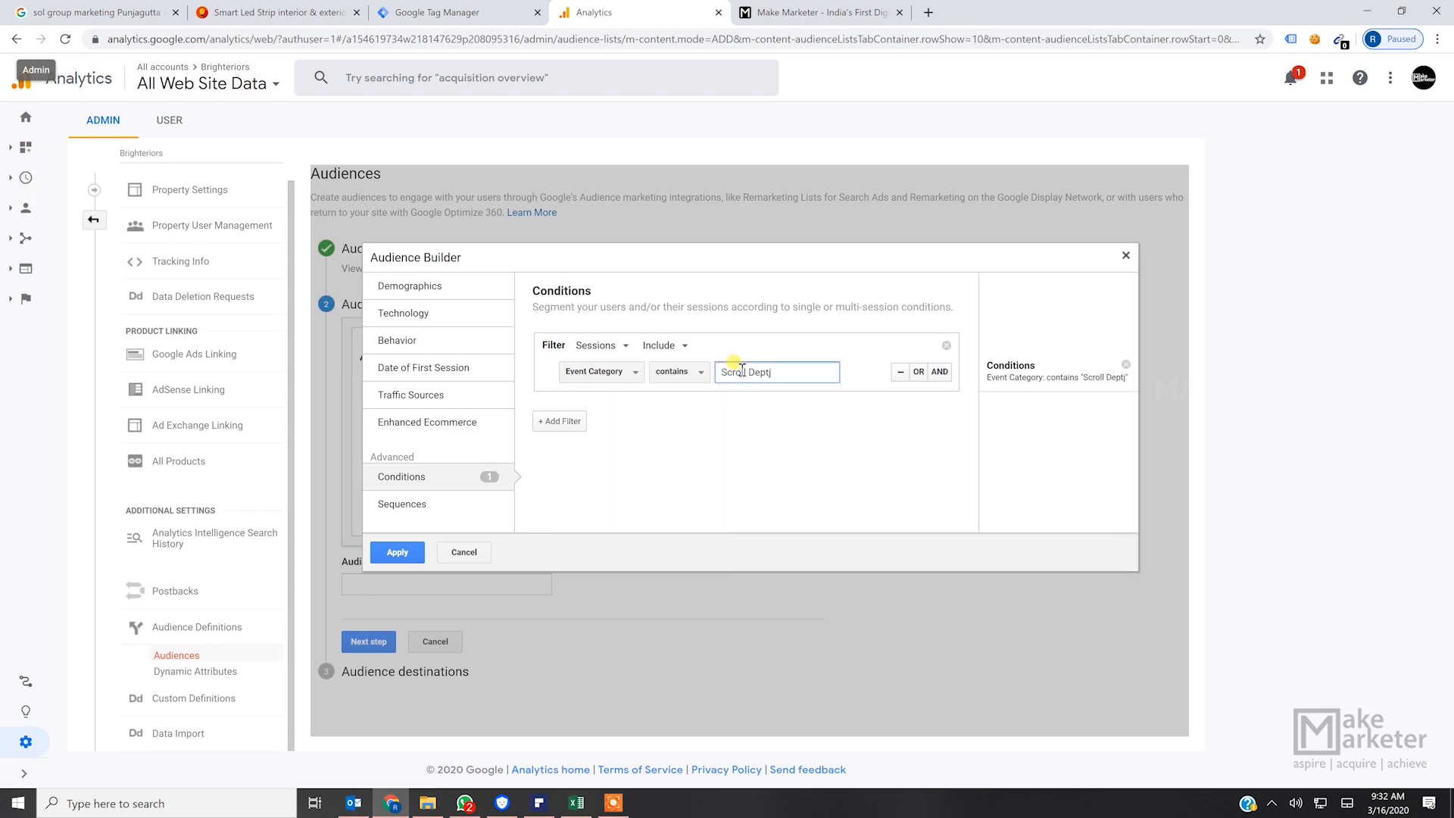
text(h)
- Add an AND condition to the same filter requiring that Event Action contains "25%"
click(939, 372)
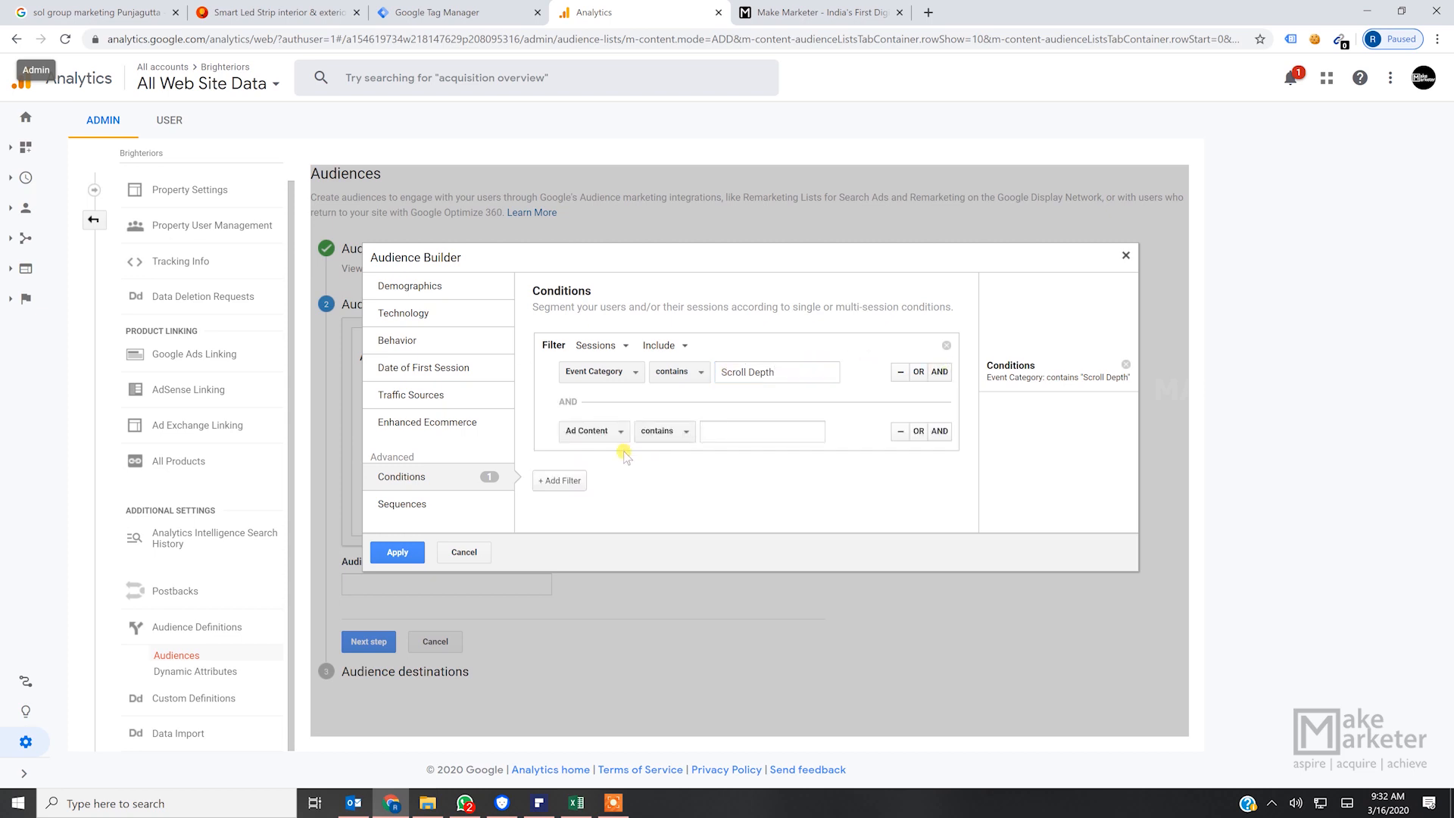
click(618, 432)
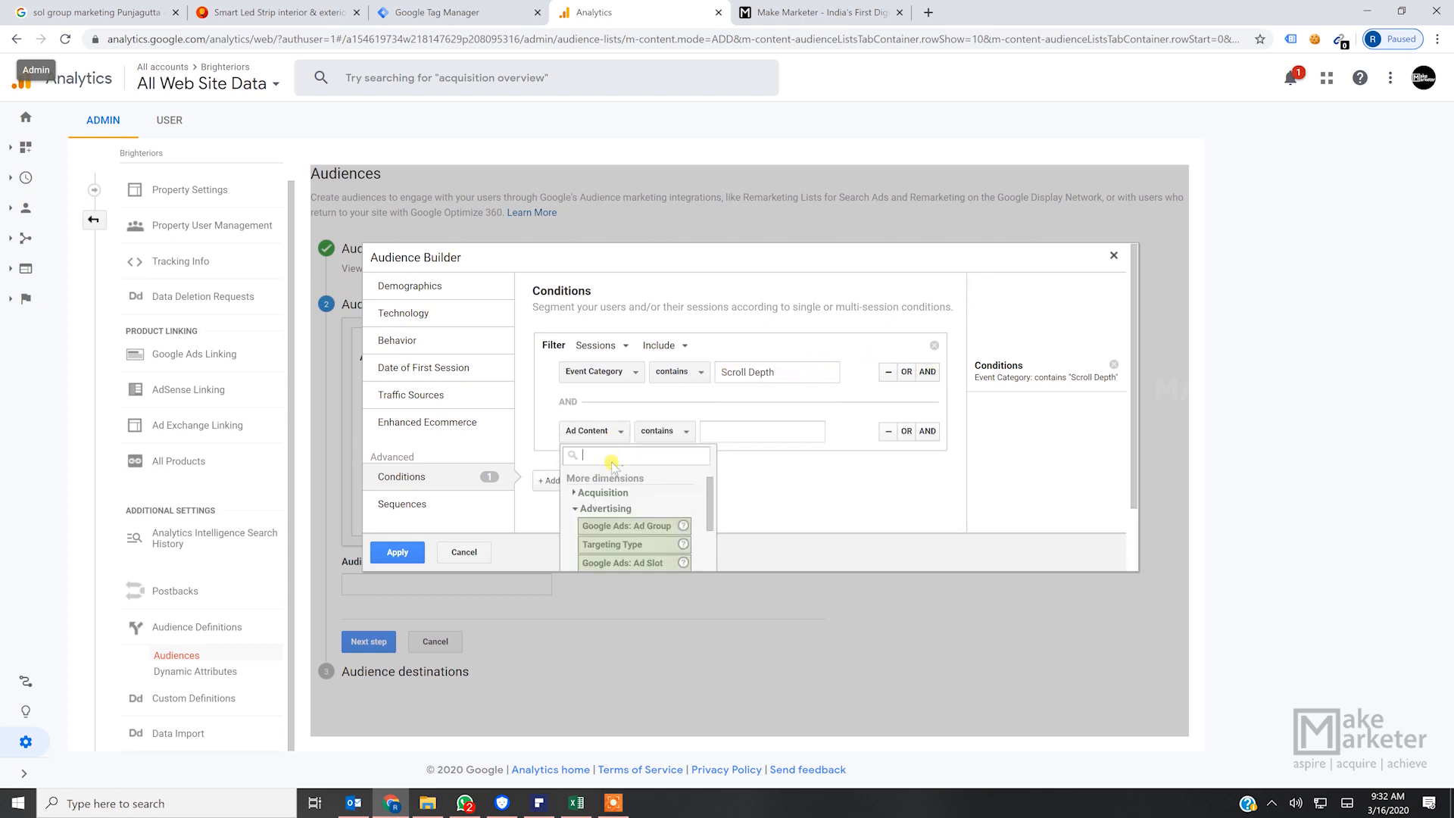
scroll(612, 464, down, 3)
click(655, 521)
click(734, 430)
text(25)
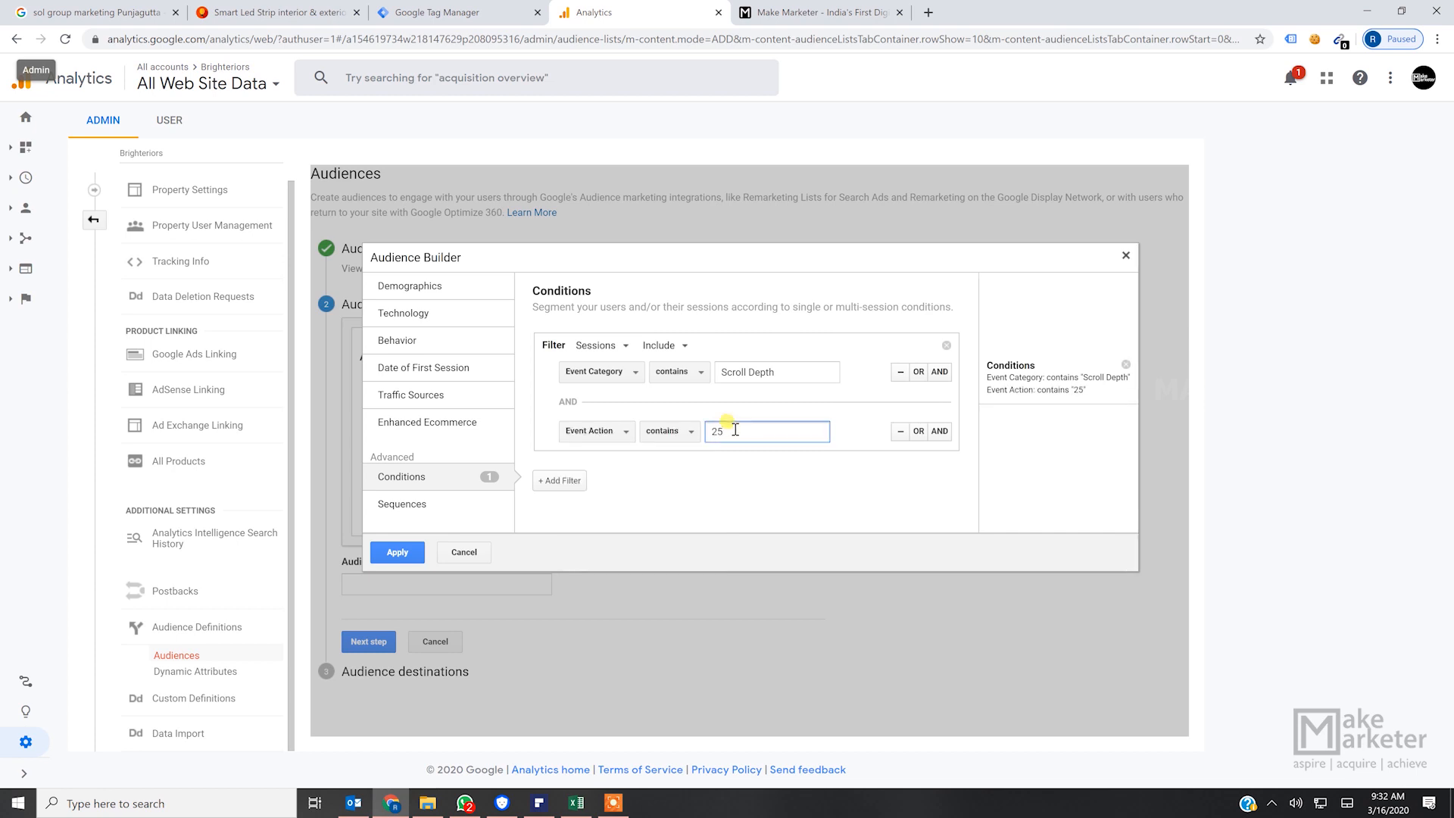
text(%)
- Change the Event Action condition's value to "100%"
key(BackSpace)
key(BackSpace)
key(BackSpace)
text(100%)
drag(782, 373, 747, 375)
drag(769, 431, 706, 439)
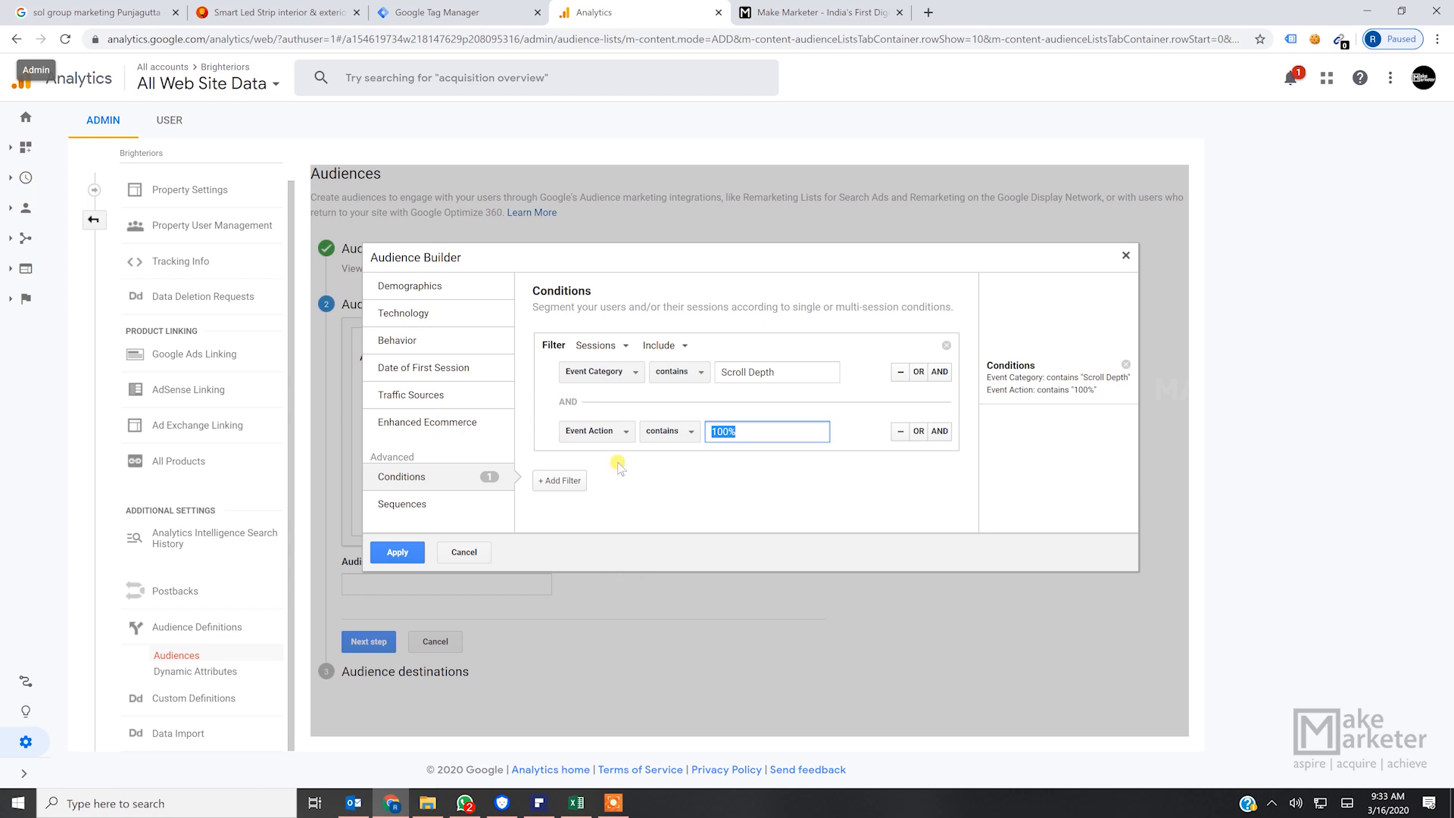
- Check the open tag in Google Tag Manager, then switch to the Make Marketer website and browse its home page bootcamp and Google Partner sections
click(475, 16)
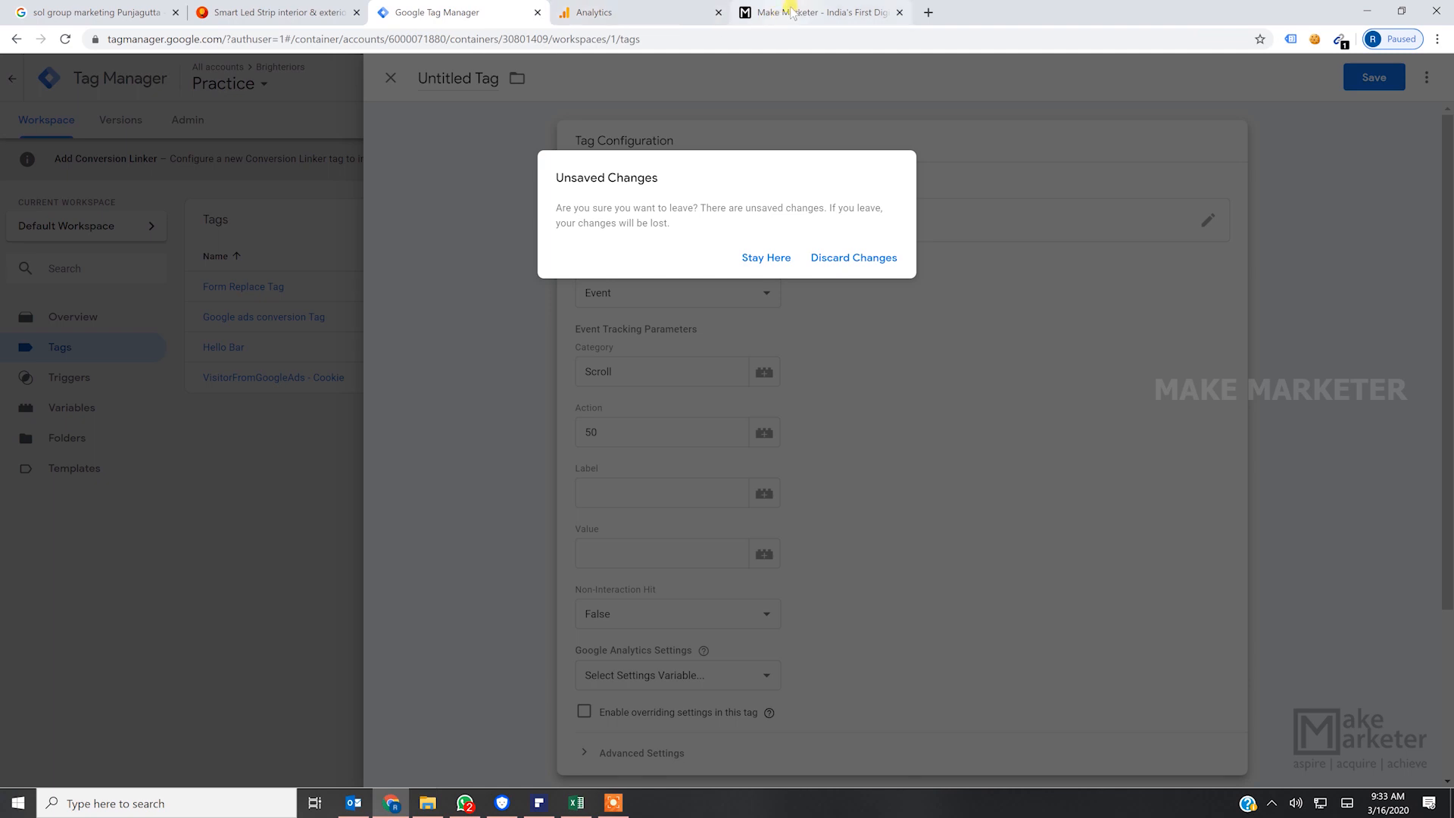
click(792, 11)
scroll(780, 564, down, 8)
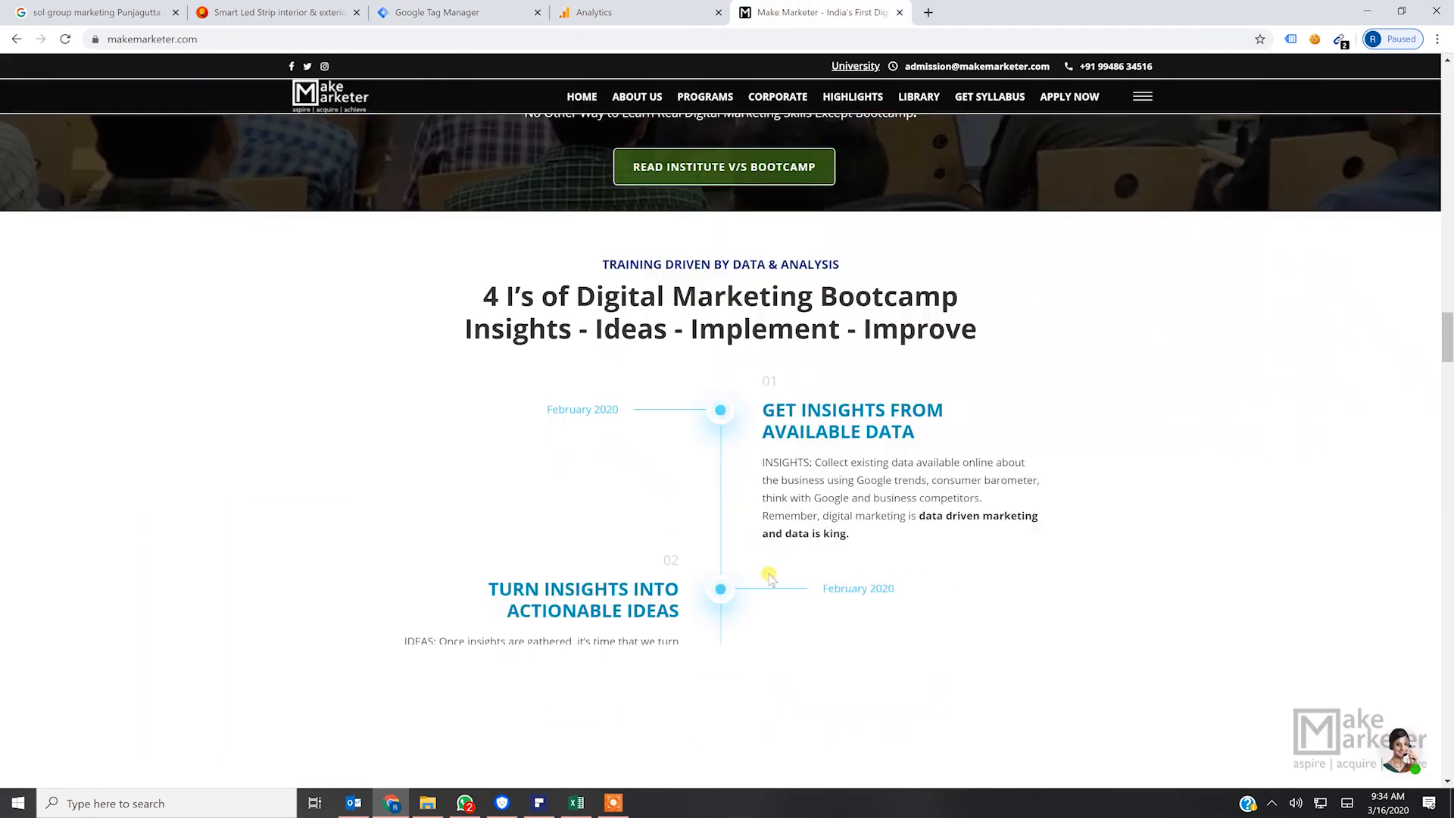
scroll(784, 565, up, 20)
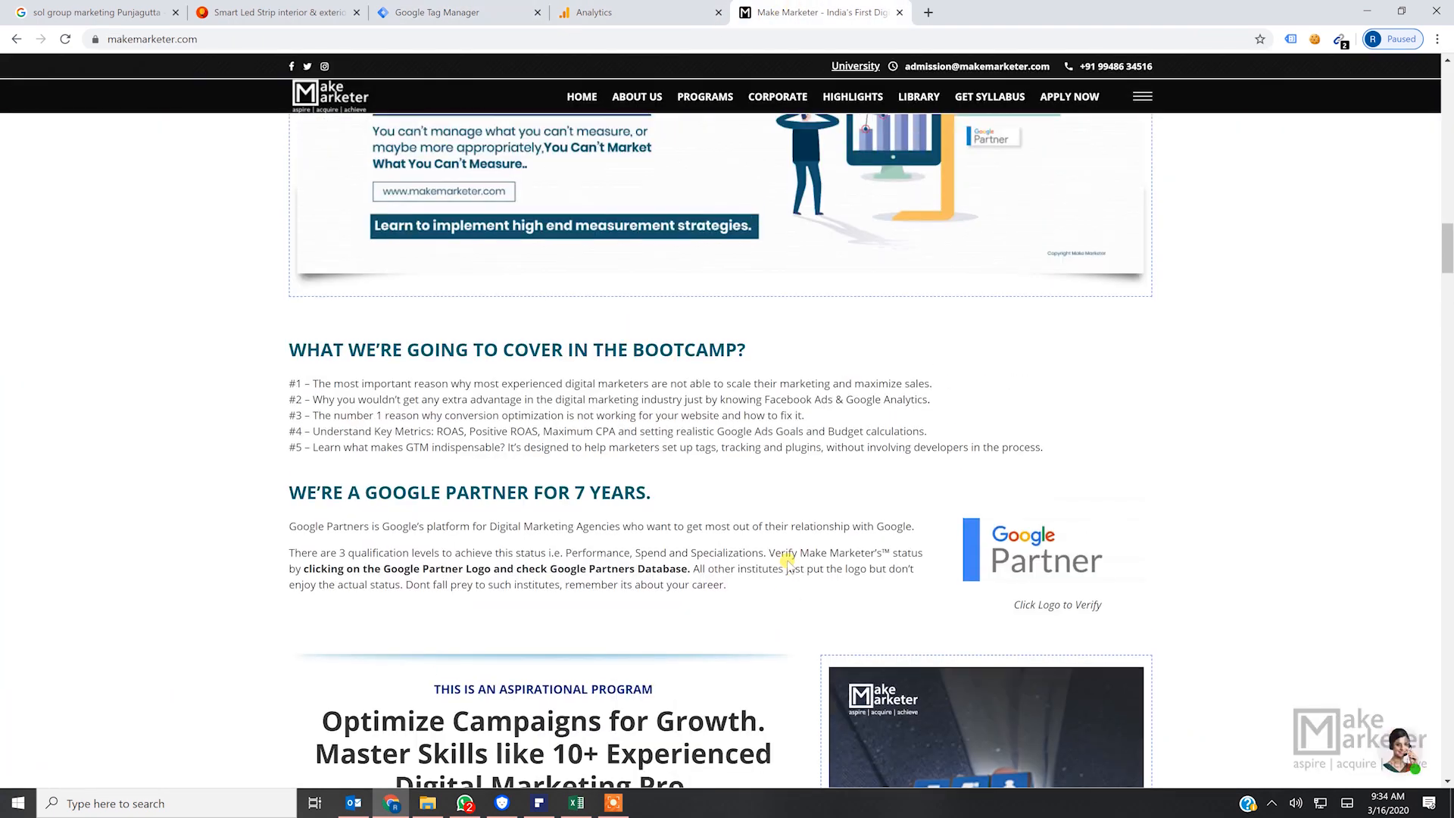
scroll(786, 561, up, 5)
scroll(682, 606, down, 6)
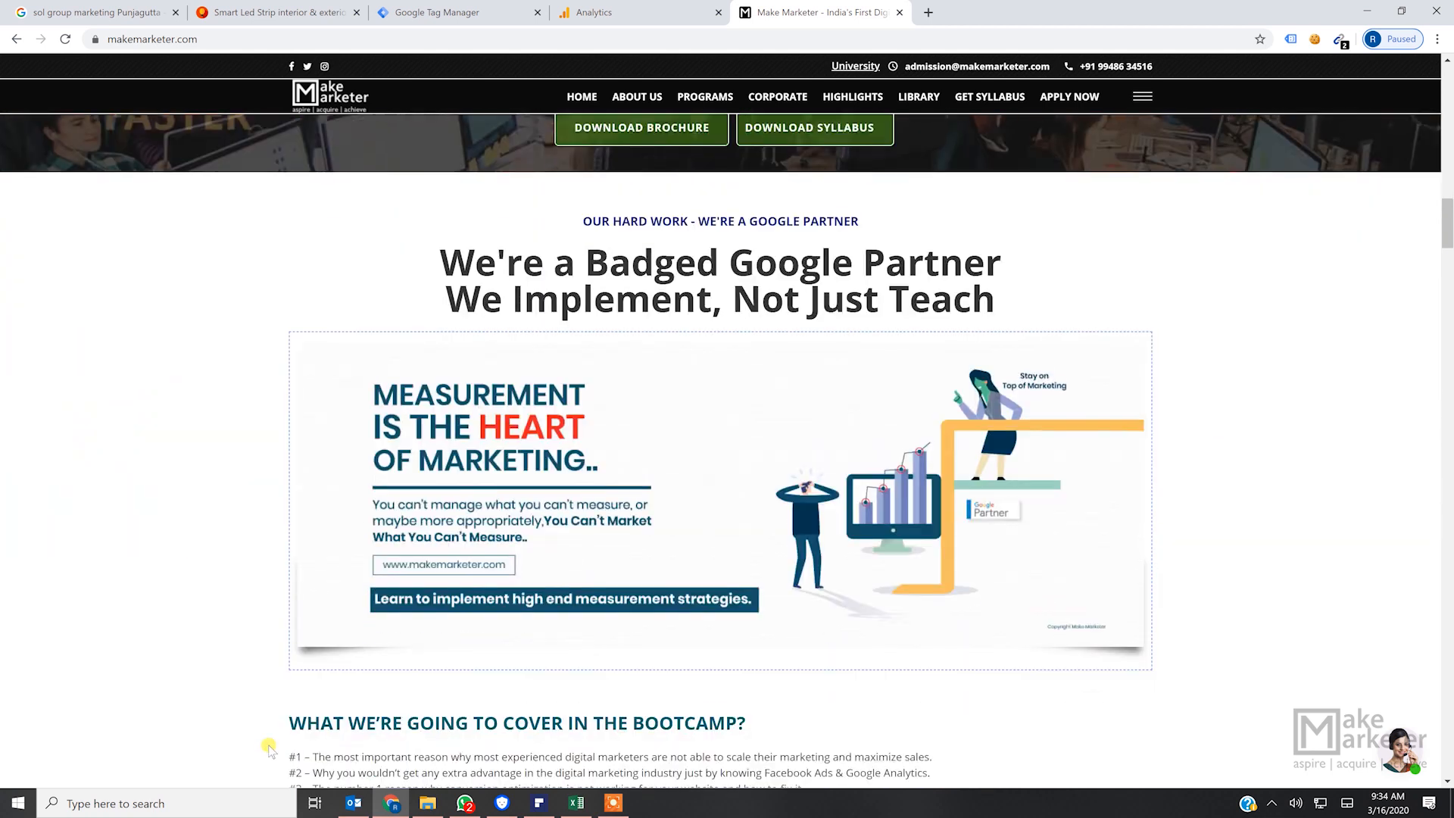